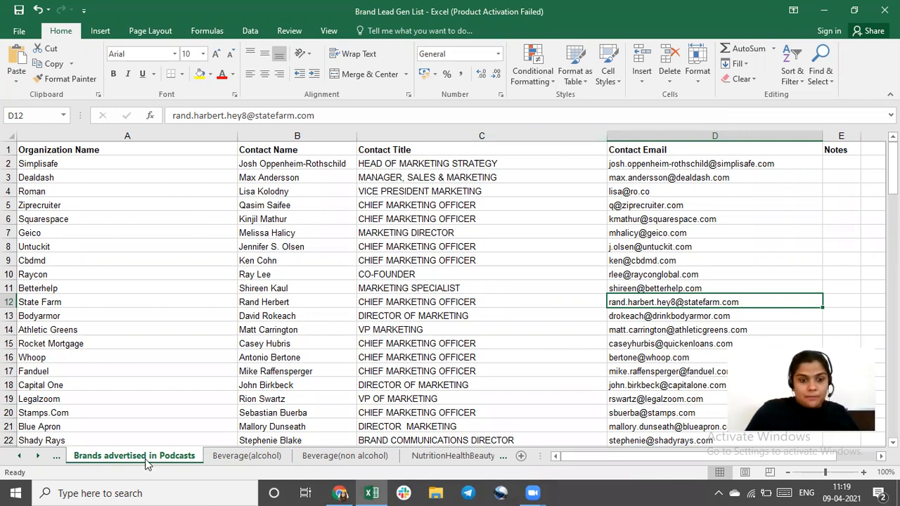
Look through the Beverage(alcohol), Beverage(non alcohol) and NutritionHealthBeauty sheets, then return to the Brands advertised in Podcasts sheet
left_click(243, 458)
left_click(331, 458)
left_click(422, 457)
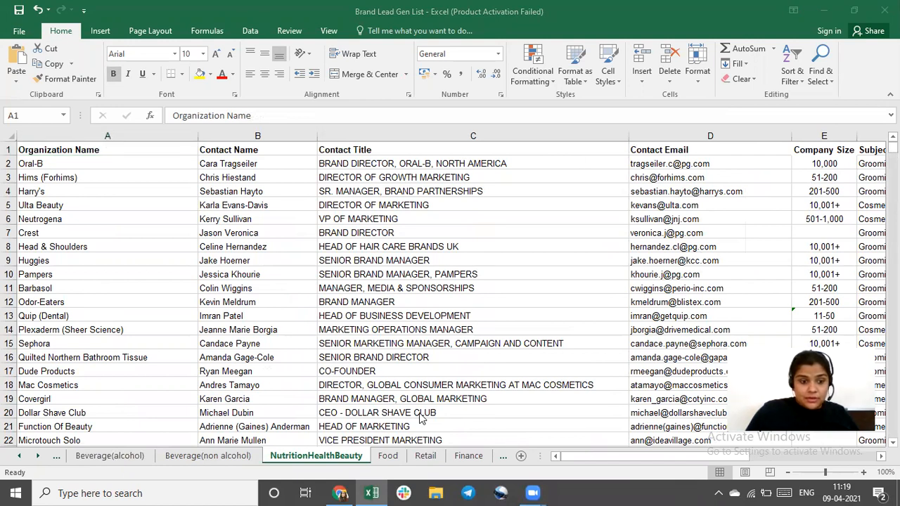
left_click(19, 456)
left_click(116, 457)
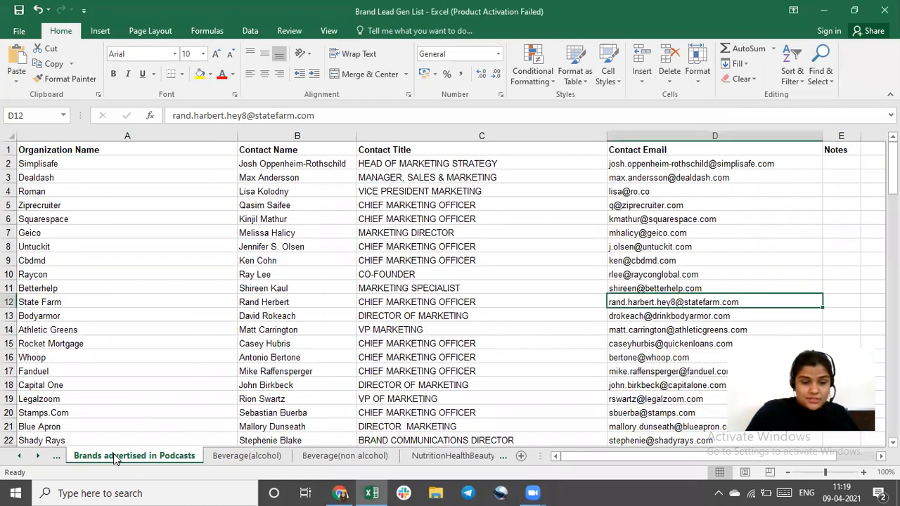
Examine the organization, contact name, title and email columns of the podcast brands list
left_click_drag(446, 169, 450, 345)
left_click(235, 234)
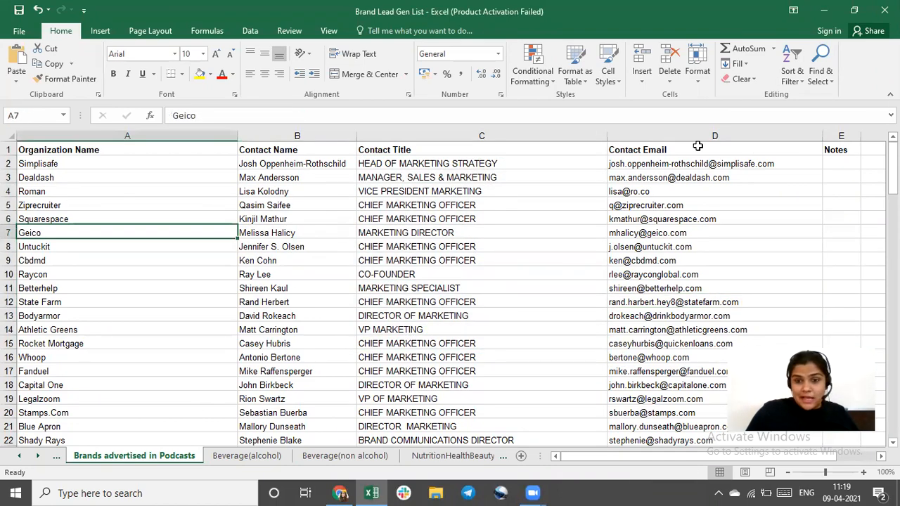
scroll(688, 232, "down", 20)
scroll(688, 233, "up", 20)
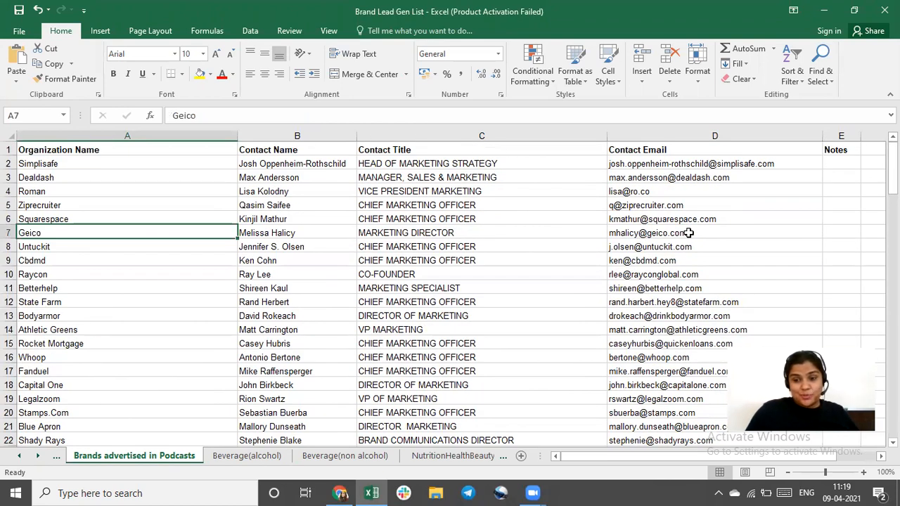
left_click(590, 269)
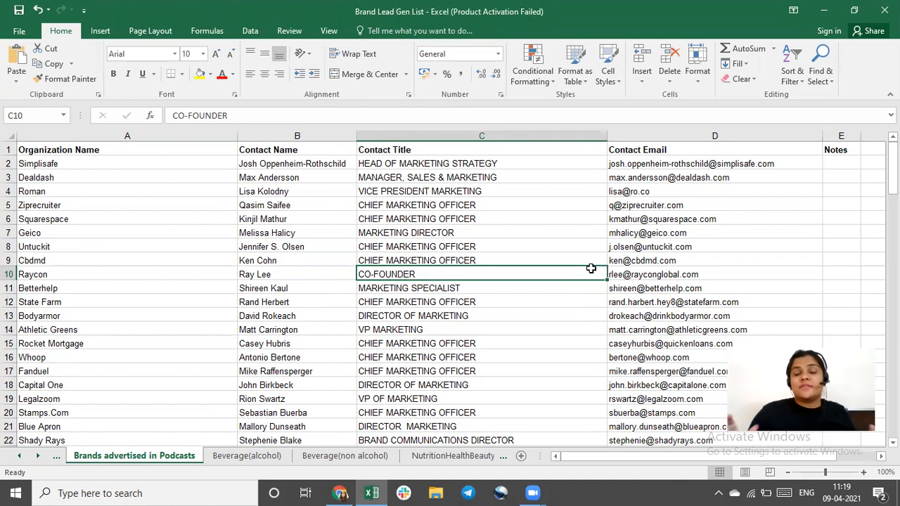
left_click(158, 205)
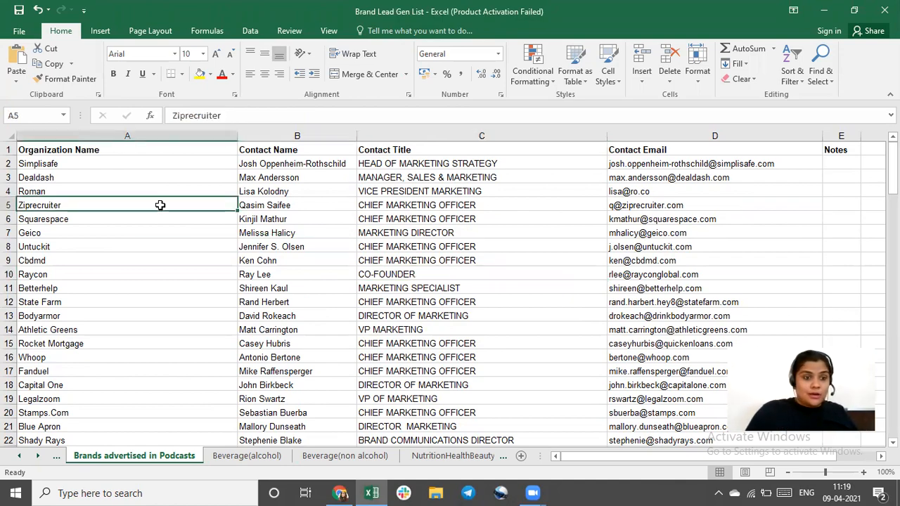
scroll(283, 237, "down", 14)
scroll(284, 237, "up", 14)
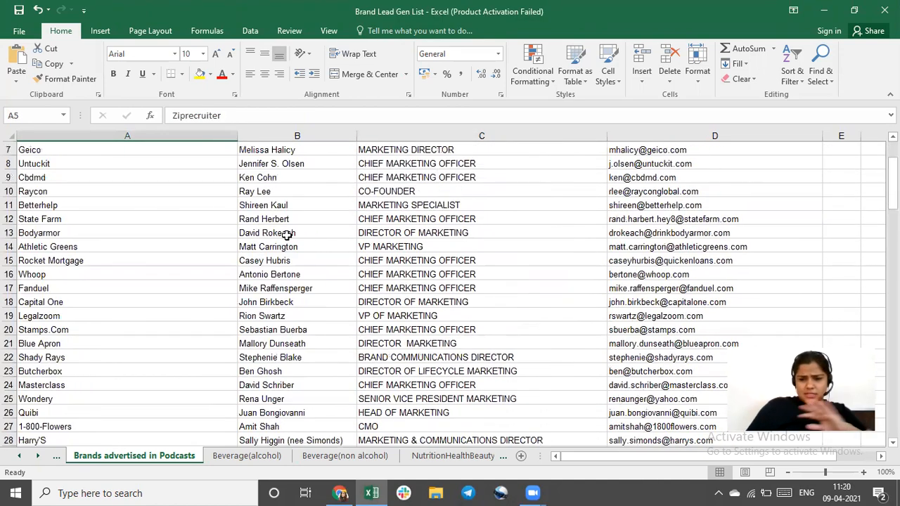
Freeze the top row of the Brands advertised in Podcasts sheet so the column headers stay in view
left_click(9, 149)
left_click(329, 31)
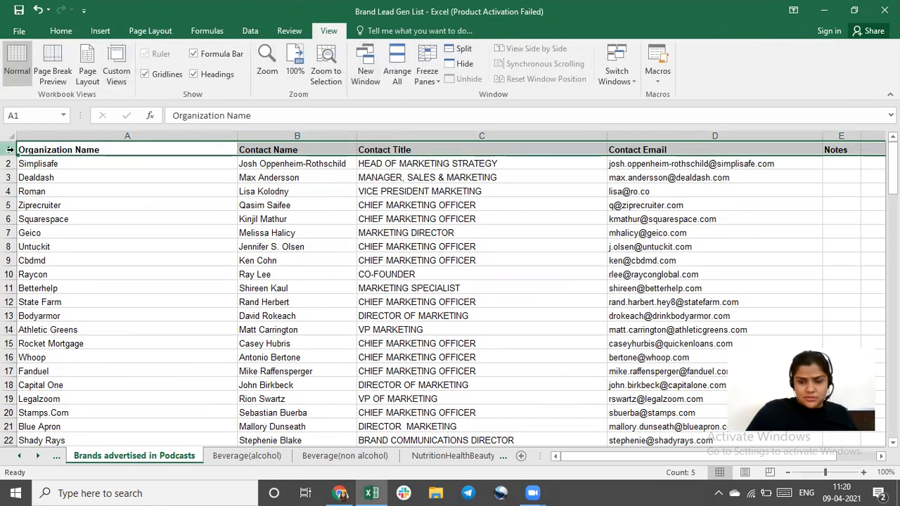
scroll(185, 197, "down", 15)
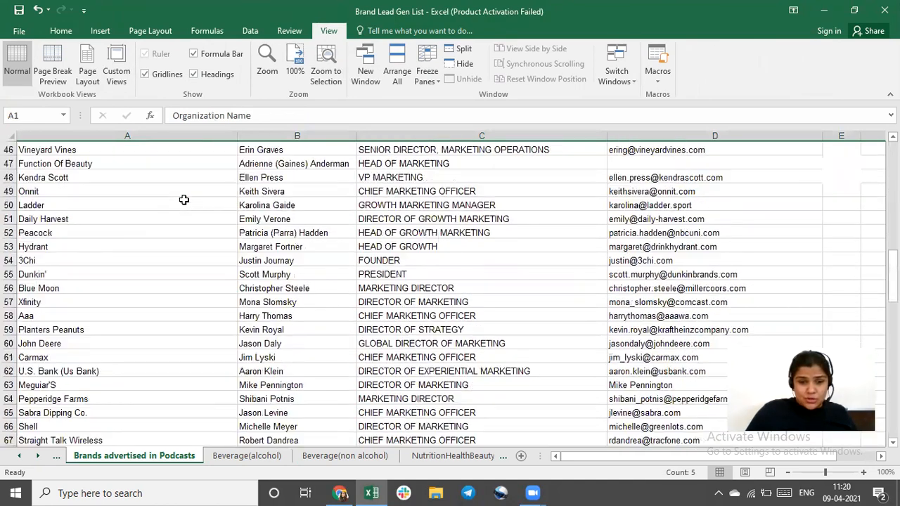
left_click(472, 274)
scroll(472, 282, "up", 12)
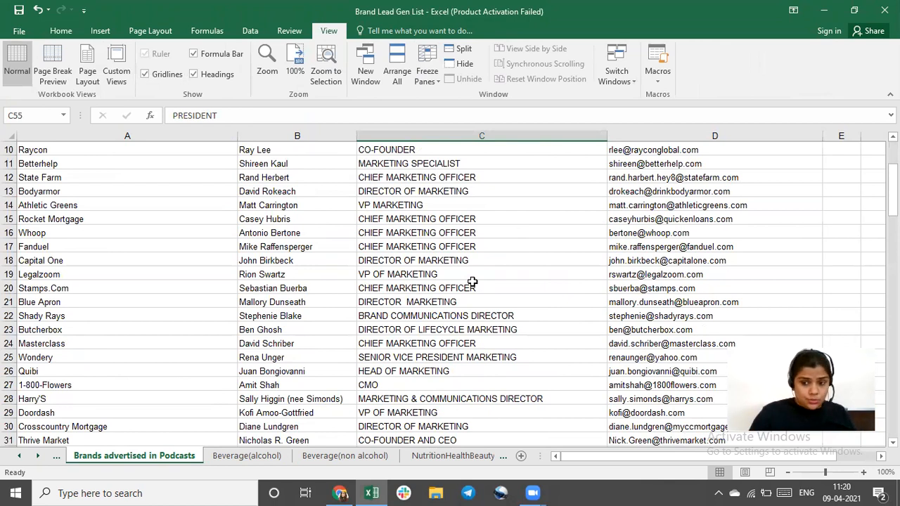
scroll(473, 281, "up", 3)
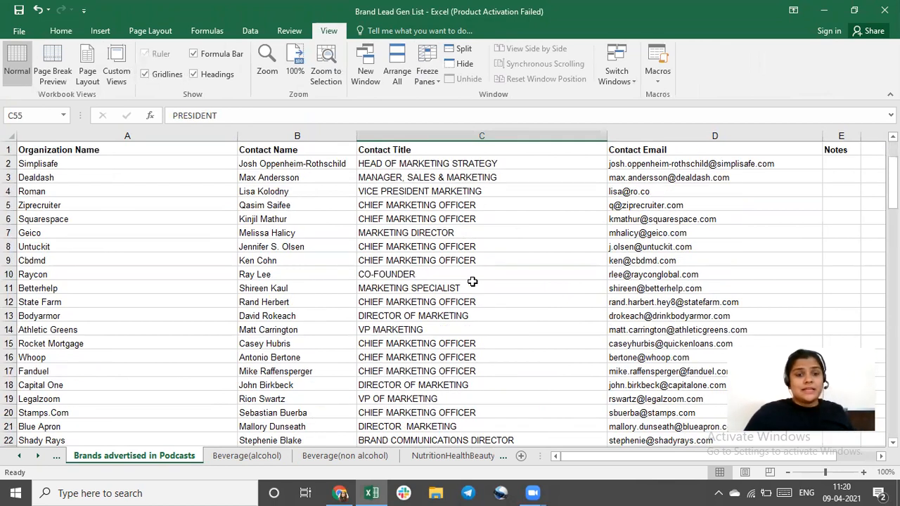
left_click(8, 149)
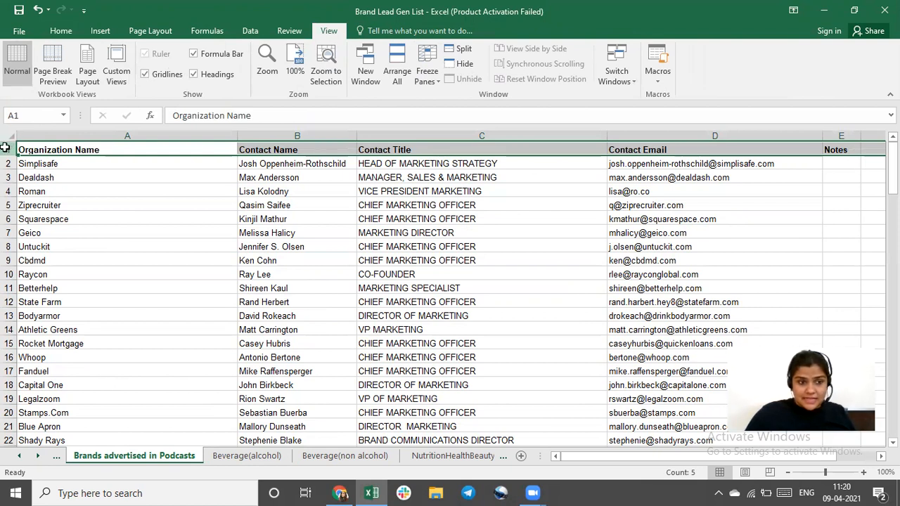
left_click(432, 78)
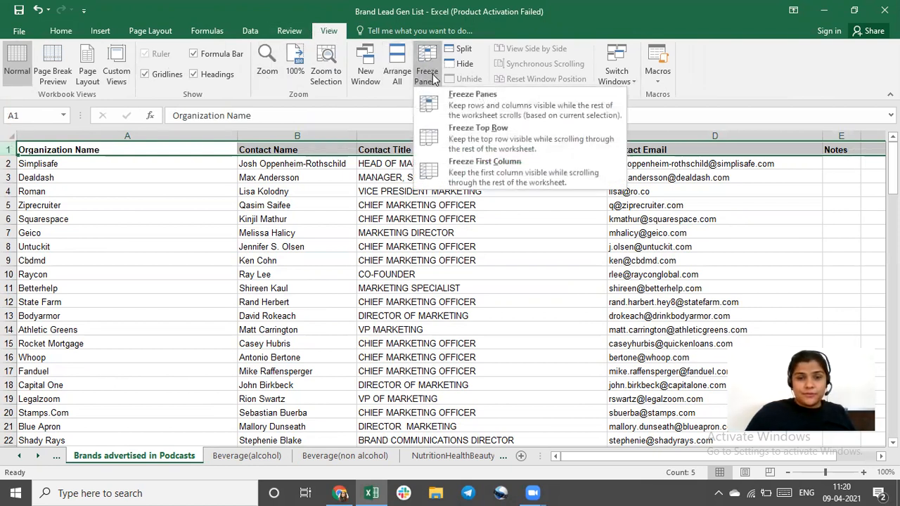
left_click(462, 144)
Examine the podcast brands list down to its last row, checking the header row against the data
scroll(379, 264, "down", 5)
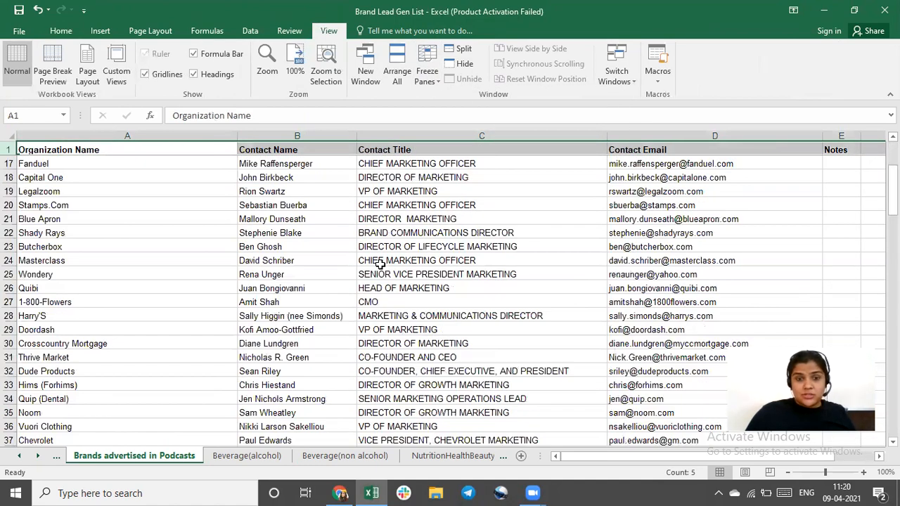
scroll(380, 264, "down", 20)
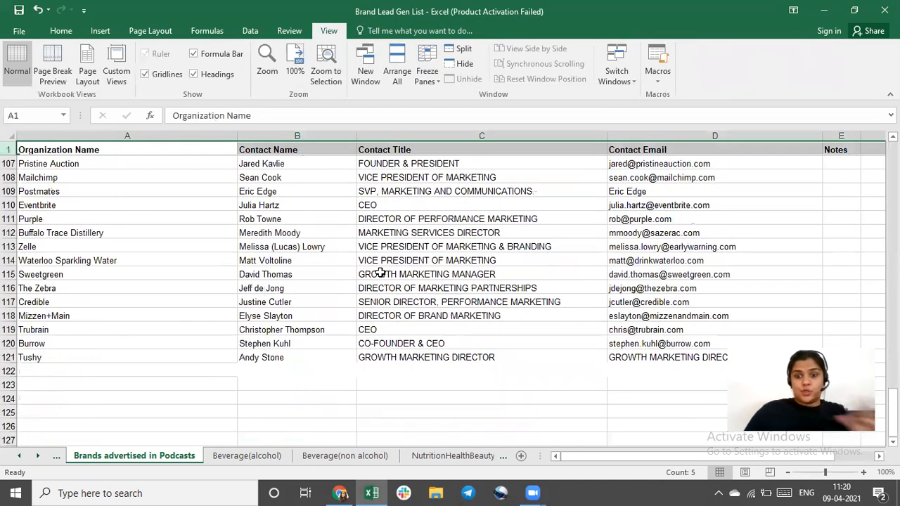
scroll(380, 274, "up", 20)
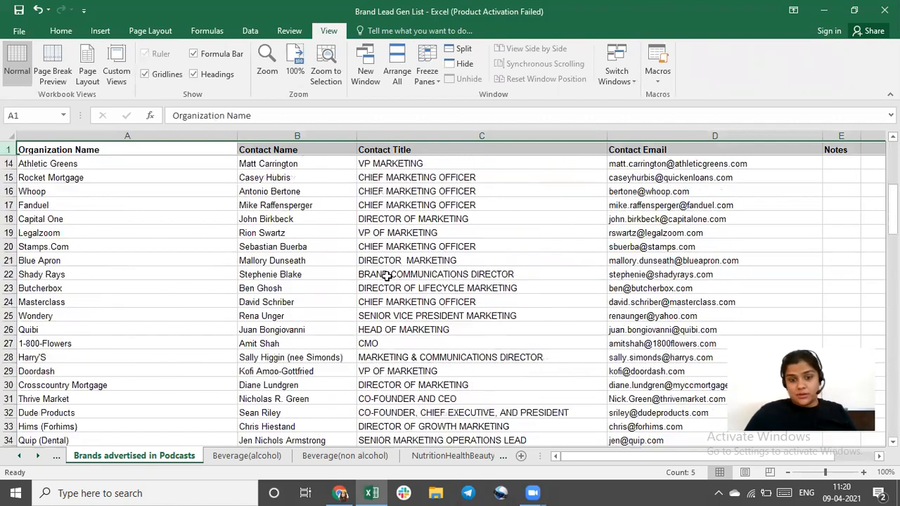
scroll(387, 276, "up", 4)
left_click_drag(211, 192, 211, 371)
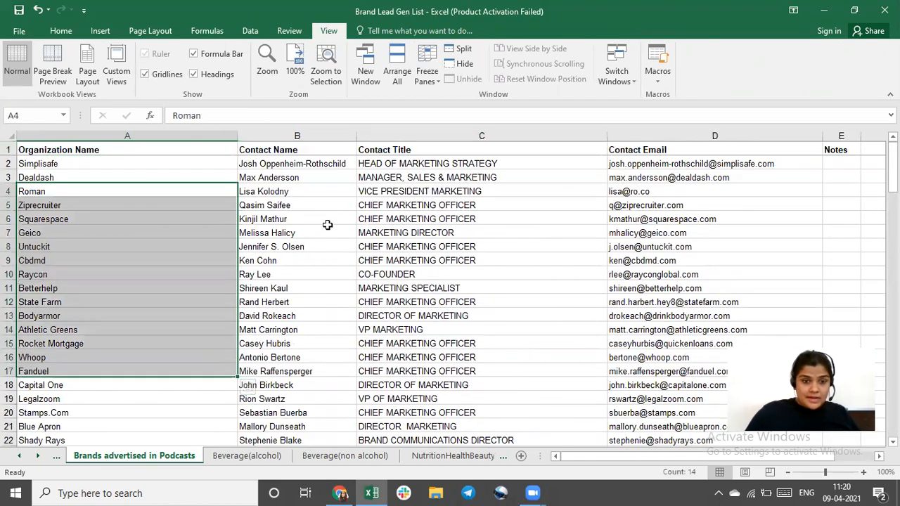
left_click(327, 227)
scroll(197, 291, "down", 5)
scroll(197, 291, "up", 5)
scroll(196, 289, "down", 13)
scroll(196, 289, "up", 13)
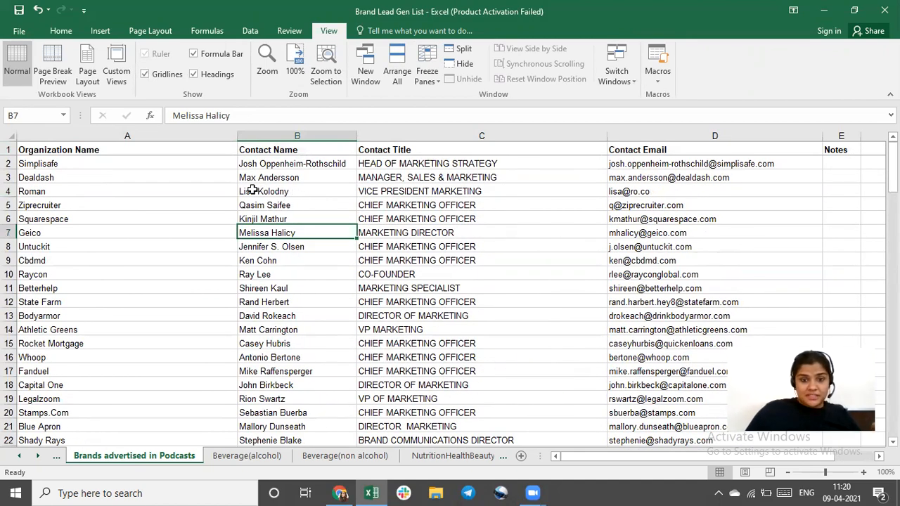
scroll(251, 190, "down", 5)
scroll(251, 190, "down", 3)
scroll(251, 186, "up", 8)
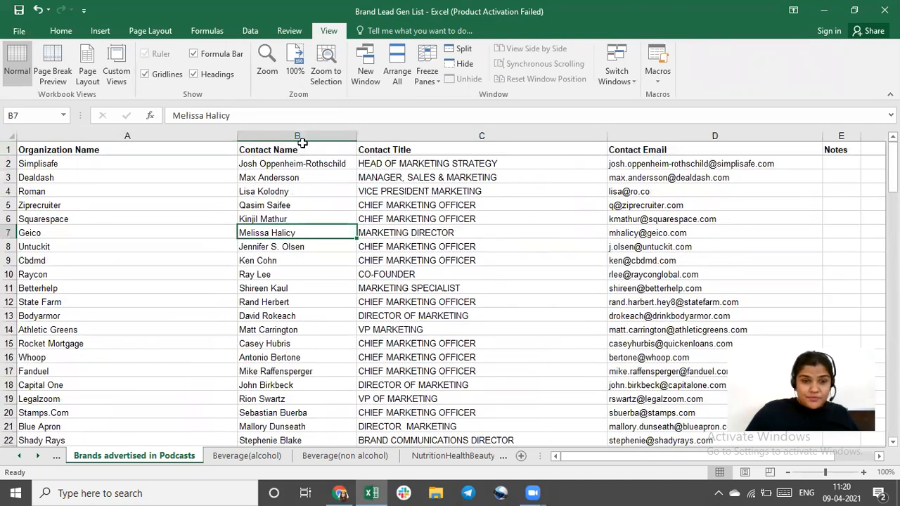
Review the full names held in the Contact Name column
left_click(300, 136)
scroll(295, 331, "down", 4)
scroll(296, 335, "up", 4)
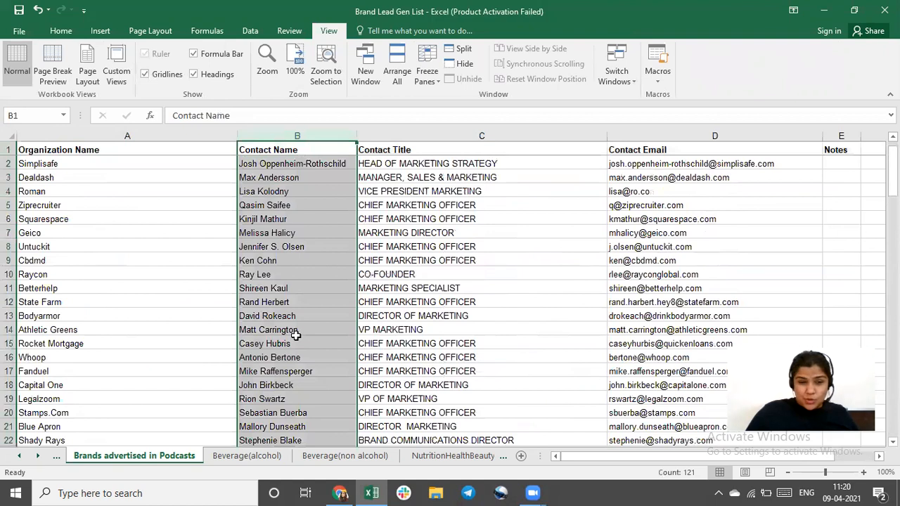
left_click(296, 202)
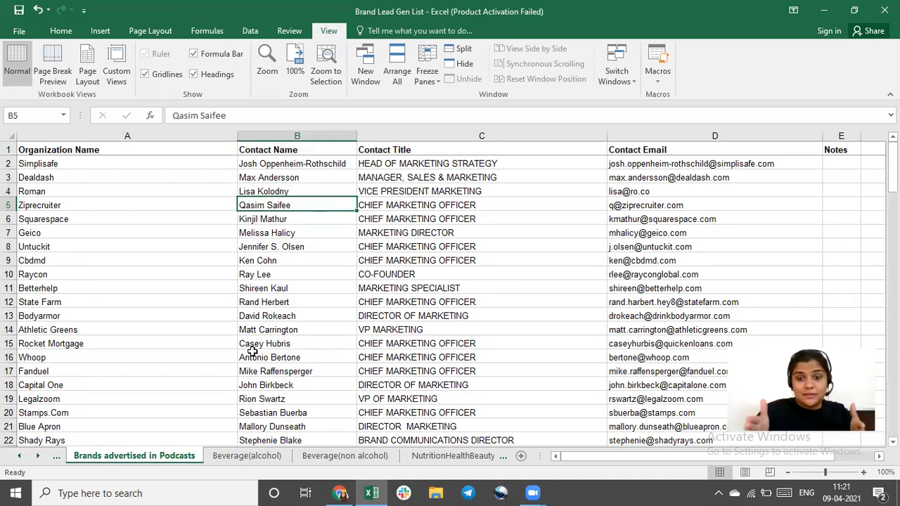
left_click(287, 275)
left_click(320, 162)
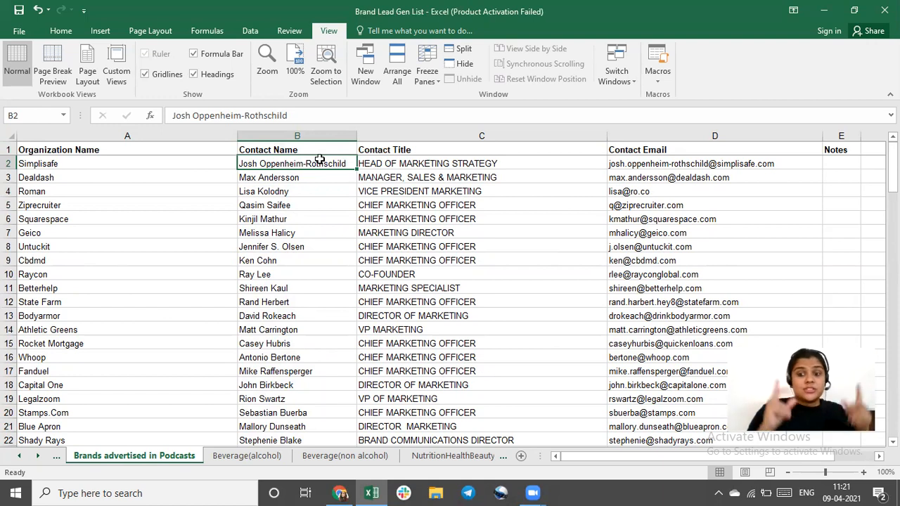
left_click(320, 151)
Copy all the contact names from B2 down to the last filled row, excluding the header
left_click(320, 159)
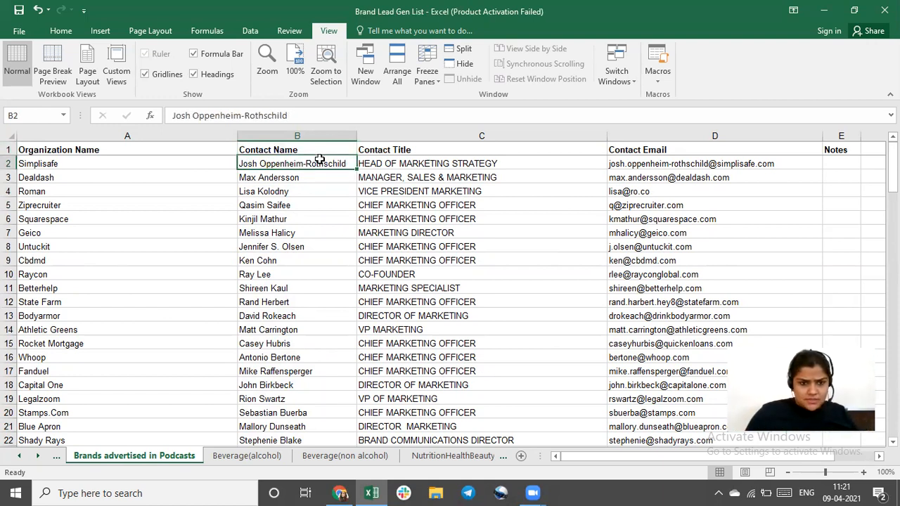
key("ctrl+shift+Down")
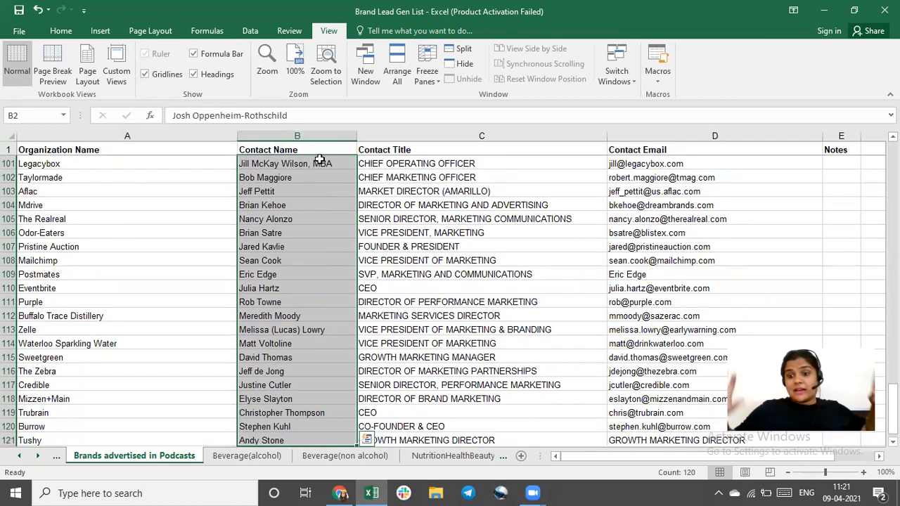
scroll(320, 161, "down", 3)
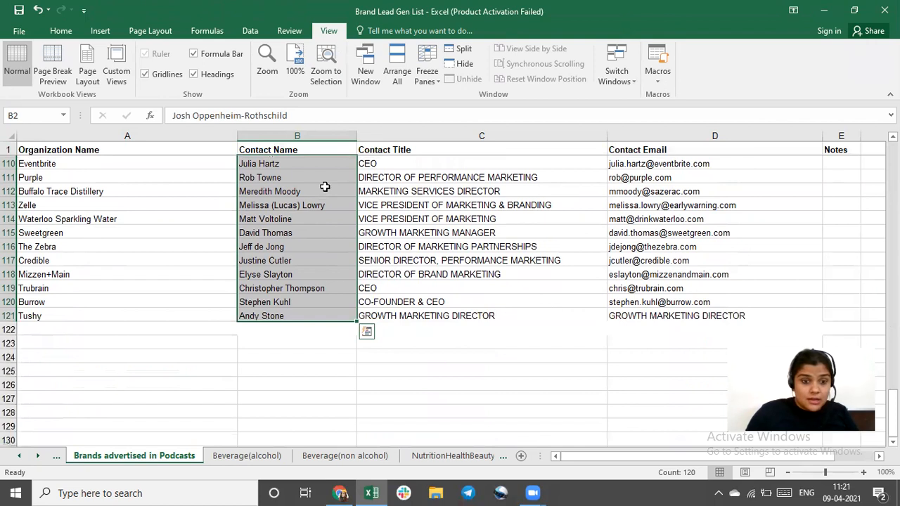
key("ctrl+c")
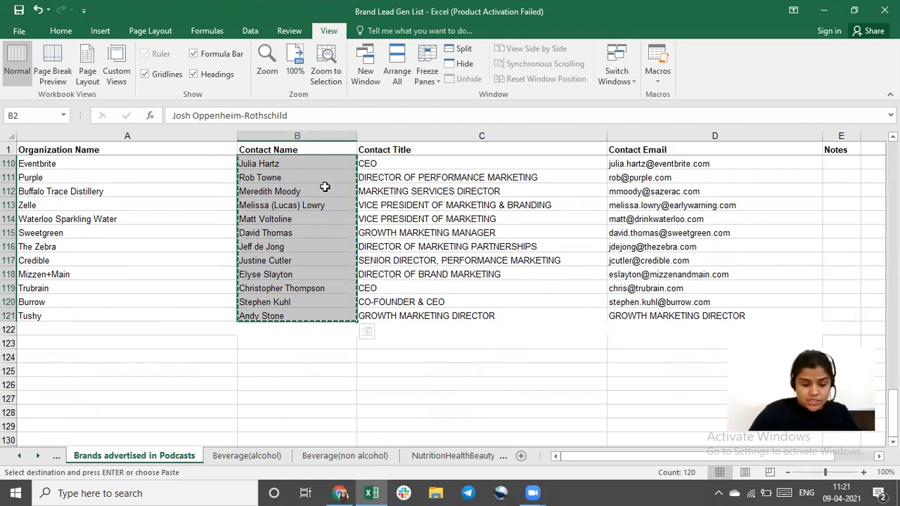
Paste the copied contact names at A1 of a new blank workbook and widen column A to fit them
key("ctrl+n")
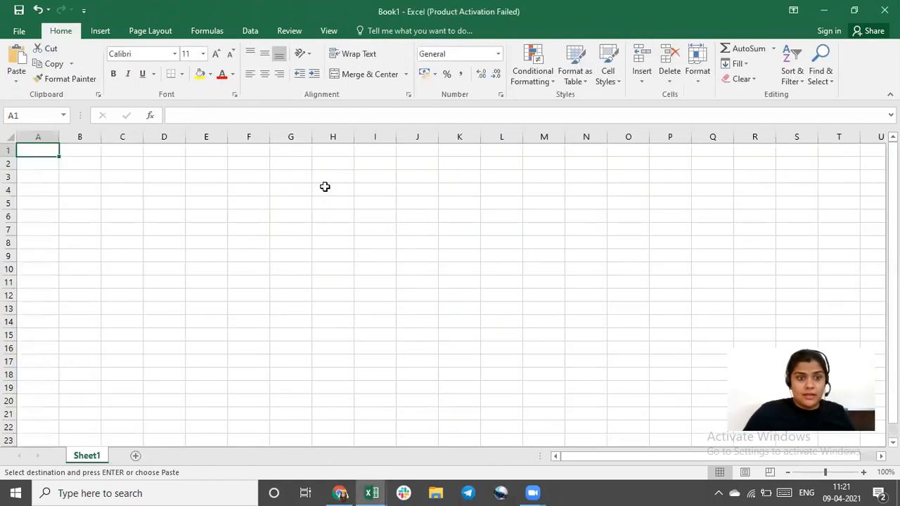
key("ctrl+v")
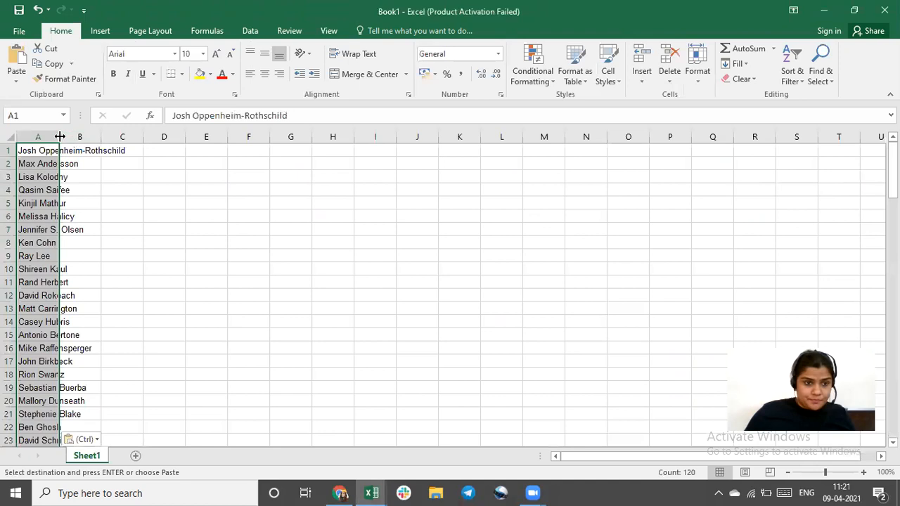
left_click_drag(59, 136, 178, 148)
left_click(247, 167)
left_click(130, 177)
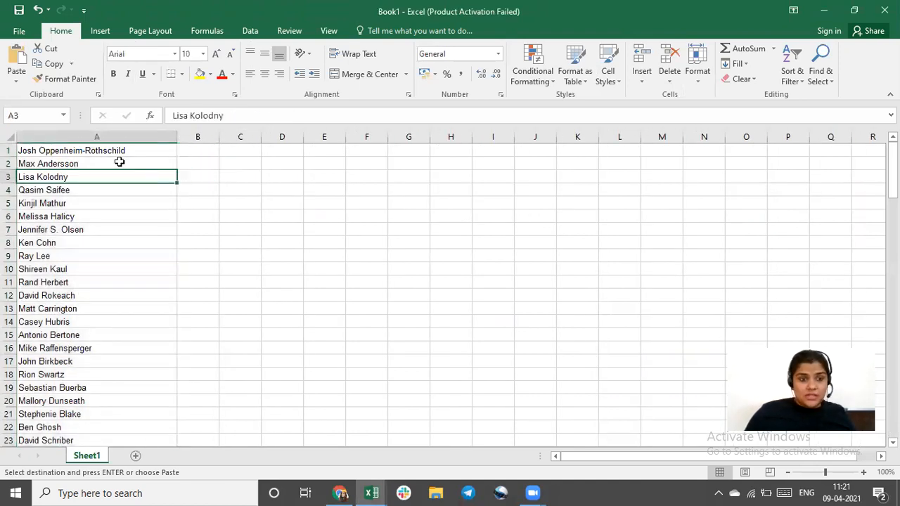
Select the whole of column A, which holds the pasted contact names
left_click(110, 136)
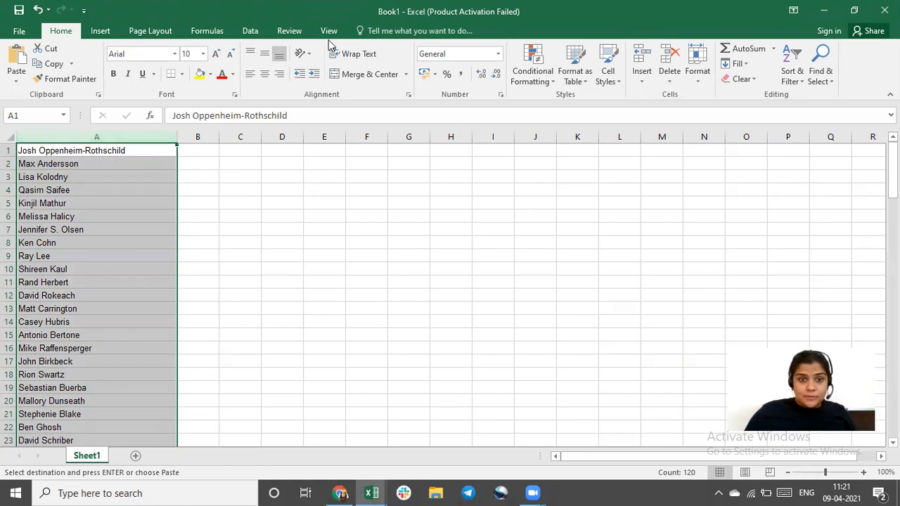
left_click(250, 31)
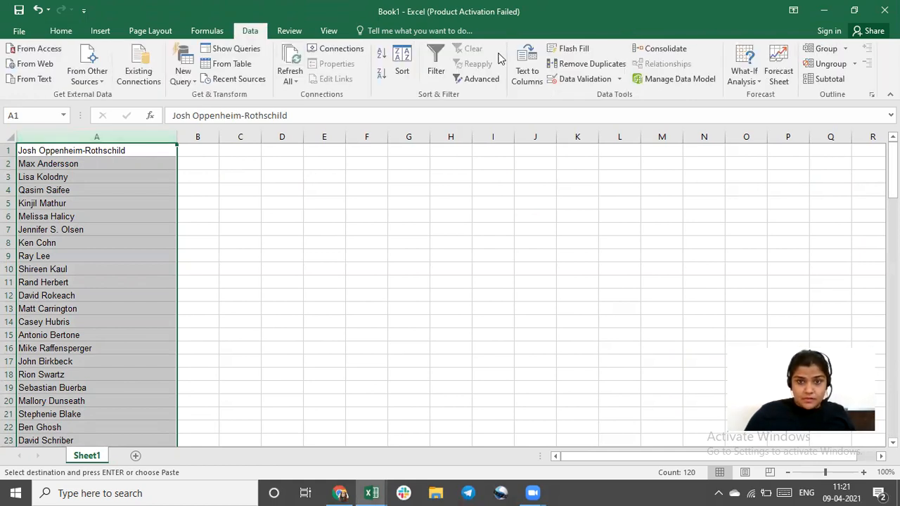
left_click(527, 72)
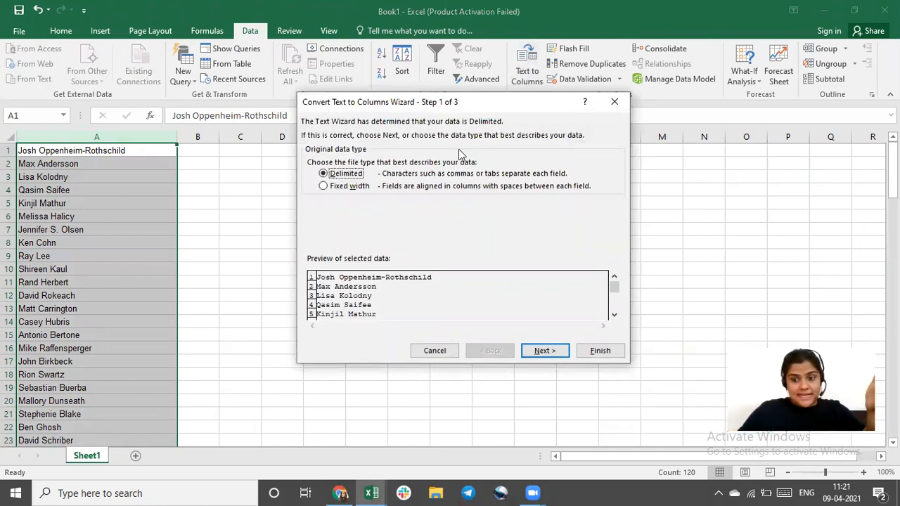
left_click(348, 190)
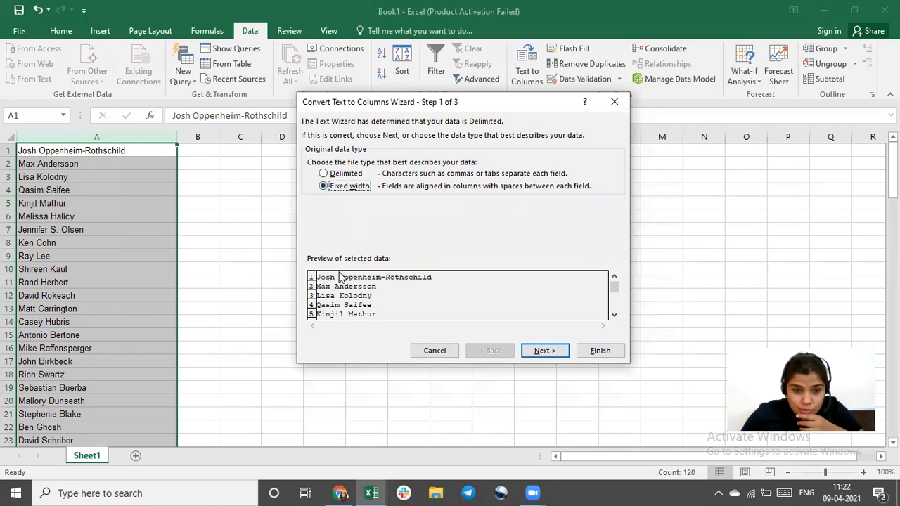
left_click(541, 351)
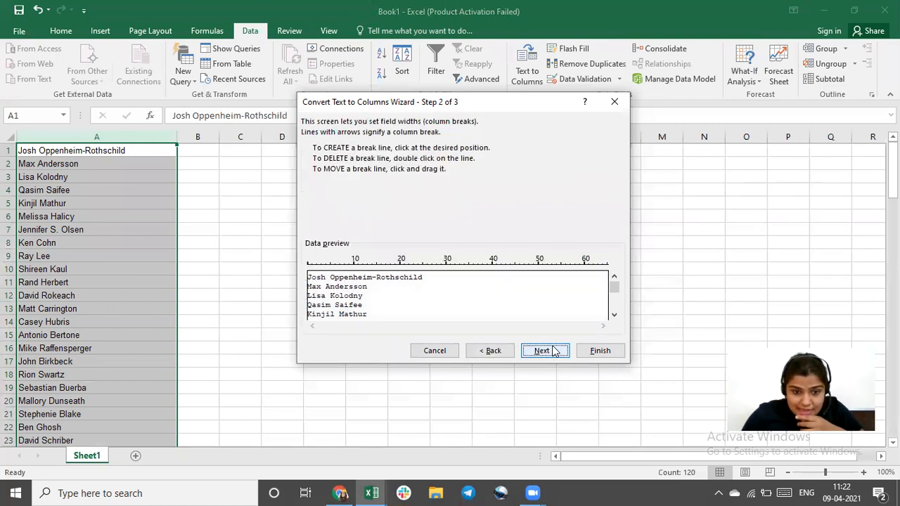
left_click(326, 278)
left_click(354, 278)
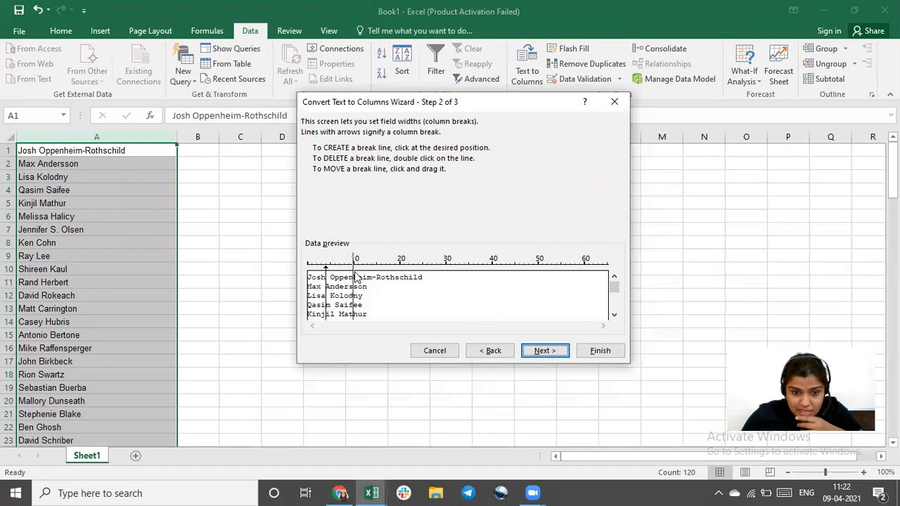
left_click(396, 278)
left_click(469, 278)
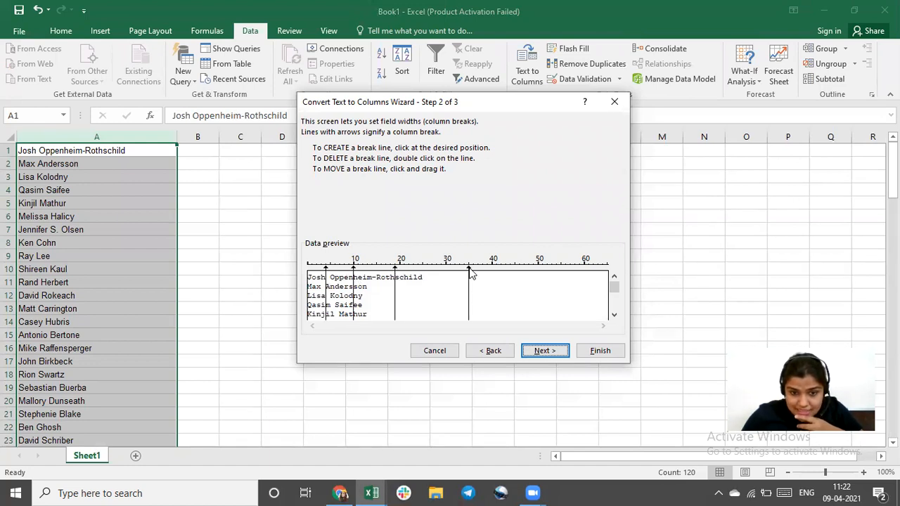
left_click(489, 350)
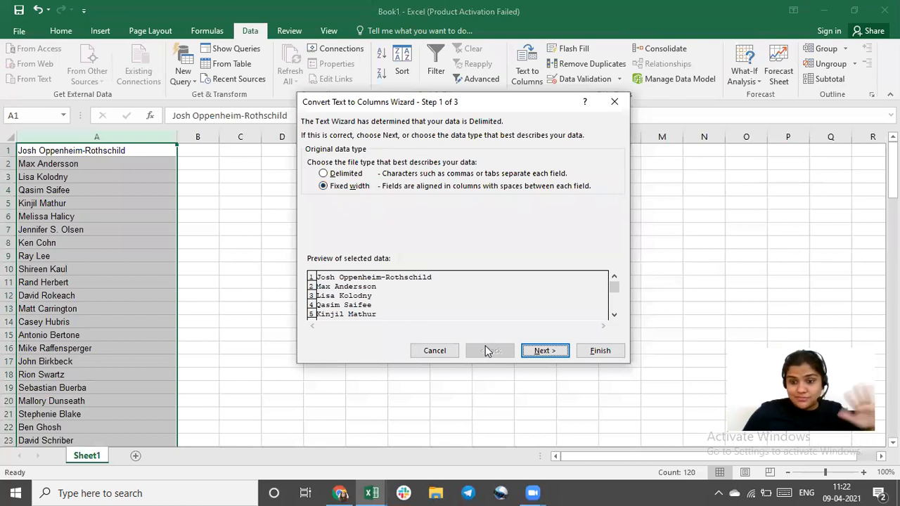
left_click(433, 350)
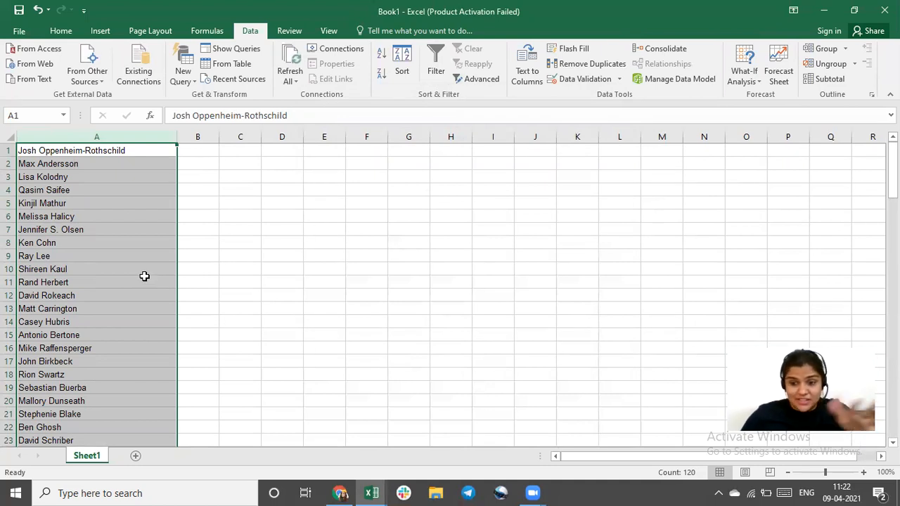
Split the full names in column A with Text to Columns, using the Delimited type and adding Space as a delimiter
left_click(515, 79)
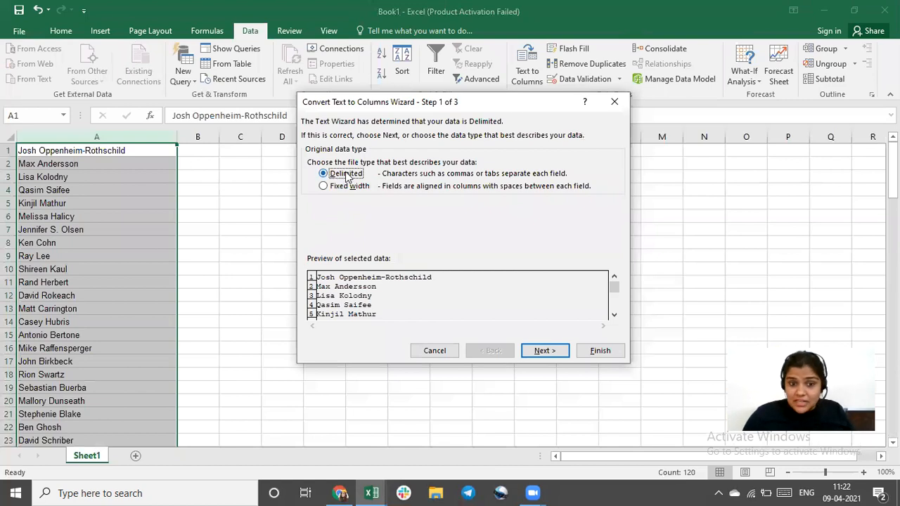
left_click(553, 351)
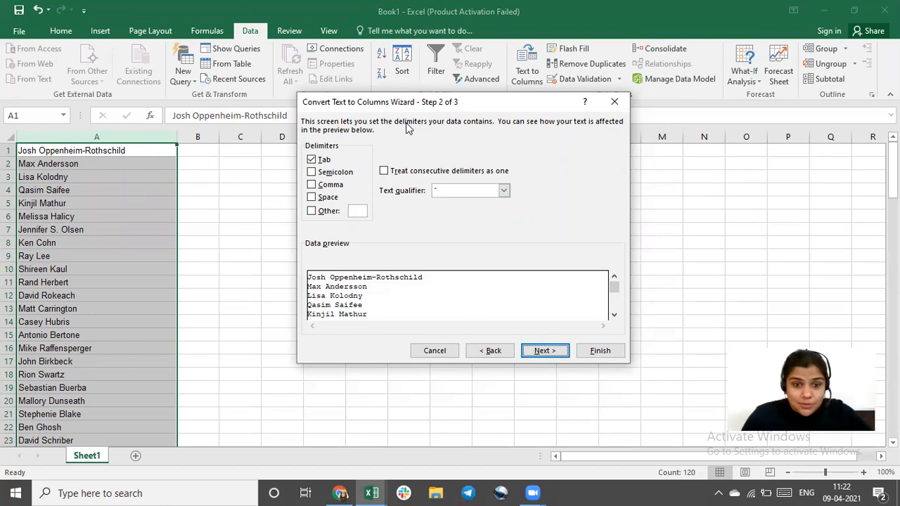
left_click(328, 198)
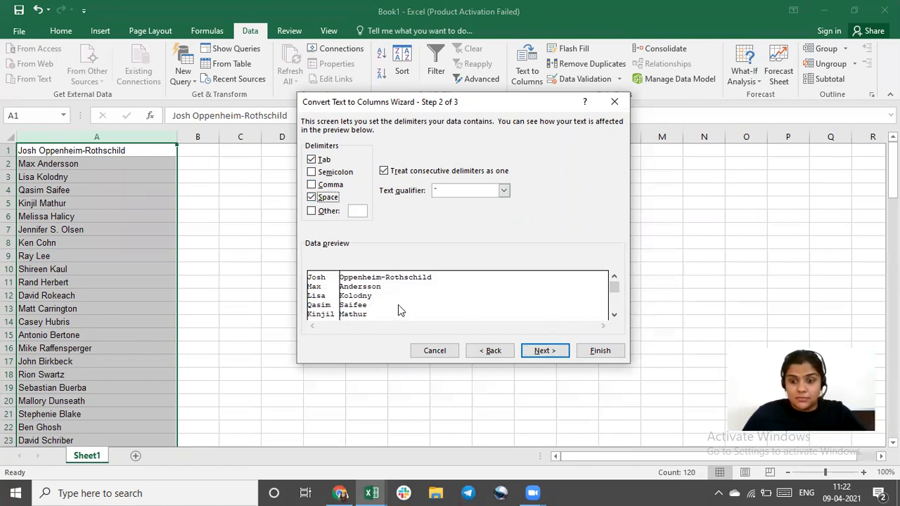
left_click(602, 351)
left_click(436, 239)
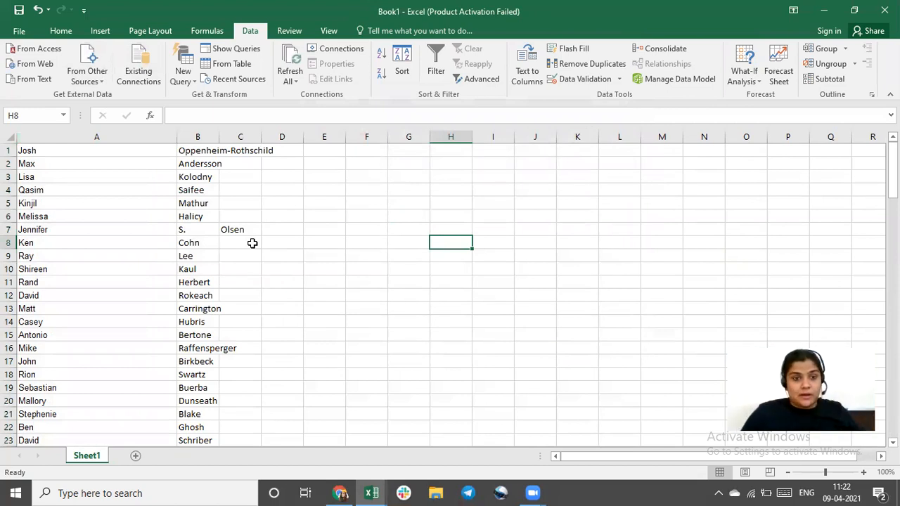
Shorten the hyphenated surname in B1 to the part after the hyphen
left_click(124, 149)
key("Right")
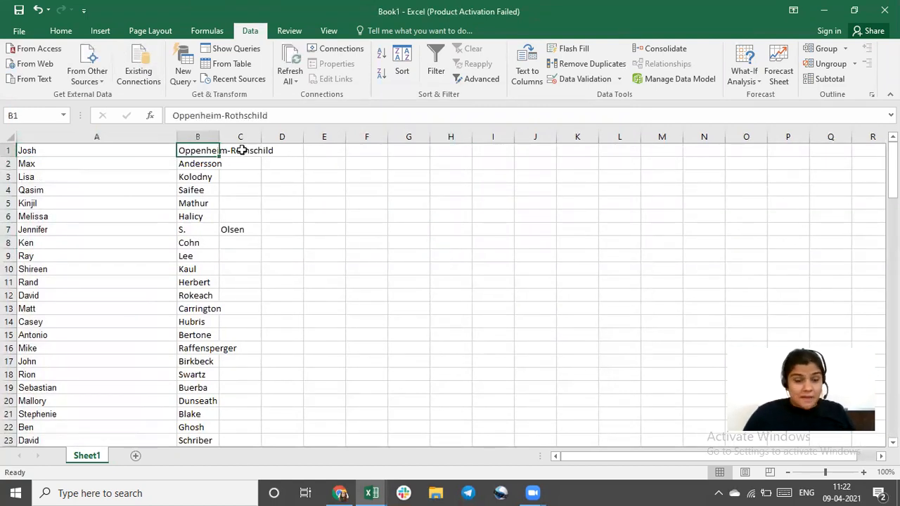
double_click(198, 151)
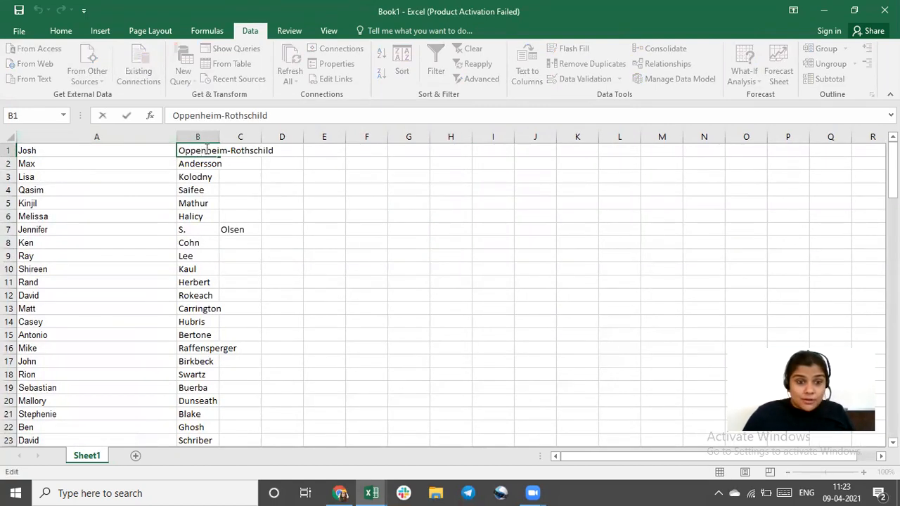
left_click_drag(232, 150, 157, 149)
key("BackSpace")
left_click(280, 186)
Put the surname from C7 into B7, replacing the middle initial
left_click(84, 233)
key("Right")
key("Right")
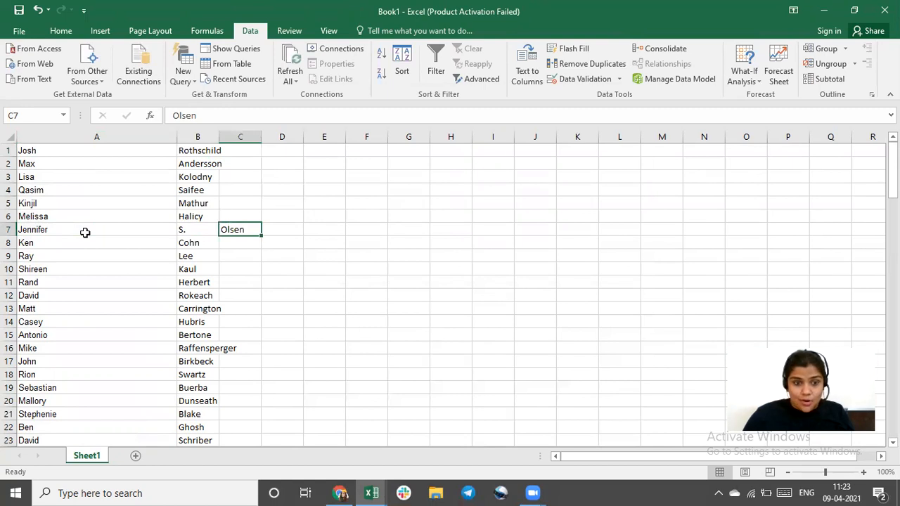
key("ctrl+c")
left_click(198, 232)
key("Return")
Move the surname from C30 into B30, replacing the middle initial there
scroll(270, 231, "down", 6)
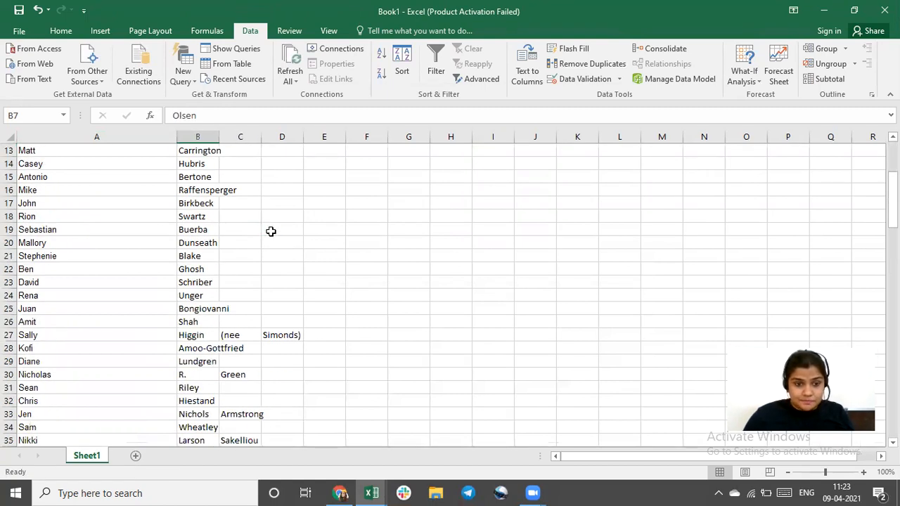
left_click_drag(235, 256, 342, 240)
left_click(70, 293)
left_click(195, 295)
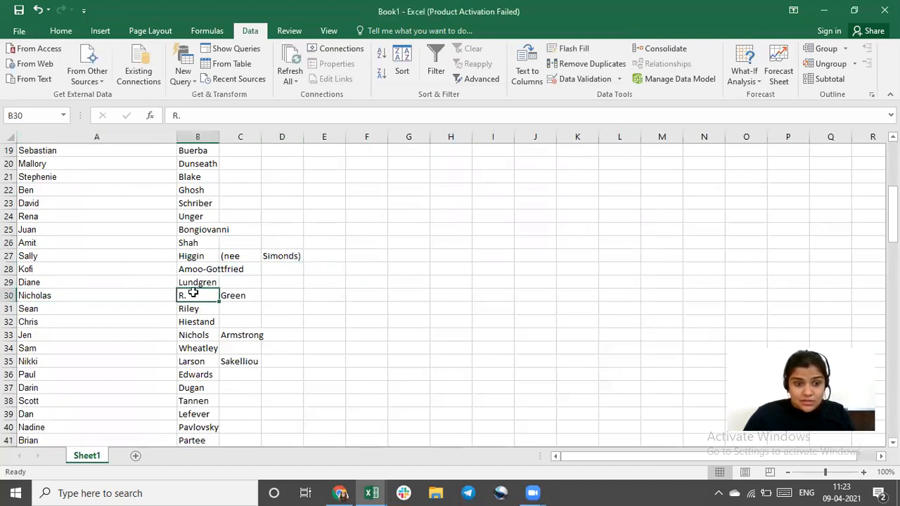
left_click(237, 294)
key("ctrl+x")
key("Left")
key("Return")
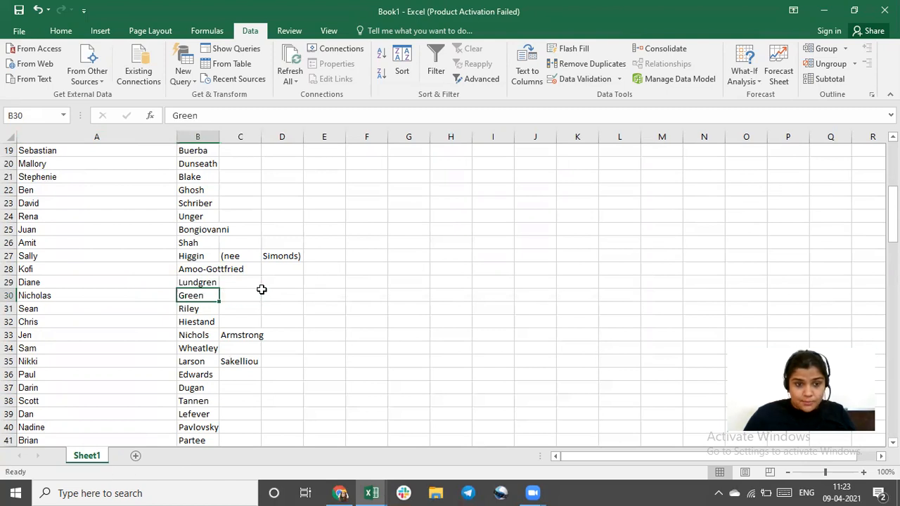
Move the last surnames in C33 and C35 into B33 and B35, replacing the middle names
scroll(246, 263, "down", 2)
left_click(244, 258)
key("ctrl+x")
left_click(197, 257)
key("Return")
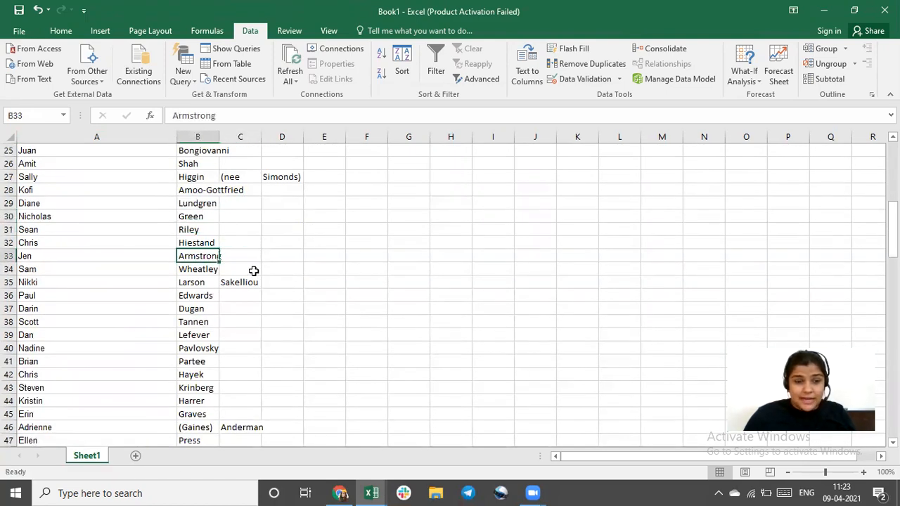
left_click(247, 279)
key("ctrl+x")
left_click(209, 283)
key("Return")
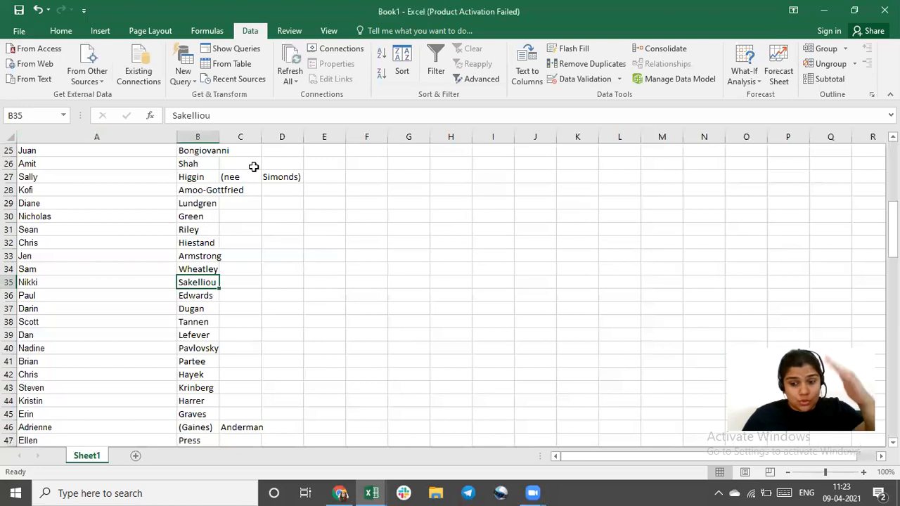
Move the surnames in C46 and C51 into B46 and B51, replacing the bracketed names
scroll(281, 190, "down", 4)
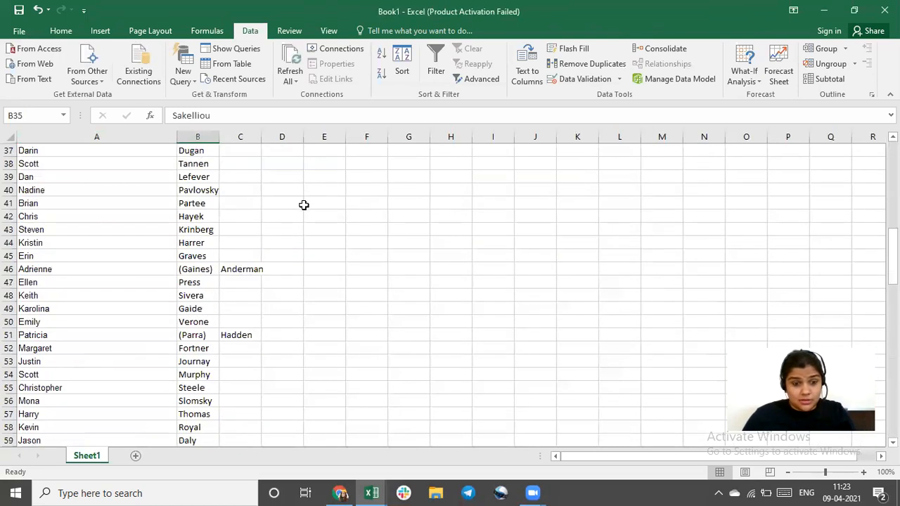
left_click(244, 270)
left_click(80, 273)
left_click(237, 271)
key("ctrl+x")
left_click(201, 273)
key("ctrl+v")
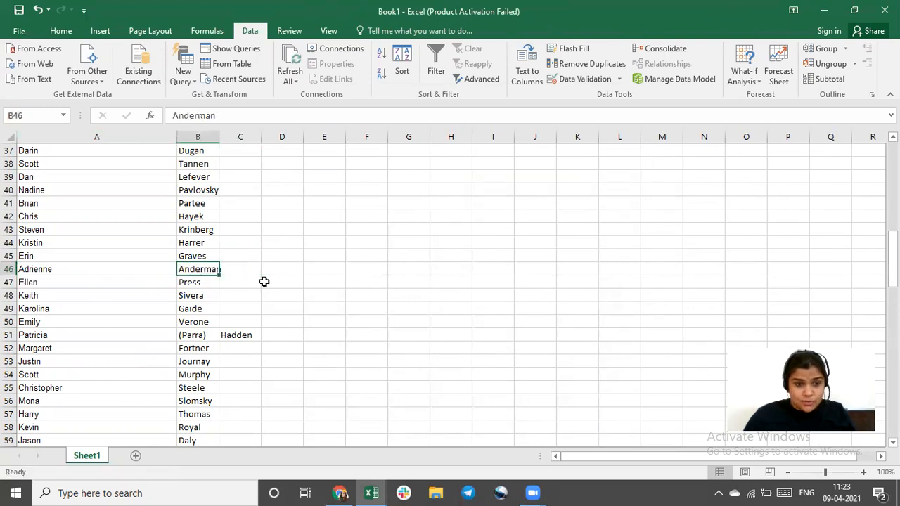
left_click(243, 335)
key("ctrl+x")
key("Left")
key("ctrl+v")
Try moving the surname from C74 into B74, and undo that move
scroll(267, 293, "down", 7)
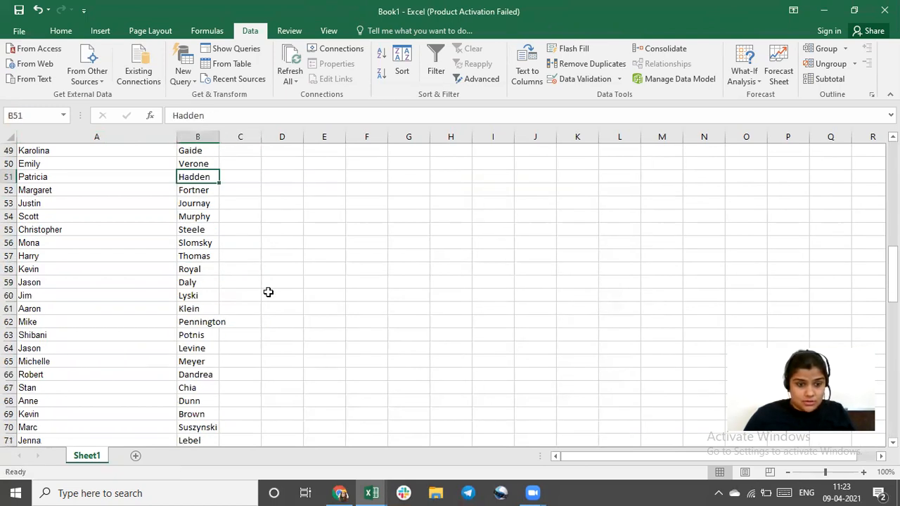
scroll(268, 292, "down", 3)
left_click(248, 243)
key("ctrl+x")
key("Left")
key("ctrl+v")
key("ctrl+z")
key("ctrl+x")
left_click(100, 244)
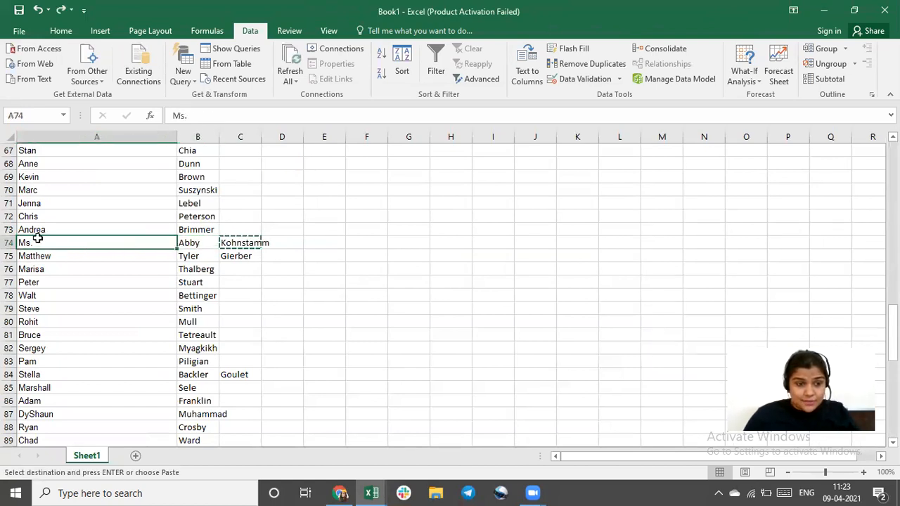
left_click(211, 242)
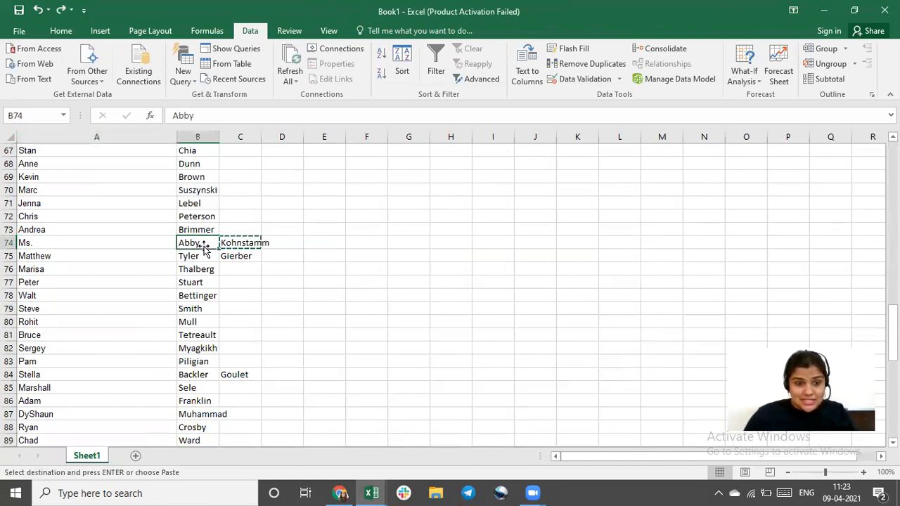
left_click(251, 242)
Move the first name and surname in B74:C74 to A74:B74, replacing the title Ms
left_click_drag(204, 243, 236, 243)
key("ctrl+x")
left_click(96, 243)
key("ctrl+v")
scroll(165, 265, "up", 14)
scroll(166, 264, "down", 11)
scroll(166, 265, "down", 4)
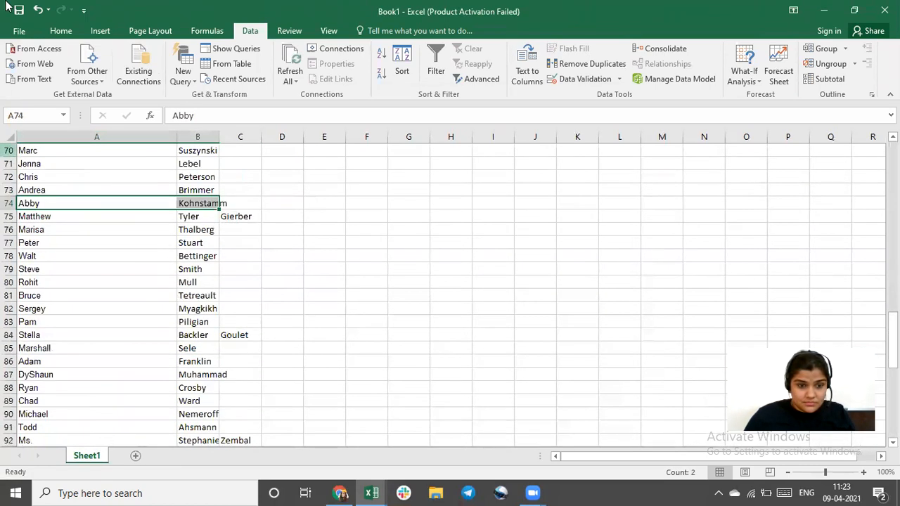
Move the surnames in C75 and C84 into B75 and B84, replacing the middle names
left_click(243, 217)
key("ctrl+x")
left_click(196, 220)
key("ctrl+v")
scroll(262, 224, "down", 2)
left_click(250, 256)
key("ctrl+x")
left_click(202, 257)
key("ctrl+v")
Shift the first name and surname in B92:C92 to A92:B92, overwriting the title Ms
scroll(247, 273, "down", 2)
left_click(246, 282)
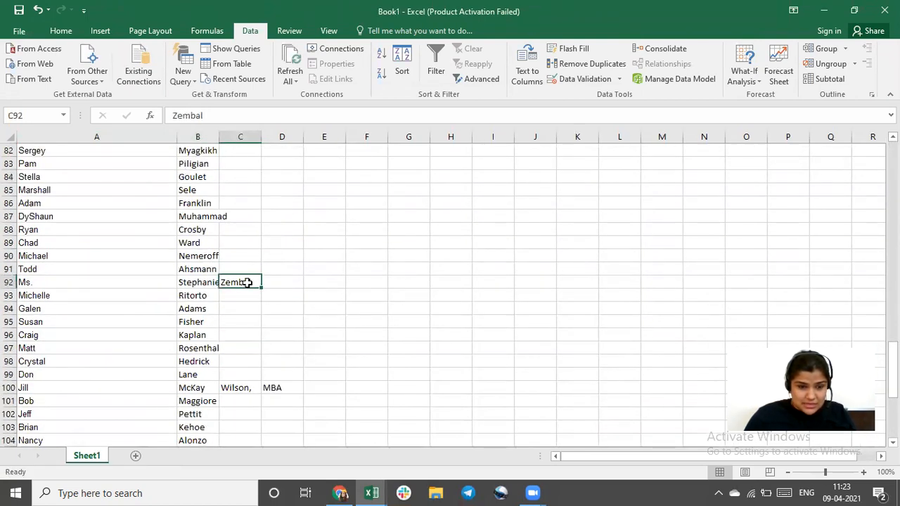
left_click(206, 283)
left_click(97, 288)
left_click_drag(181, 282, 153, 281)
Move the surname from C100 into B100, replacing the middle name
scroll(256, 228, "down", 5)
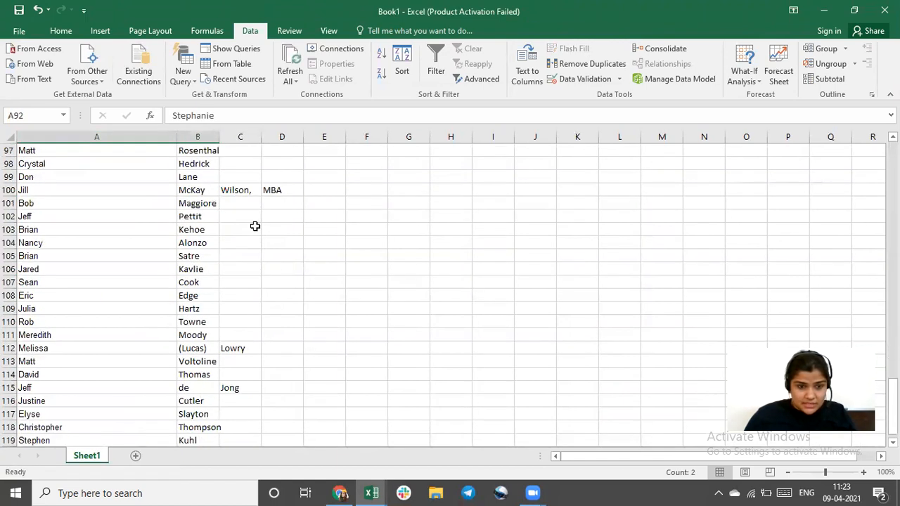
left_click(242, 193)
key("ctrl+x")
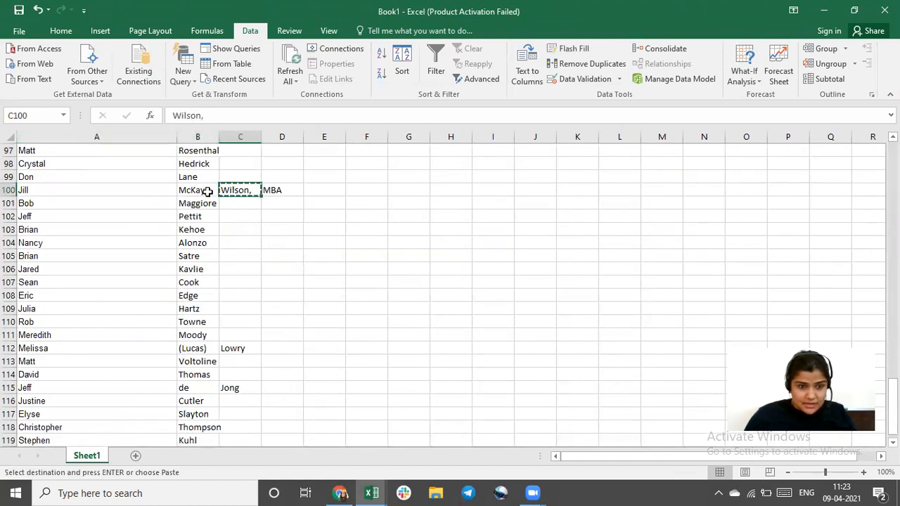
left_click(204, 190)
key("ctrl+v")
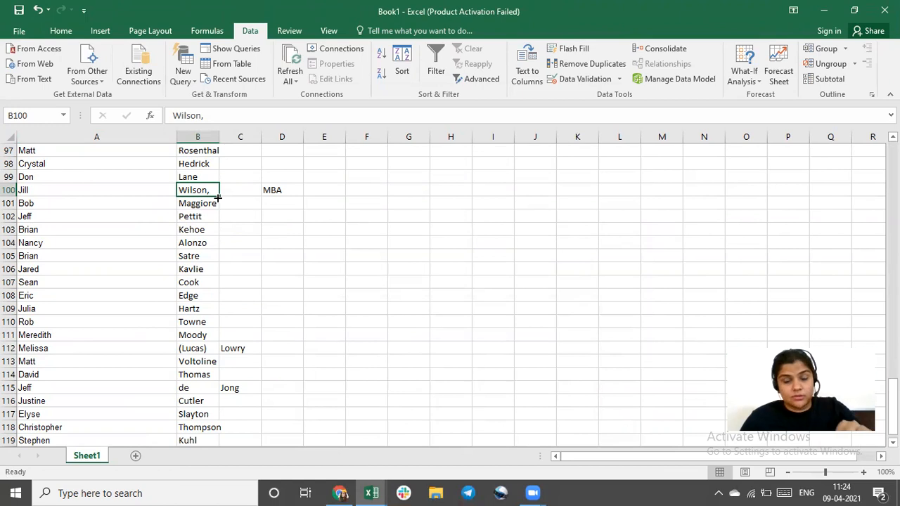
Move the surnames in C112 and C115 into column B of their rows, replacing the entries there
scroll(235, 263, "down", 2)
left_click(243, 270)
key("ctrl+x")
left_click(205, 271)
key("ctrl+v")
left_click(233, 309)
key("ctrl+x")
left_click(211, 311)
key("ctrl+v")
Clear the leftover MBA suffix in D100 together with the surrounding empty cells beside the names
scroll(282, 301, "up", 14)
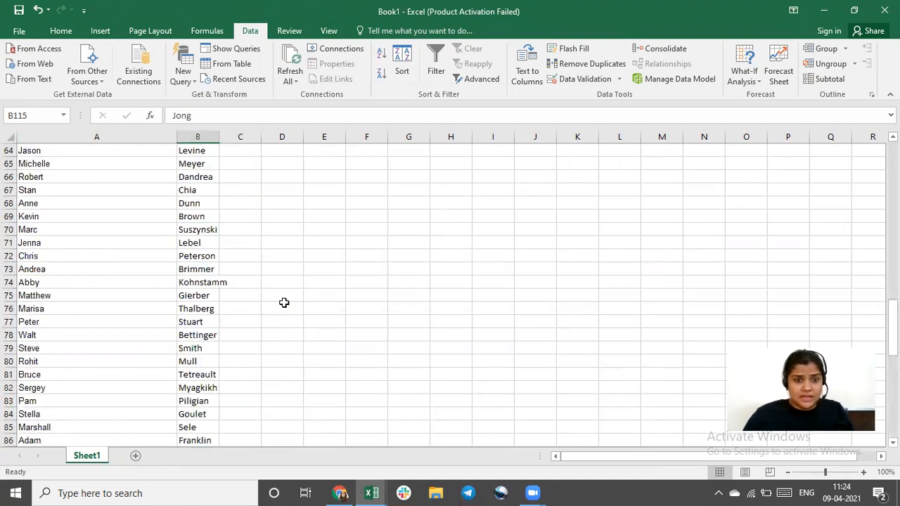
scroll(282, 297, "down", 10)
left_click_drag(240, 243, 480, 392)
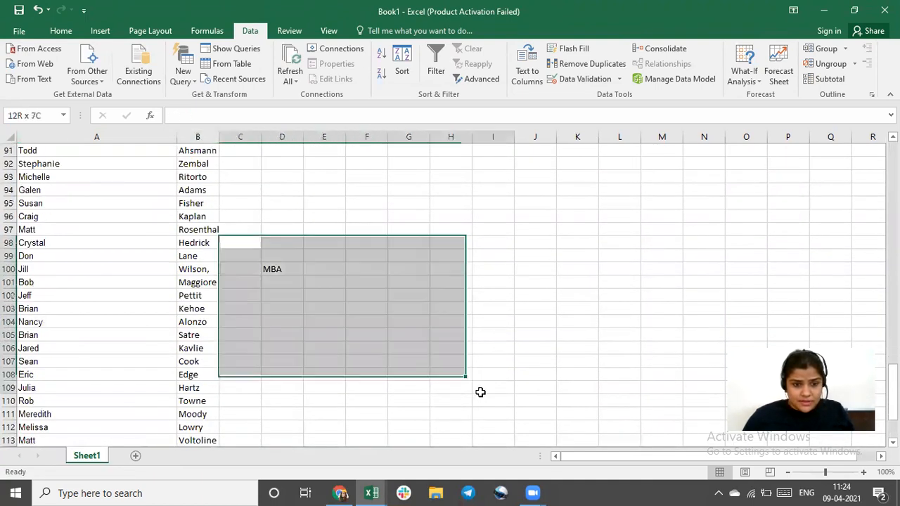
key("Delete")
scroll(373, 334, "up", 12)
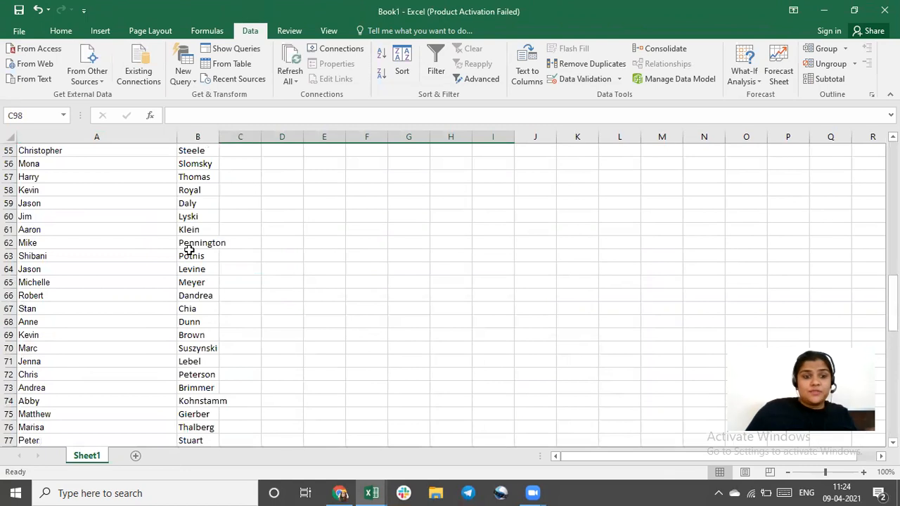
left_click(204, 268)
left_click(201, 323)
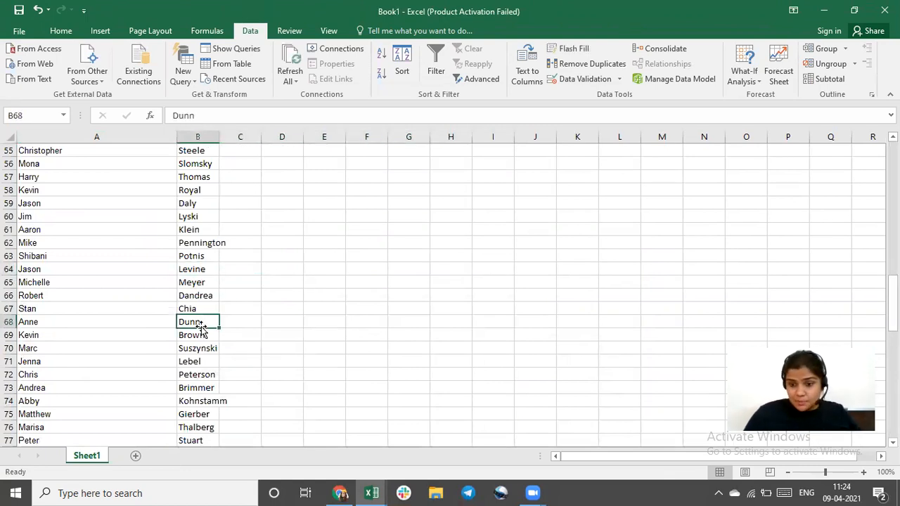
Clear the leftover cells beside the names in columns C to F
scroll(200, 323, "up", 18)
scroll(201, 320, "down", 4)
scroll(200, 320, "down", 3)
left_click_drag(232, 199, 364, 254)
key("Delete")
left_click(329, 289)
Remove the first part and the hyphen from the double-barrelled surname in B28, keeping only its second part
left_click(211, 232)
key("ctrl+Down")
scroll(218, 262, "up", 8)
scroll(221, 266, "up", 15)
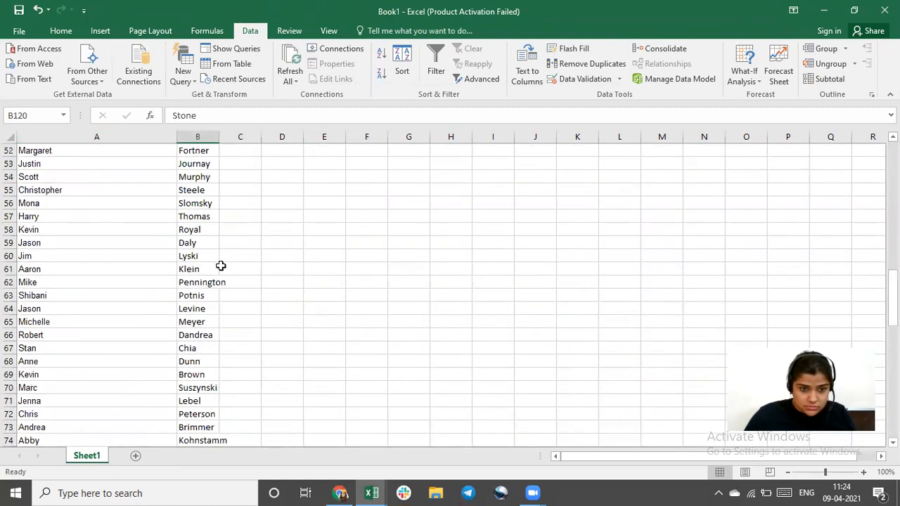
scroll(221, 265, "up", 7)
double_click(209, 270)
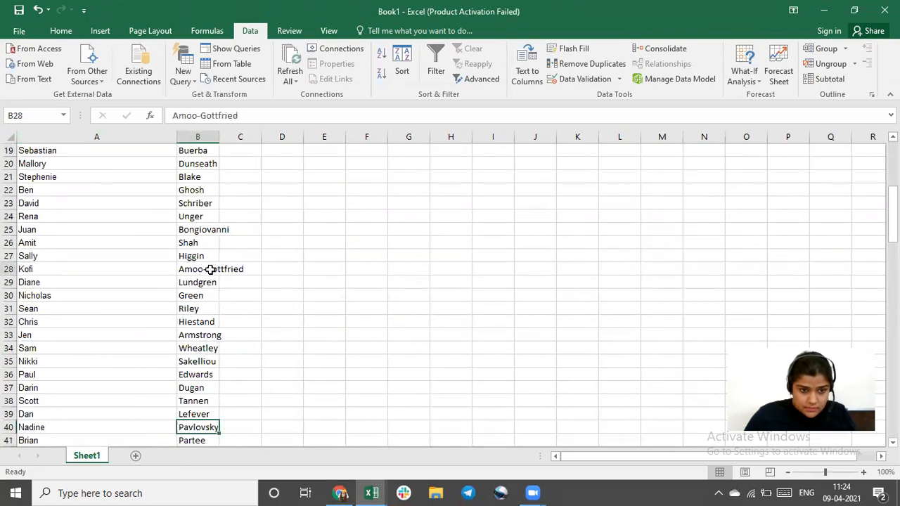
left_click_drag(207, 270, 139, 268)
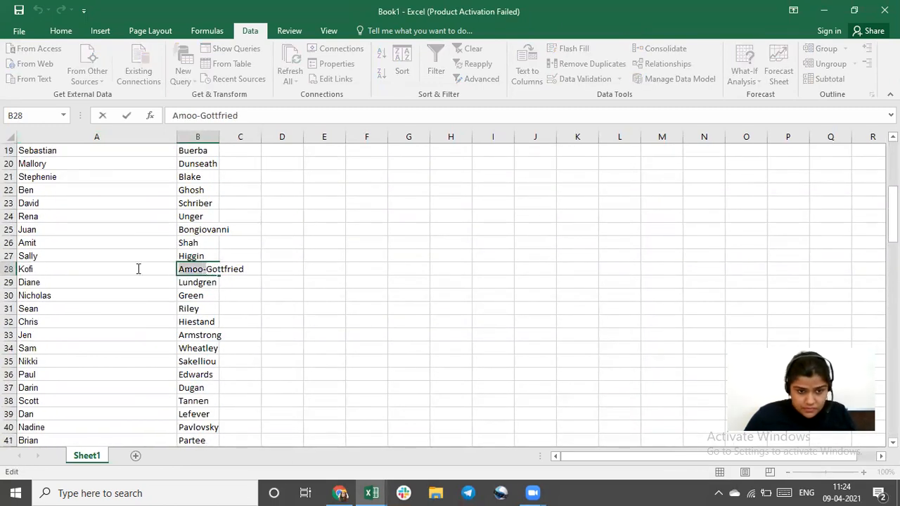
key("BackSpace")
left_click(304, 311)
scroll(251, 301, "up", 6)
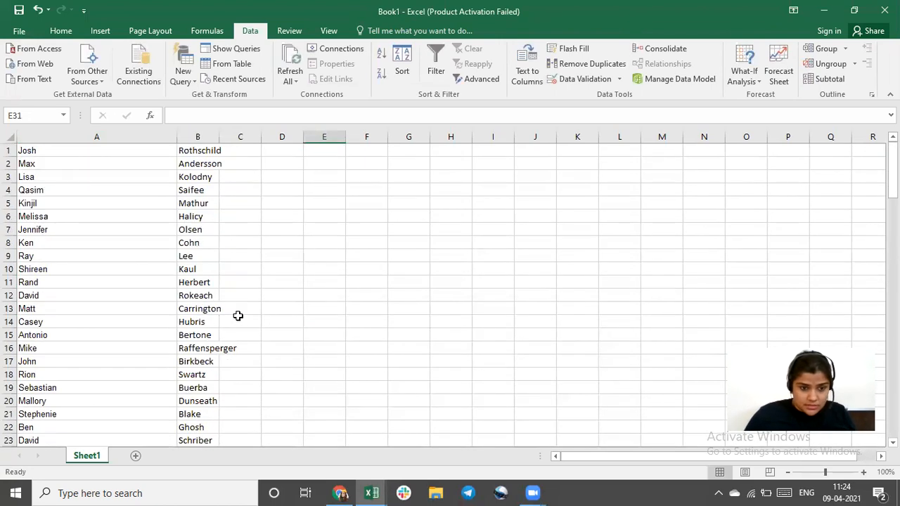
Add a leading space before the surname in B44
left_click(190, 139)
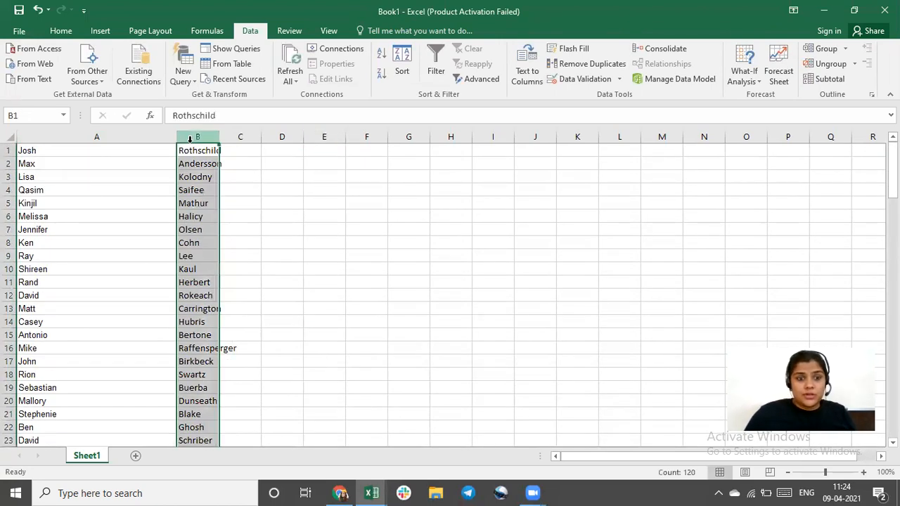
left_click(316, 193)
left_click(211, 236)
key("ctrl+Down")
scroll(212, 239, "down", 2)
scroll(208, 211, "up", 20)
left_click(200, 203)
double_click(180, 204)
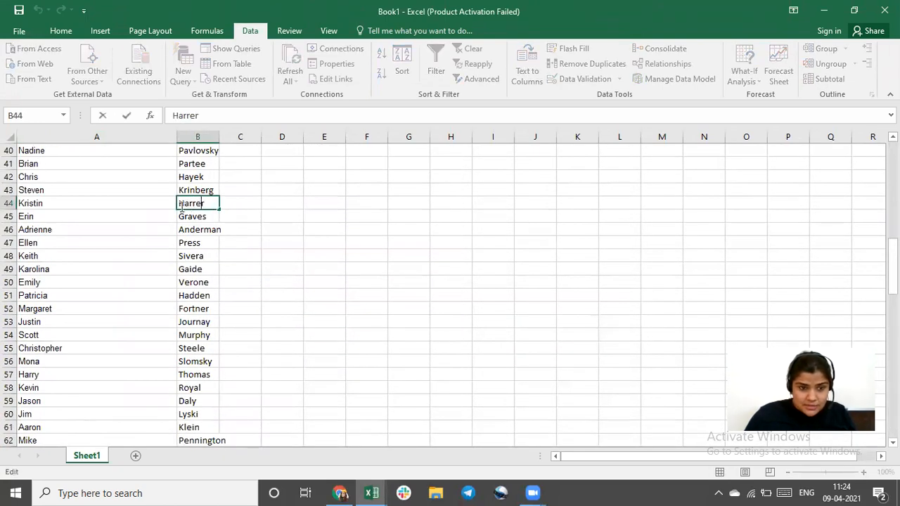
left_click(253, 209)
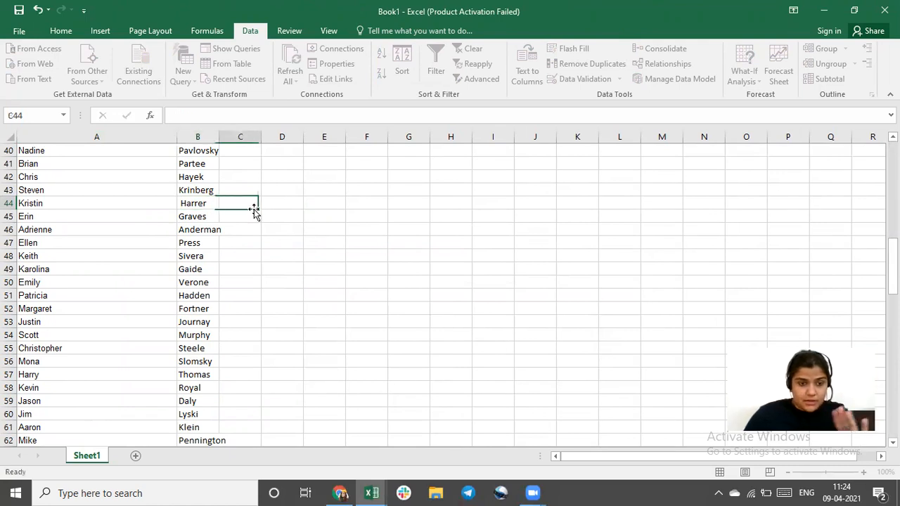
left_click(102, 206)
left_click(201, 204)
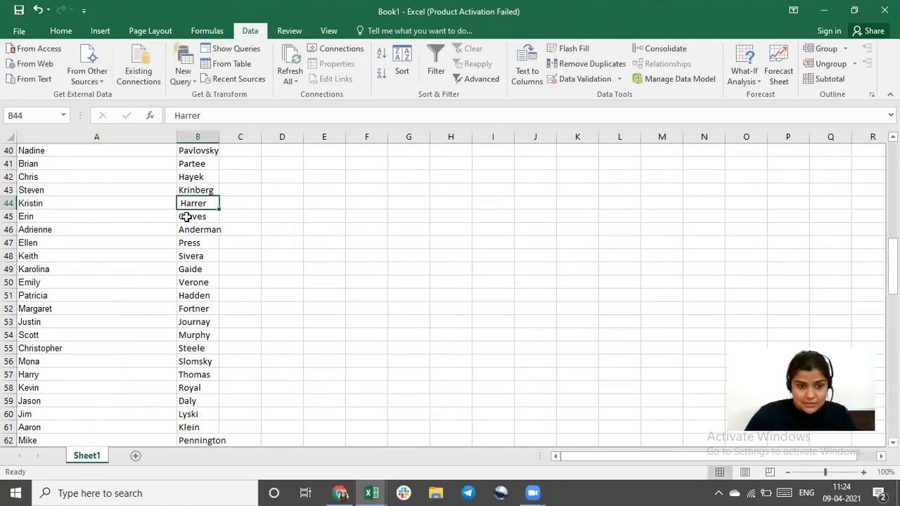
Add a leading space before the surnames in B8 and B12
double_click(182, 218)
double_click(206, 233)
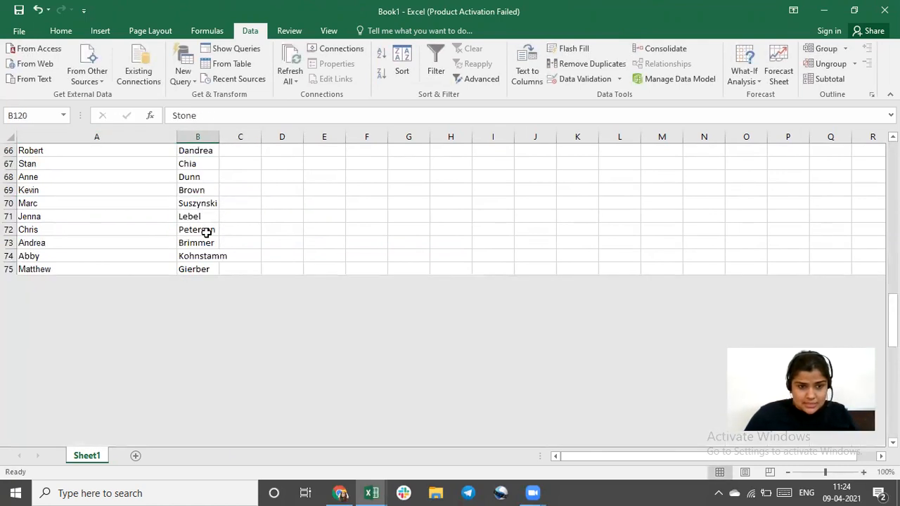
left_click(200, 252)
key("ctrl+Up")
left_click(189, 242)
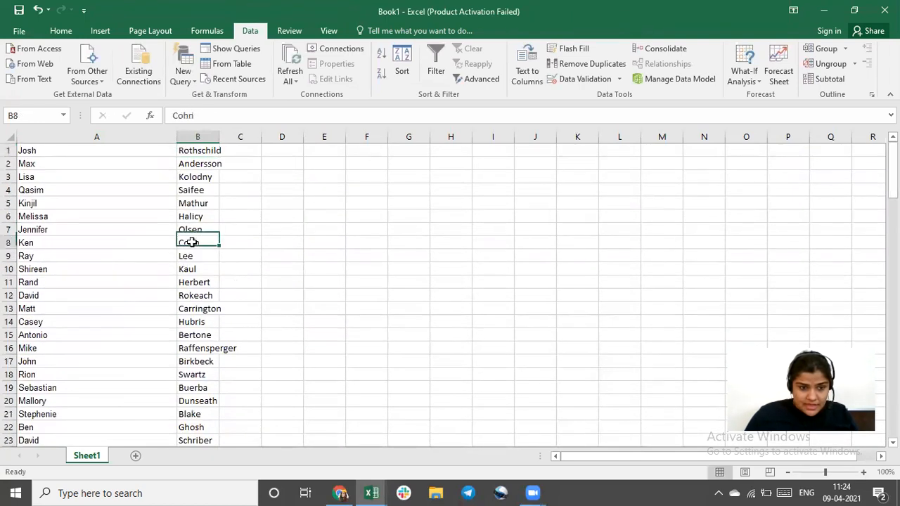
double_click(188, 243)
left_click(273, 239)
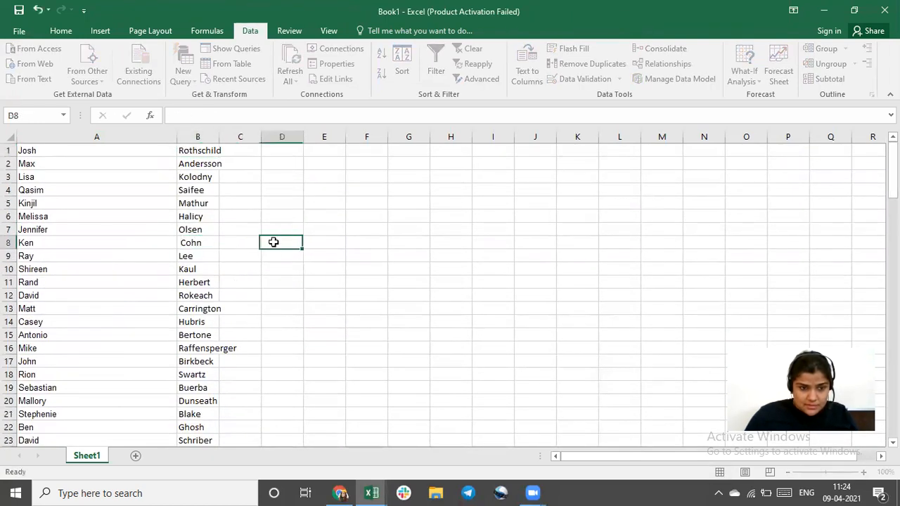
left_click(208, 295)
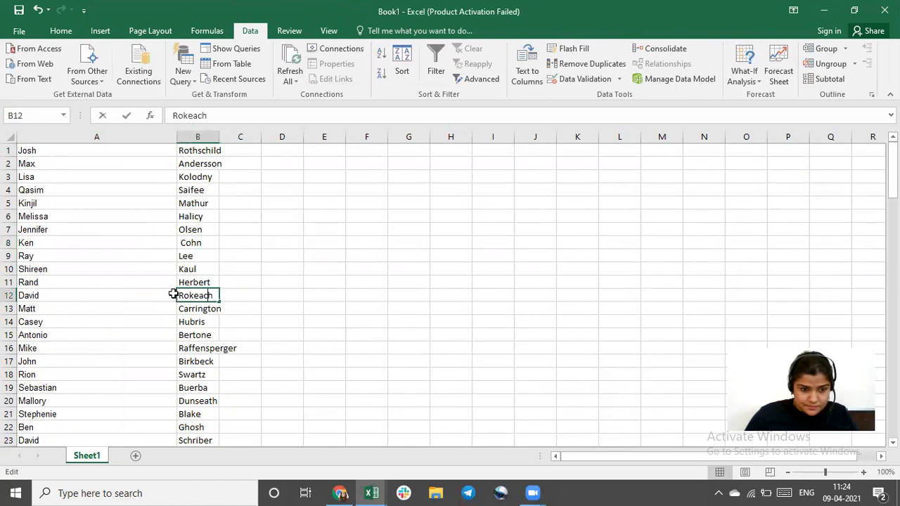
double_click(181, 296)
left_click(271, 280)
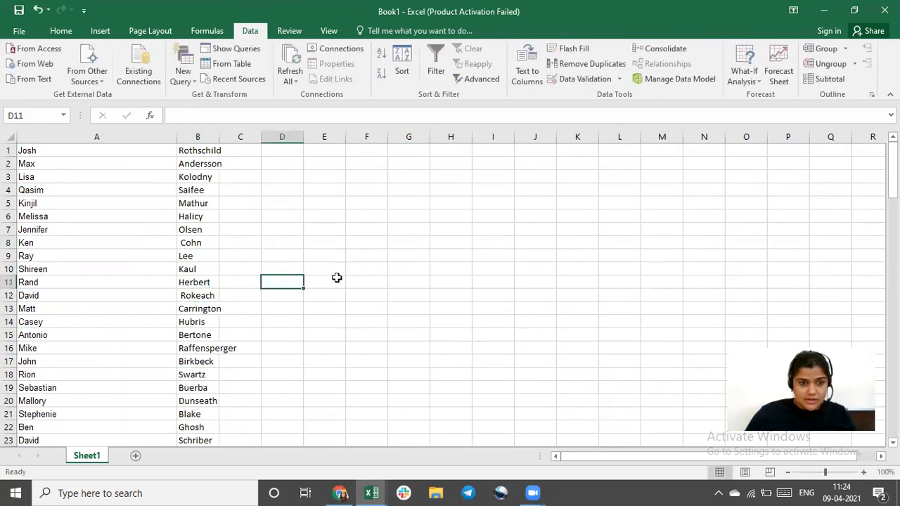
scroll(296, 267, "down", 5)
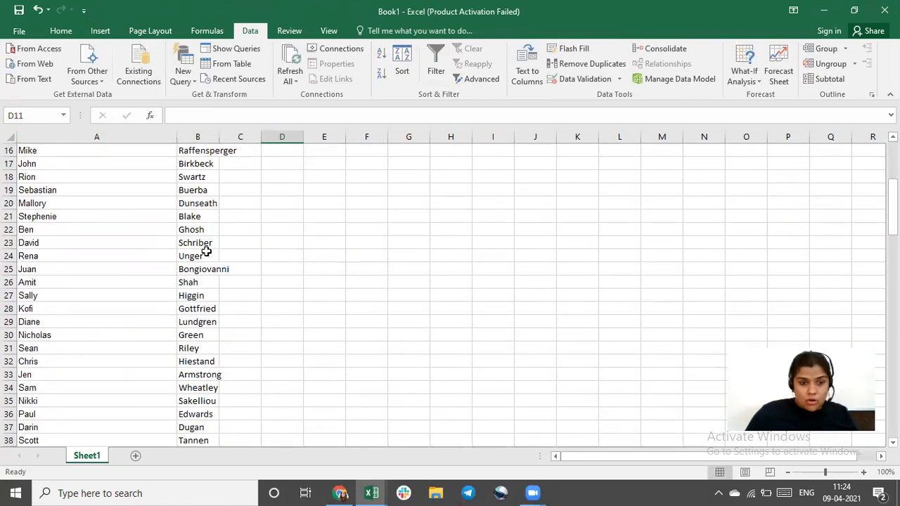
scroll(203, 249, "up", 5)
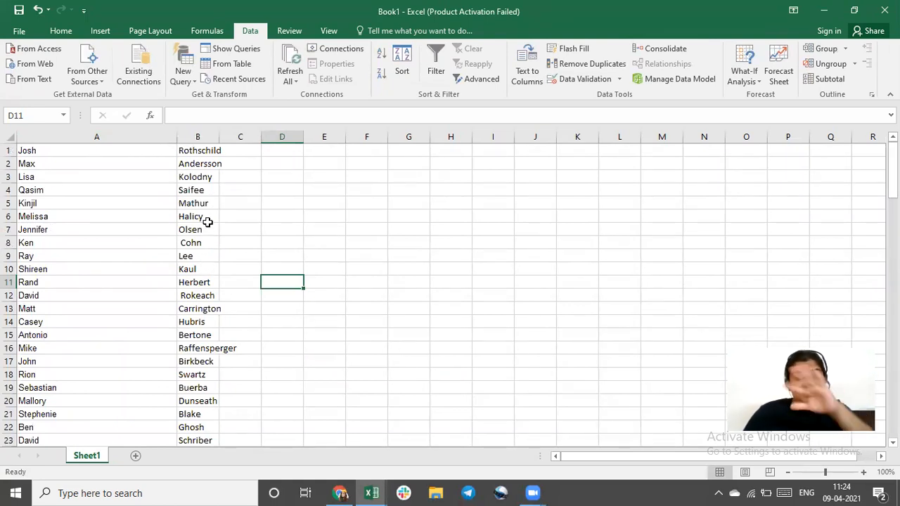
Replace every comma in column B with nothing
left_click(200, 137)
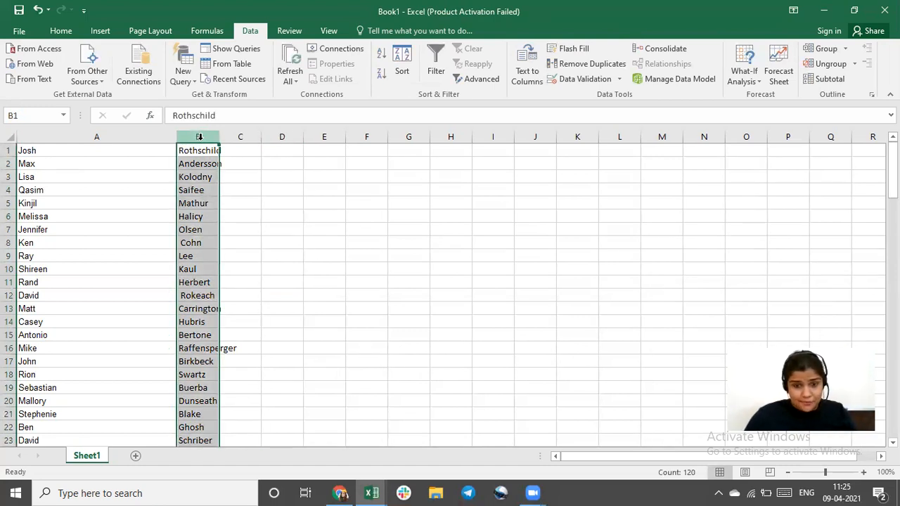
key("ctrl+f")
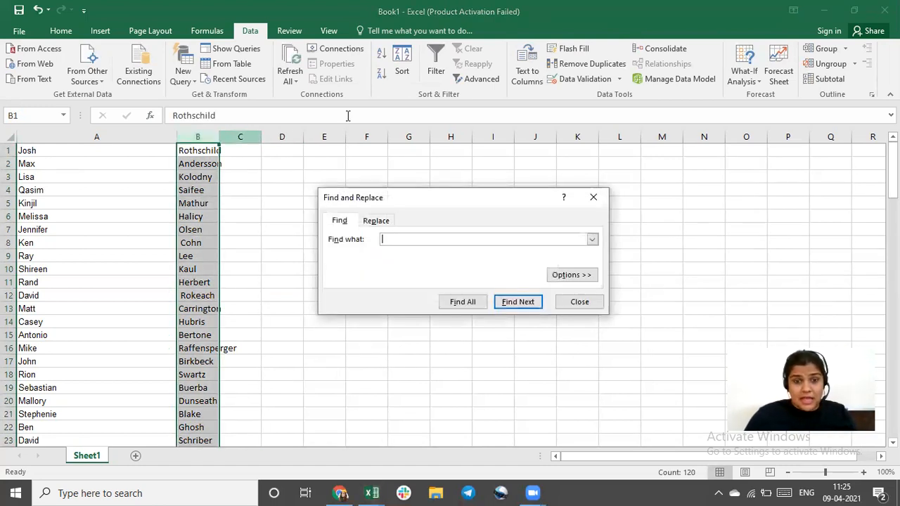
left_click(377, 222)
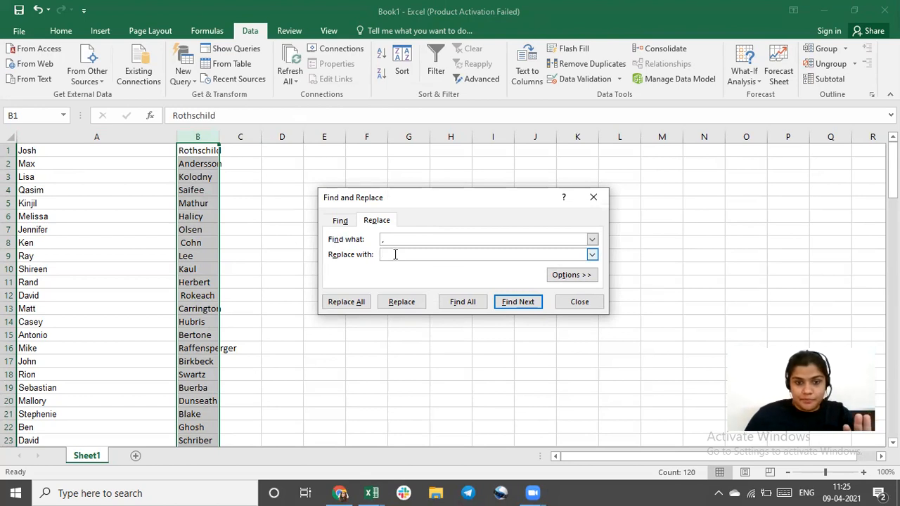
left_click(360, 304)
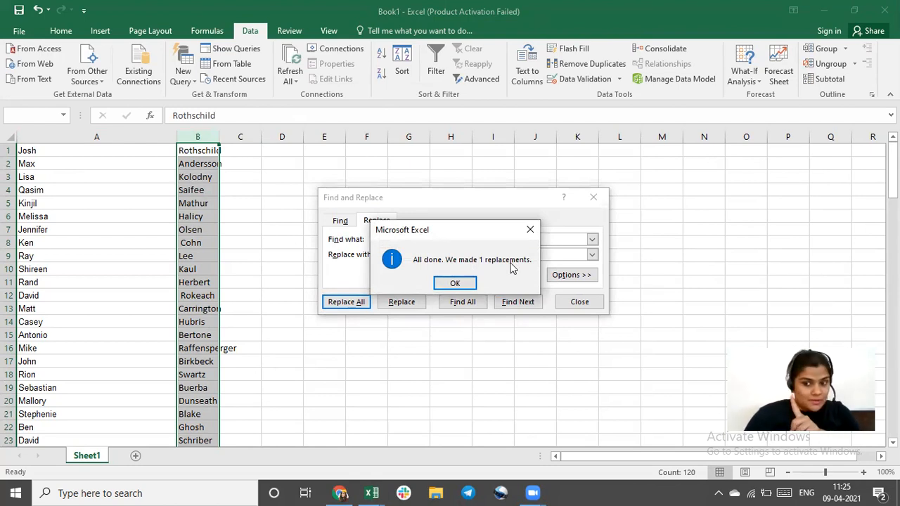
left_click(456, 283)
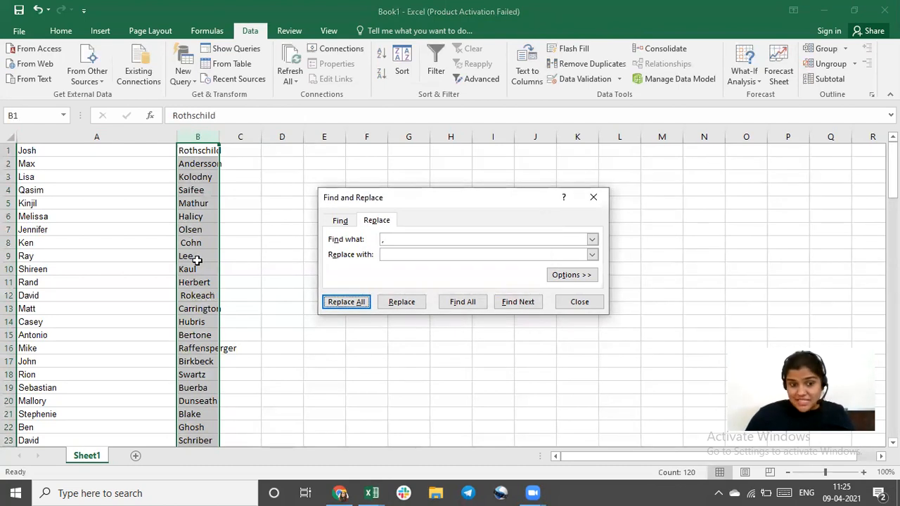
Replace every space in column B with nothing, close Find and Replace, and check the cleaned surnames
left_click(395, 243)
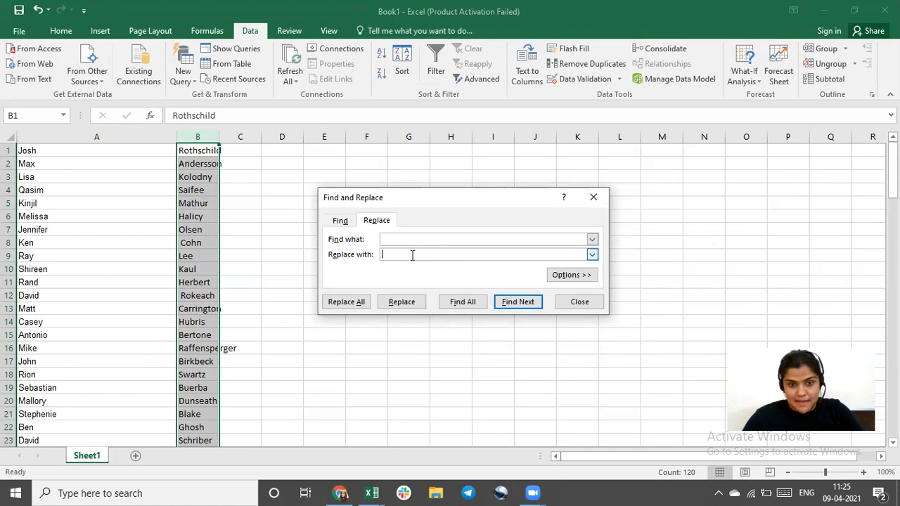
left_click(347, 304)
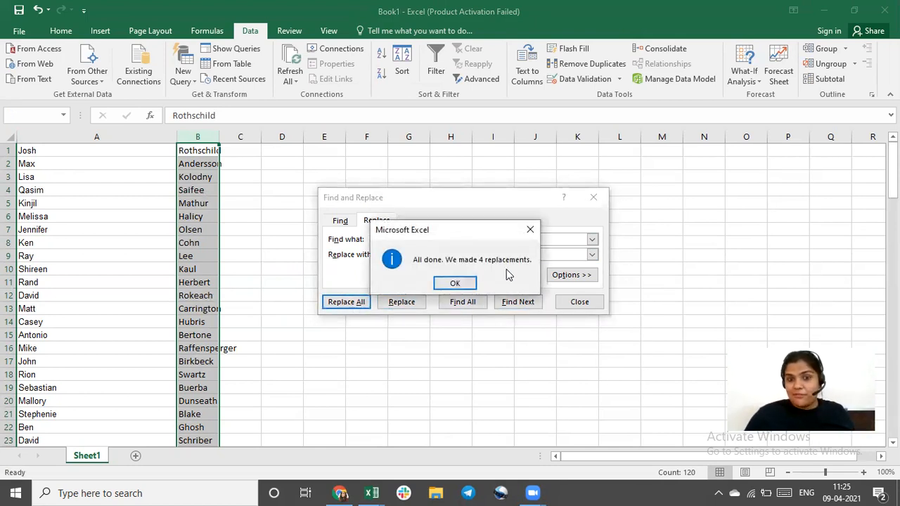
left_click(531, 231)
left_click(595, 199)
scroll(270, 276, "down", 14)
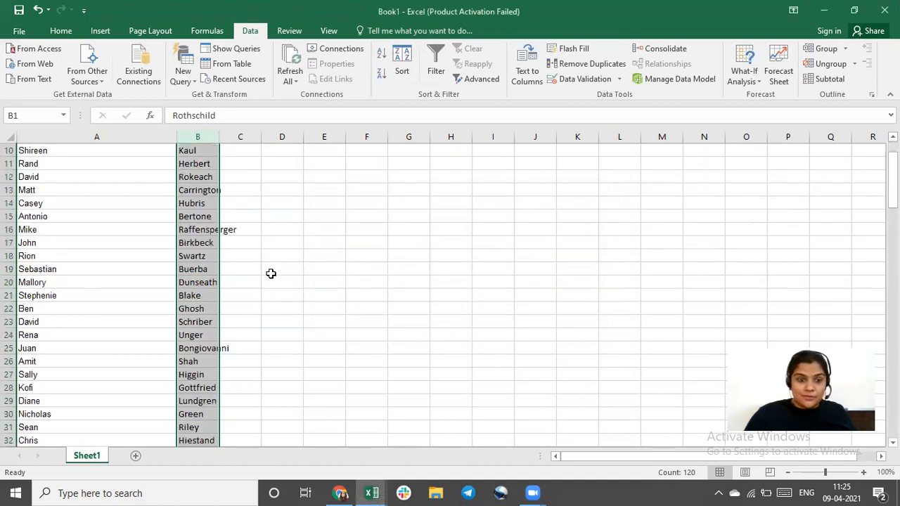
scroll(268, 279, "up", 7)
scroll(267, 279, "up", 7)
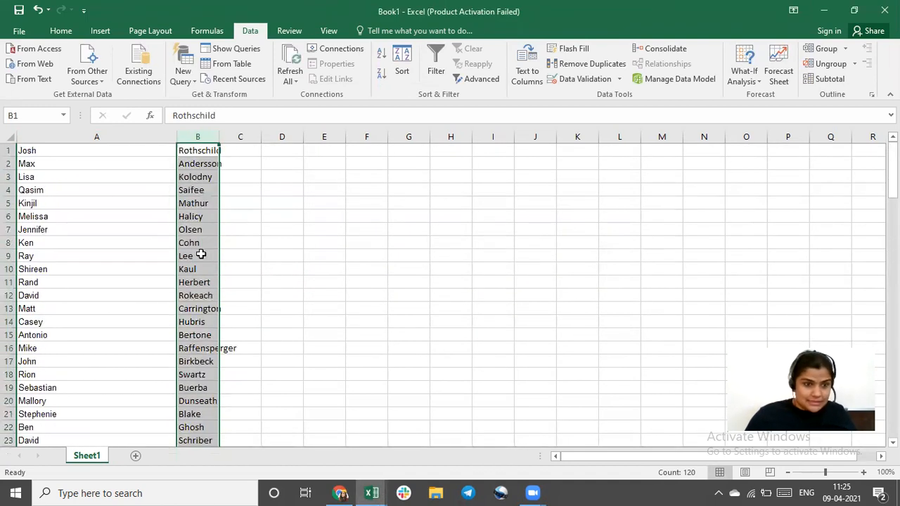
left_click(104, 150)
Switch to the Brand Lead Gen List workbook and insert two blank columns before the Contact Title column
key("alt+Tab")
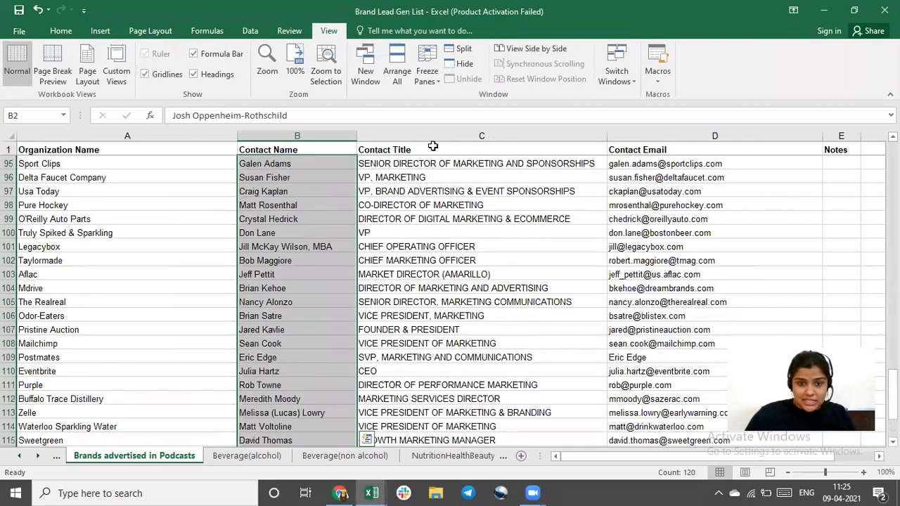
left_click(435, 135)
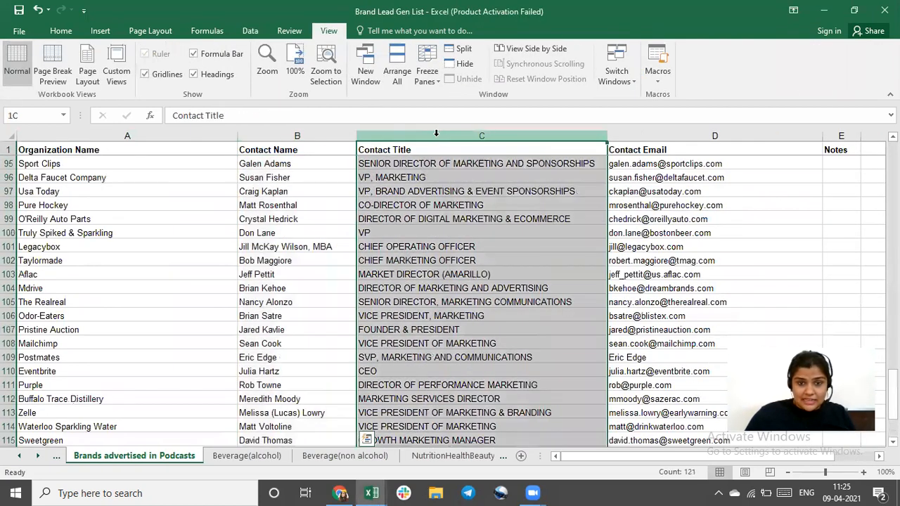
right_click(436, 135)
left_click(483, 230)
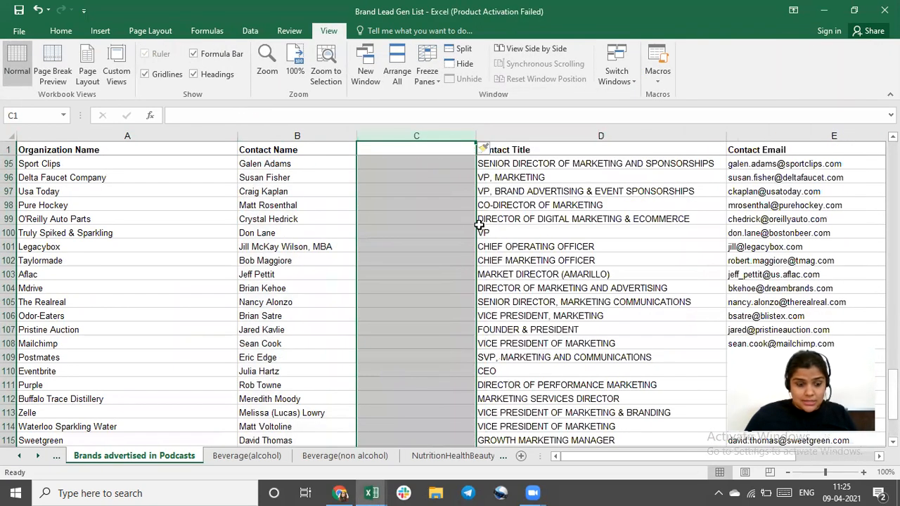
key("ctrl+y")
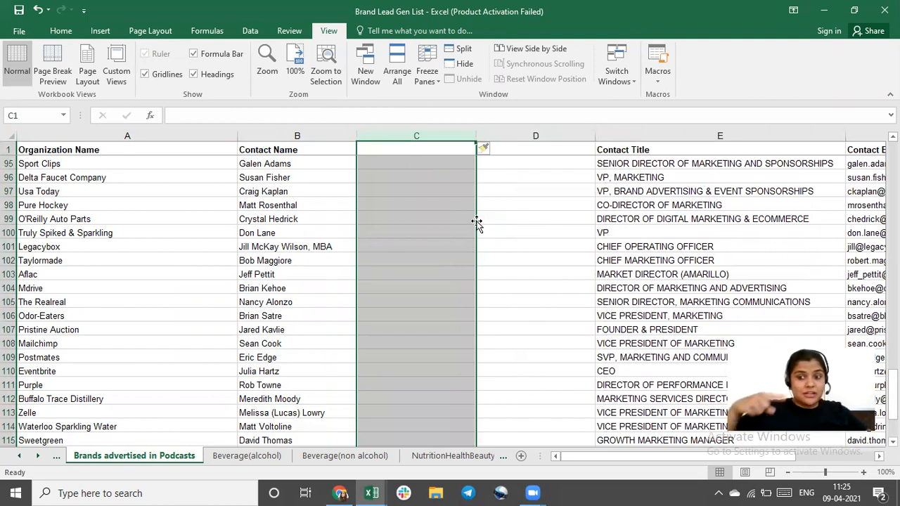
Delete the two blank columns between Contact Name and Contact Title
right_click(431, 138)
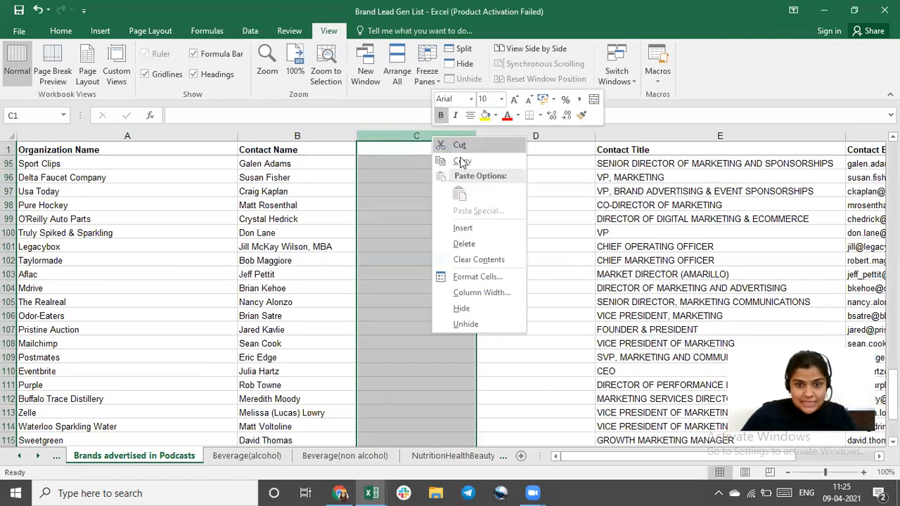
left_click(466, 244)
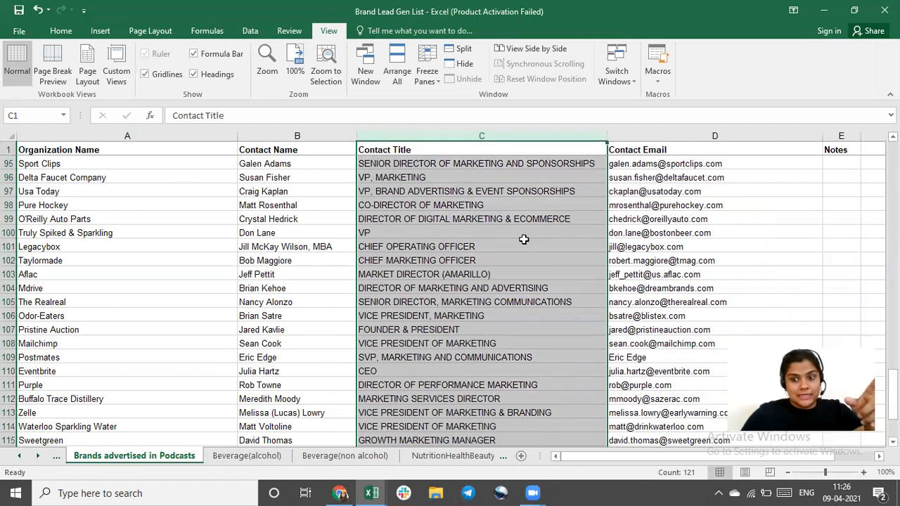
Insert two blank columns between Contact Name and Contact Title again, and select a cell at the top of new column C
right_click(457, 138)
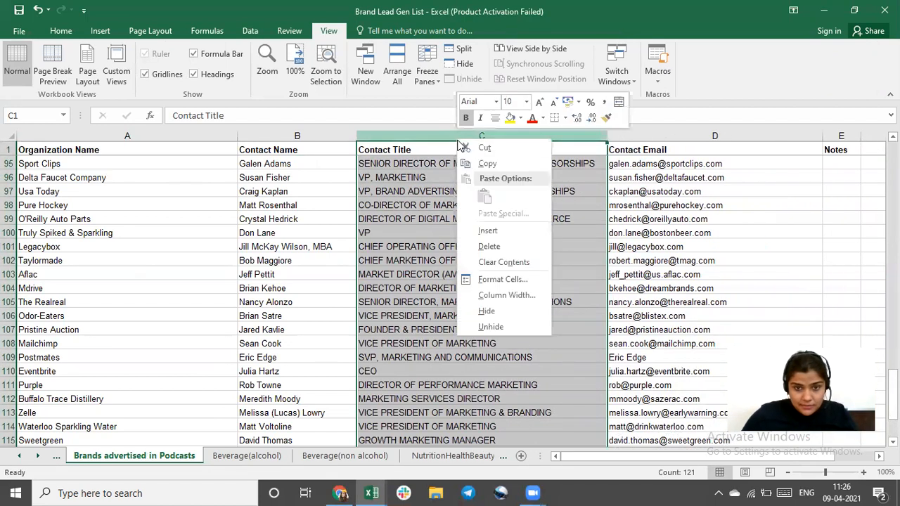
left_click(510, 230)
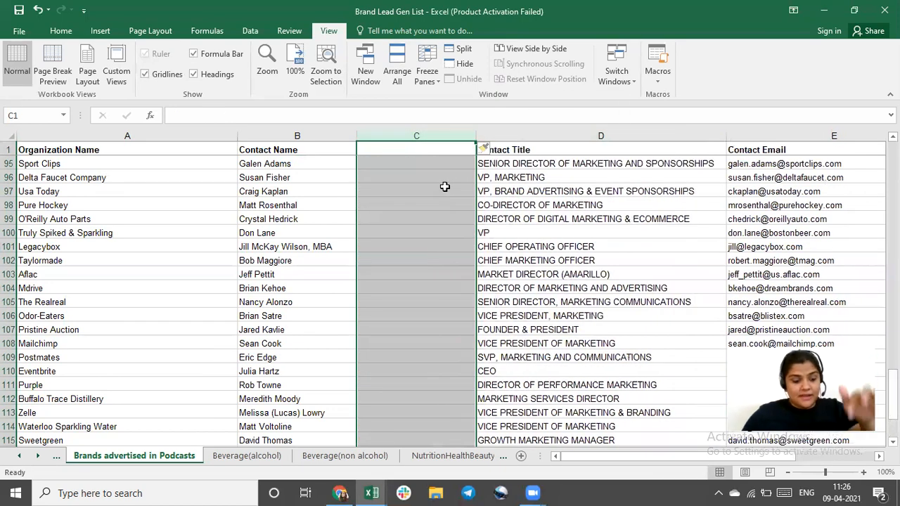
key("ctrl+shift+plus")
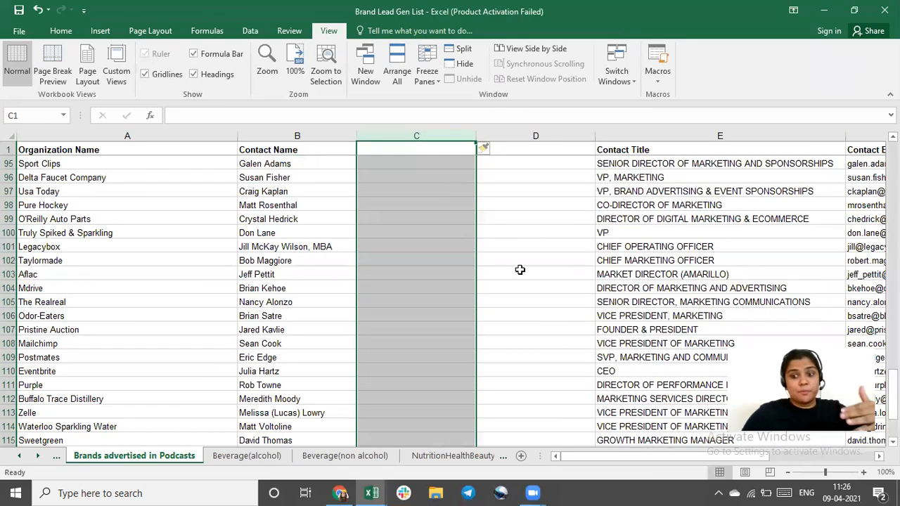
left_click(521, 271)
scroll(520, 271, "up", 13)
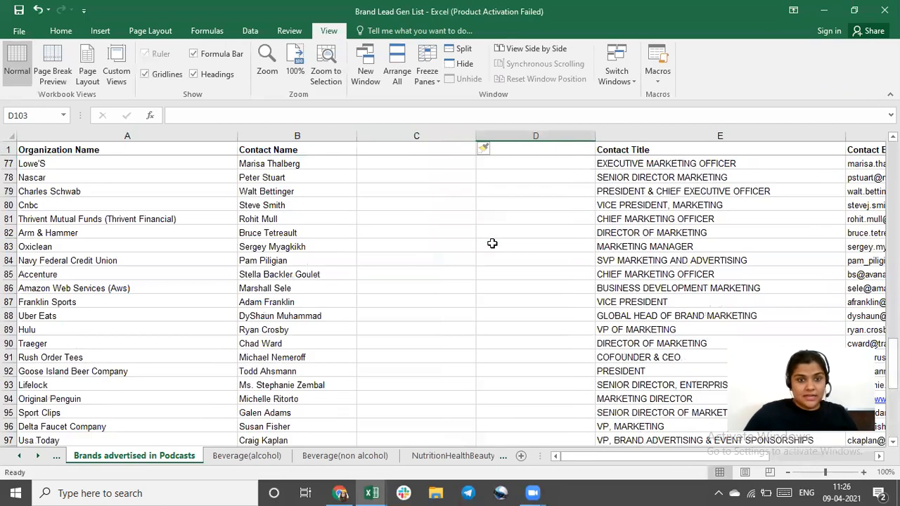
left_click(382, 150)
scroll(383, 150, "up", 18)
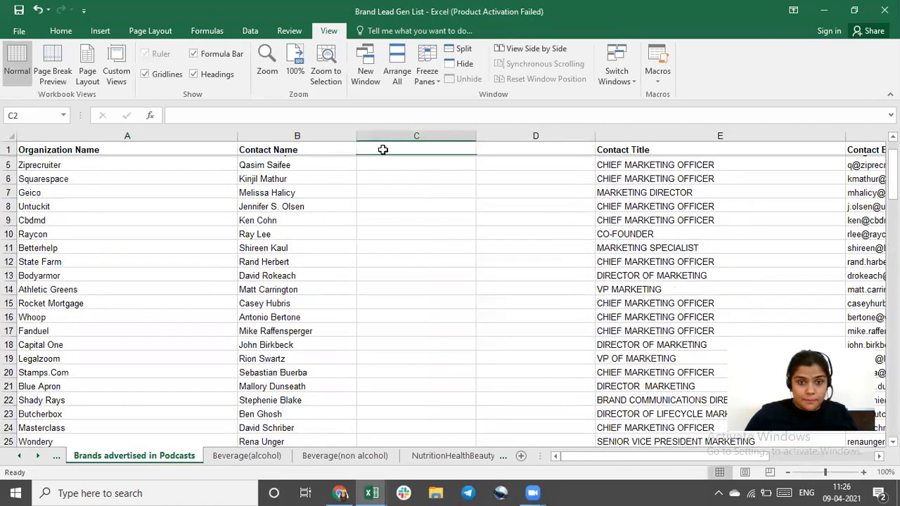
Copy the first and last name columns from the Book1 workbook and paste them into Brand Lead Gen List starting at C2
key("alt+Tab")
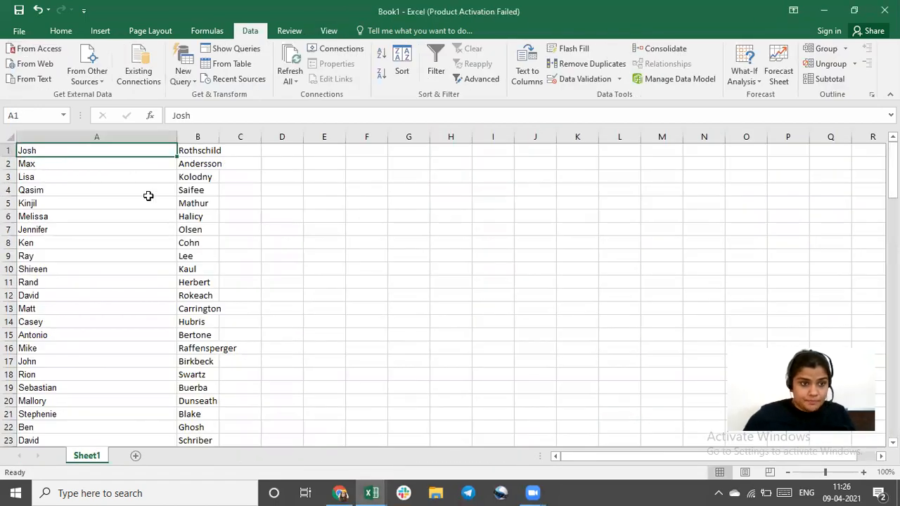
key("ctrl+shift+Down")
key("ctrl+shift+Right")
key("ctrl+c")
key("alt+Tab")
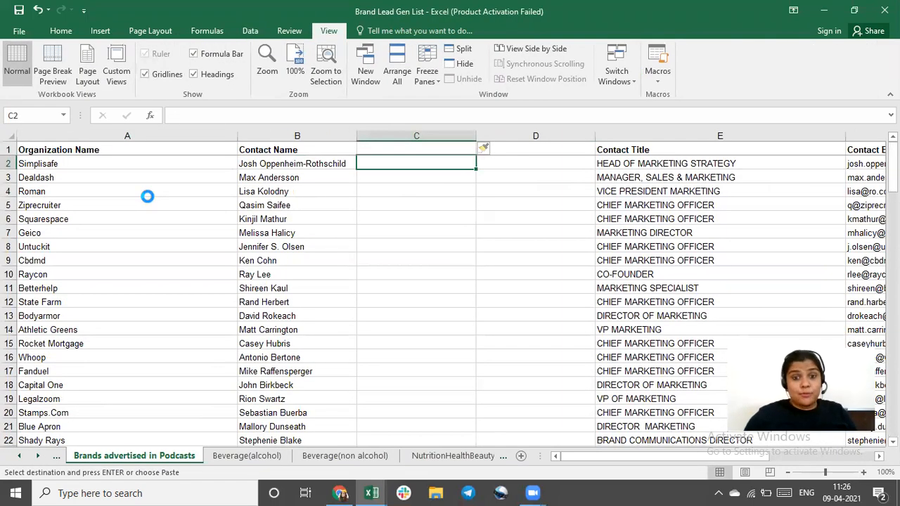
key("ctrl+v")
left_click(262, 133)
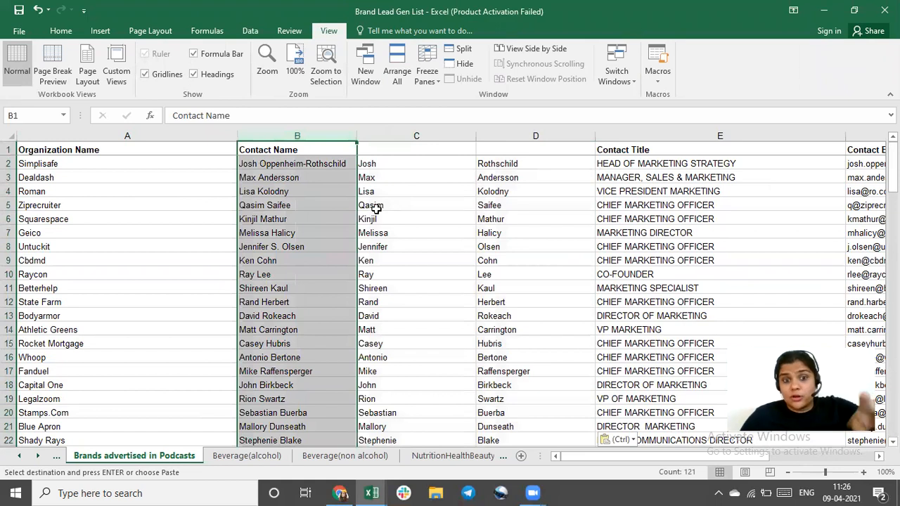
Undo the paste, try pasting the names starting at C1 instead, and undo that paste too
left_click(434, 194)
key("ctrl+z")
left_click(390, 145)
key("ctrl+v")
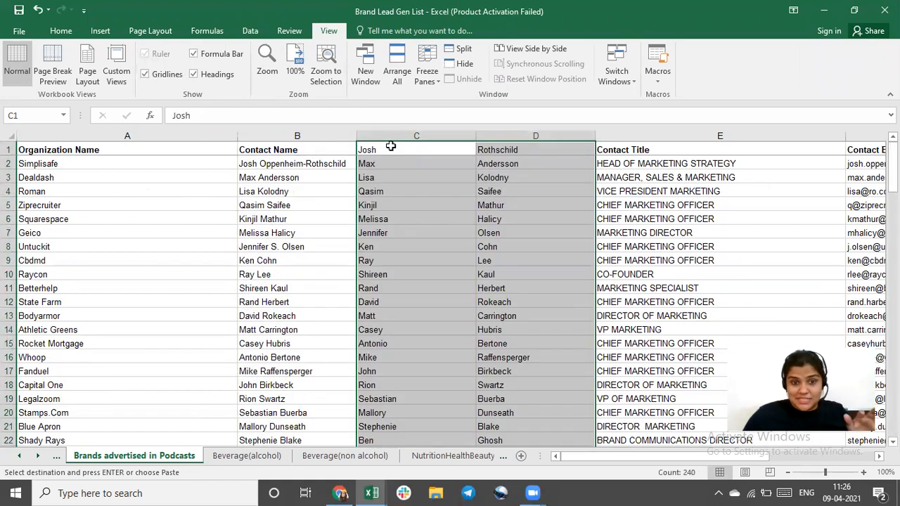
key("ctrl+z")
Paste the copied first and last names again into columns C and D, starting at C2
left_click(273, 167)
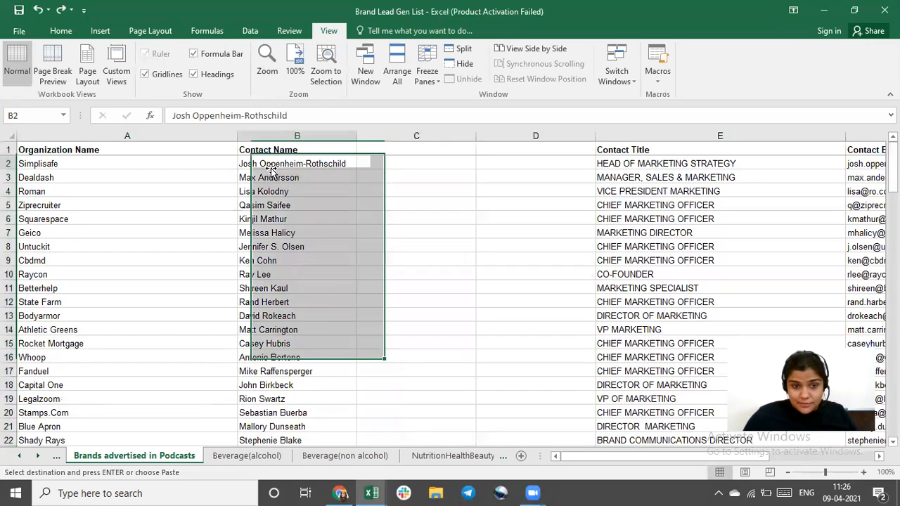
left_click(394, 168)
key("ctrl+v")
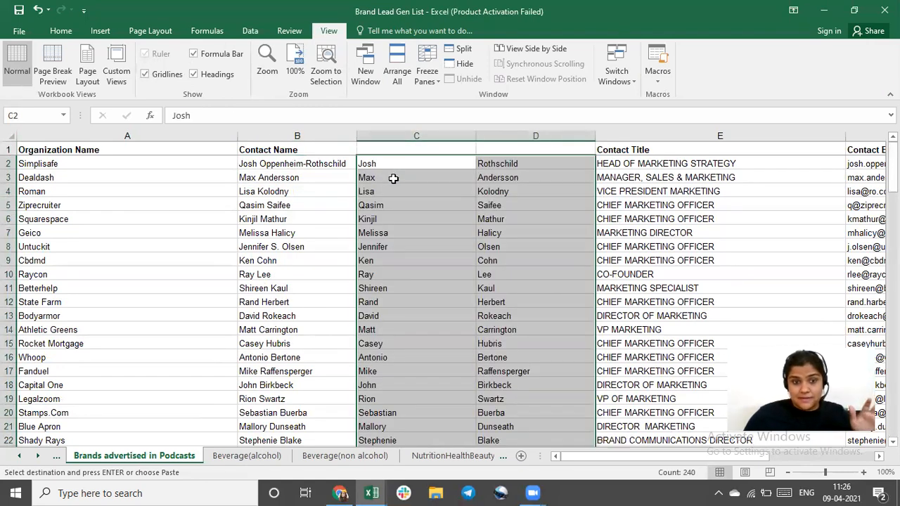
Compare the pasted first and last names with the original contact names in rows 60, 94 and 121
scroll(266, 368, "down", 15)
left_click(266, 344)
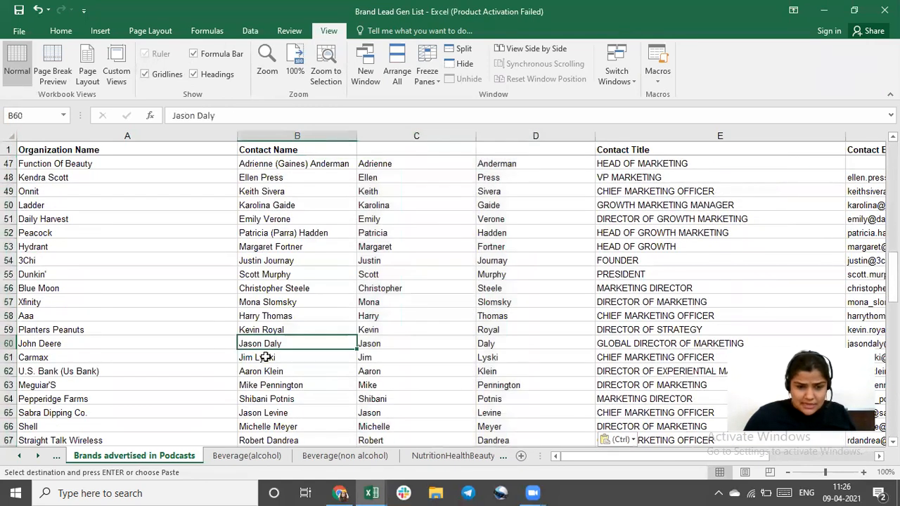
left_click(414, 348)
left_click_drag(414, 351, 492, 345)
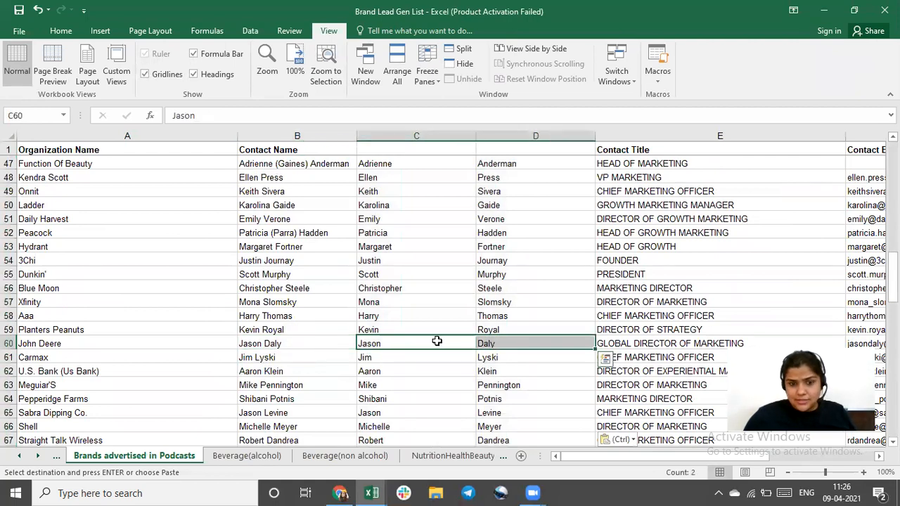
scroll(351, 345, "down", 11)
left_click(267, 359)
left_click(415, 360)
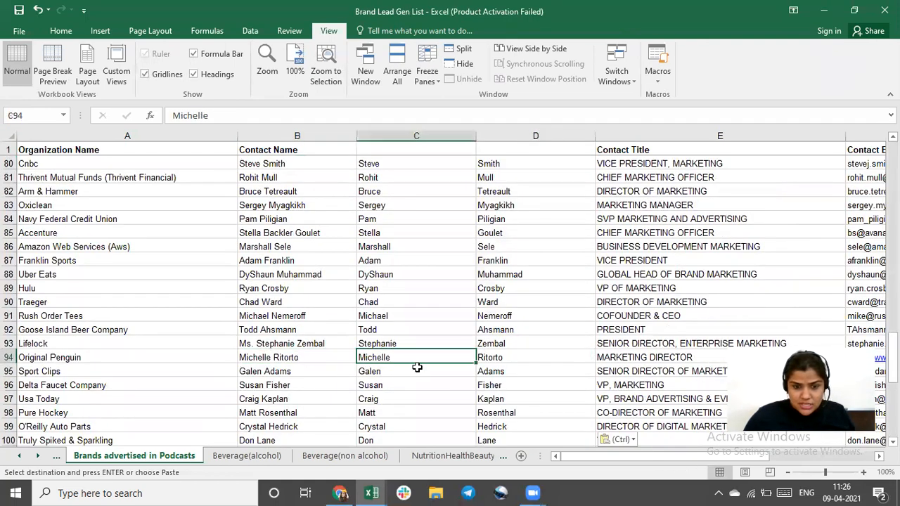
left_click(492, 358)
scroll(336, 333, "down", 5)
scroll(335, 334, "down", 10)
scroll(276, 352, "up", 4)
left_click(270, 276)
left_click(372, 275)
key("Right")
Delete the original Contact Name column
scroll(351, 296, "up", 20)
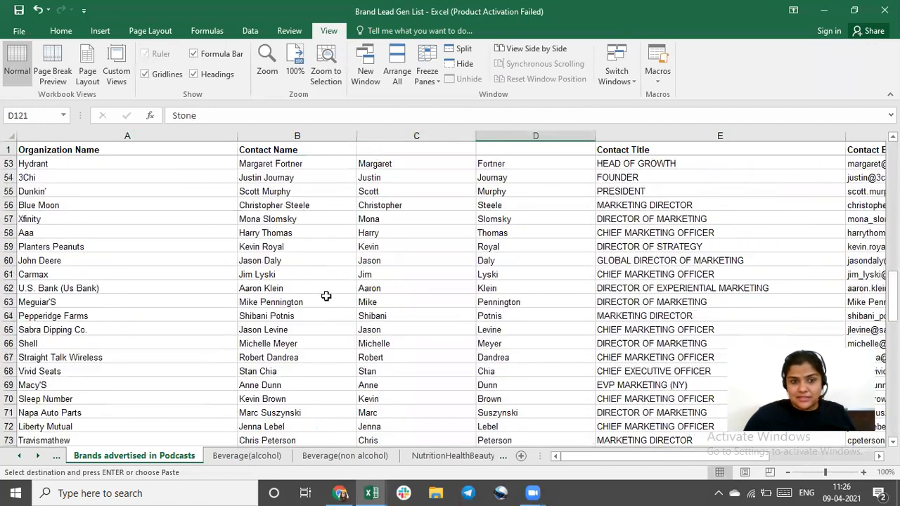
left_click(301, 137)
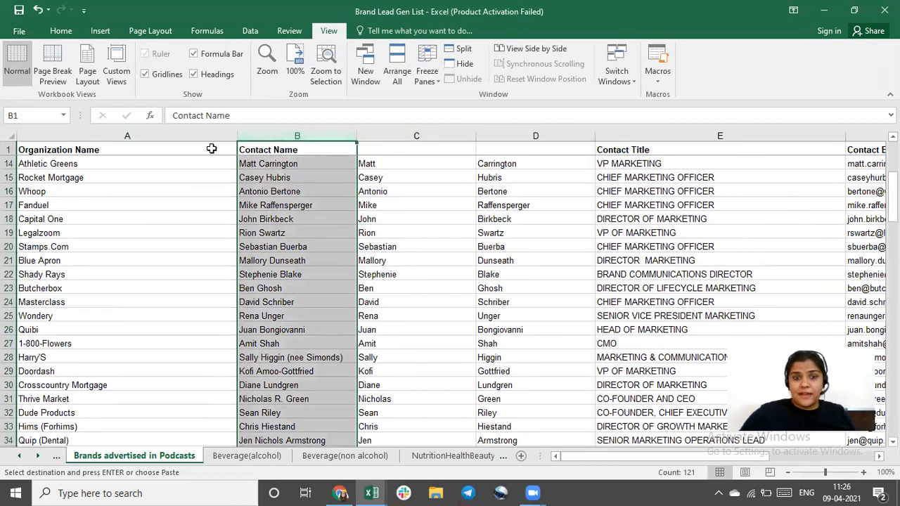
key("ctrl+minus")
Enter First Name and Last Name as the headers of columns B and C
left_click(277, 149)
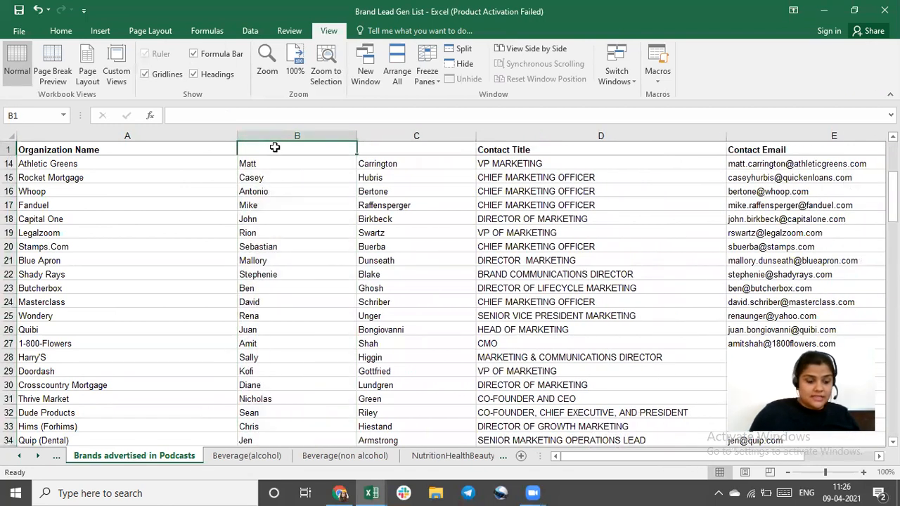
type("Fir")
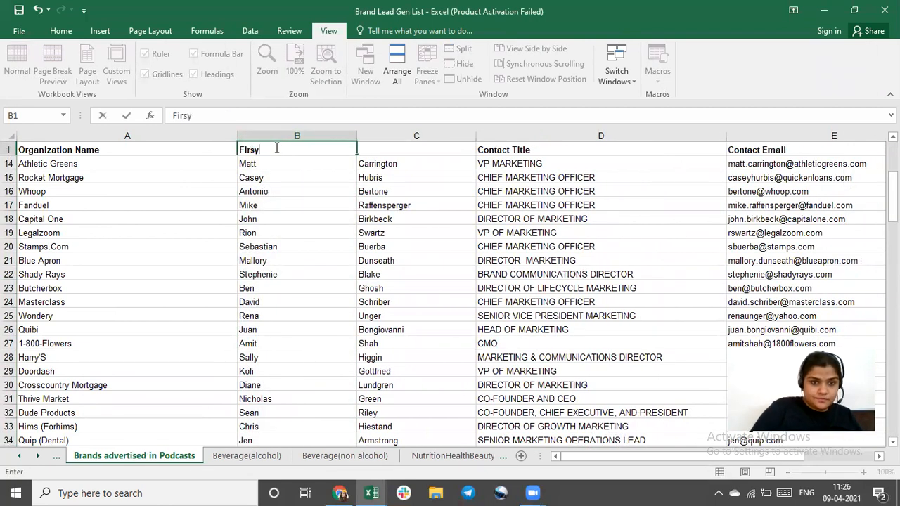
type("st name")
key("BackSpace")
key("BackSpace")
key("BackSpace")
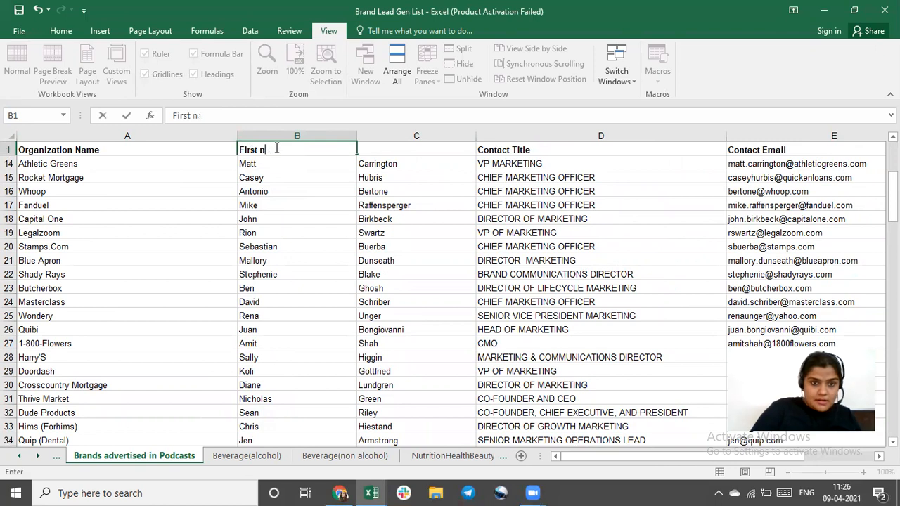
type("ame")
key("Tab")
type("Lasy Name")
left_click(316, 242)
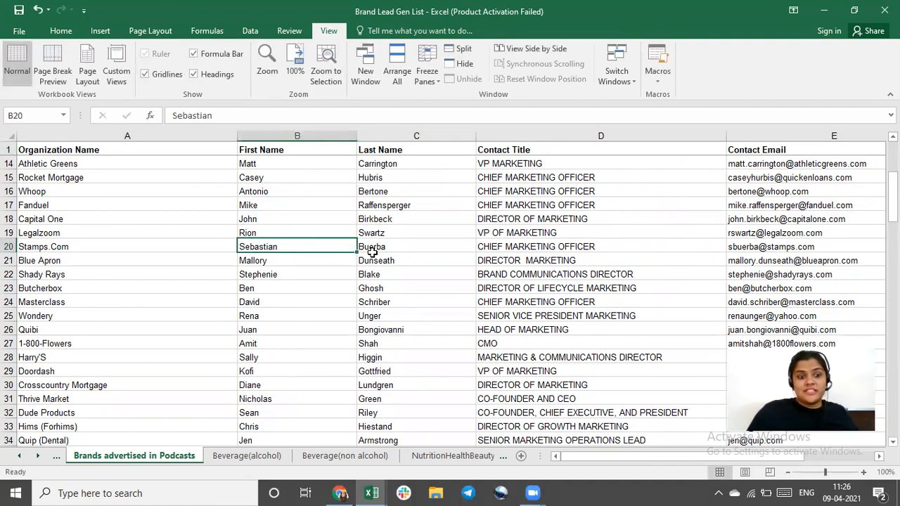
Examine the First Name and Last Name columns down to the end of the list and return to the beginning
scroll(368, 307, "down", 3)
scroll(368, 307, "up", 7)
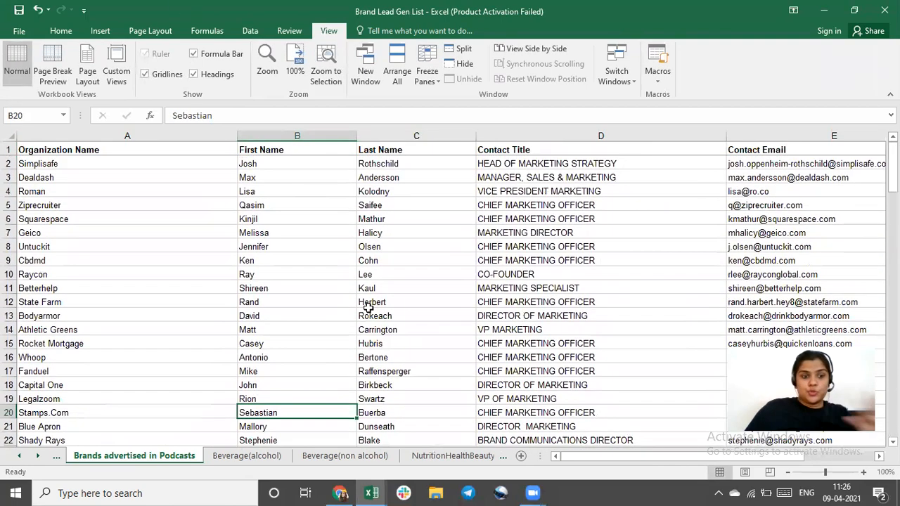
scroll(181, 270, "down", 7)
scroll(181, 270, "down", 10)
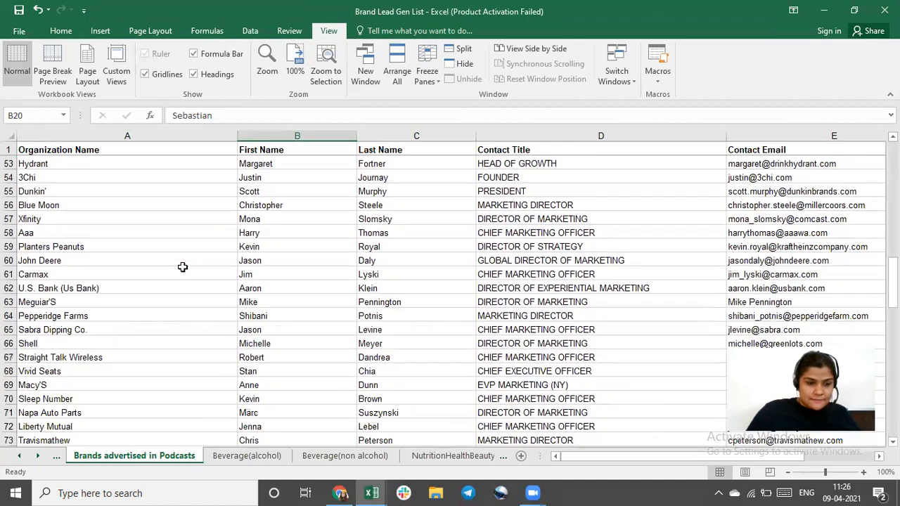
scroll(180, 266, "down", 13)
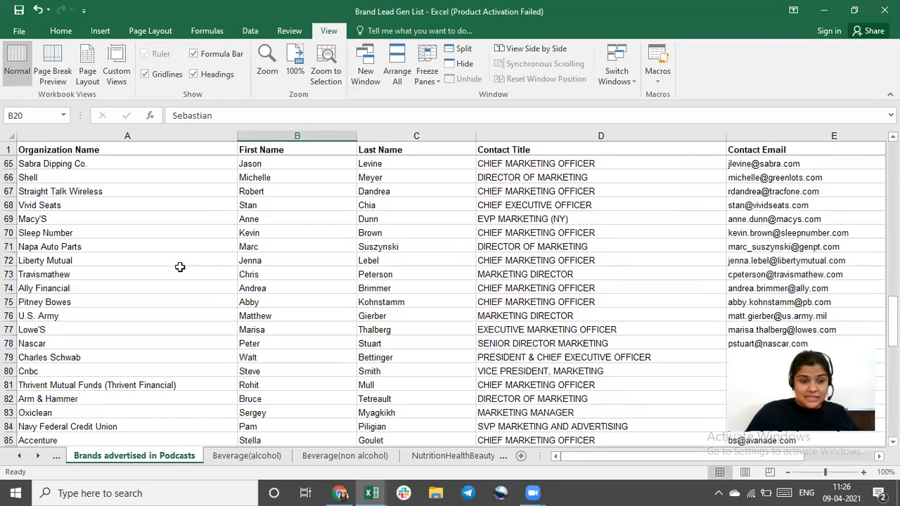
scroll(180, 265, "down", 5)
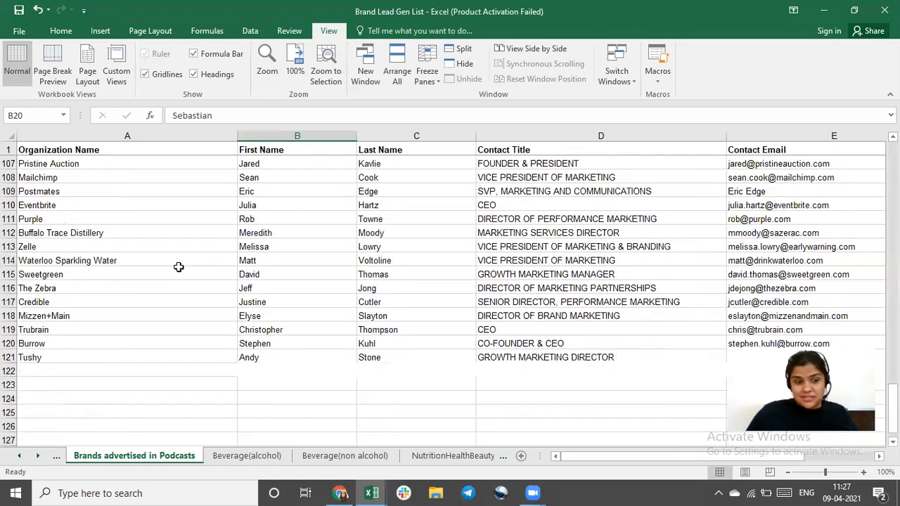
scroll(177, 268, "up", 20)
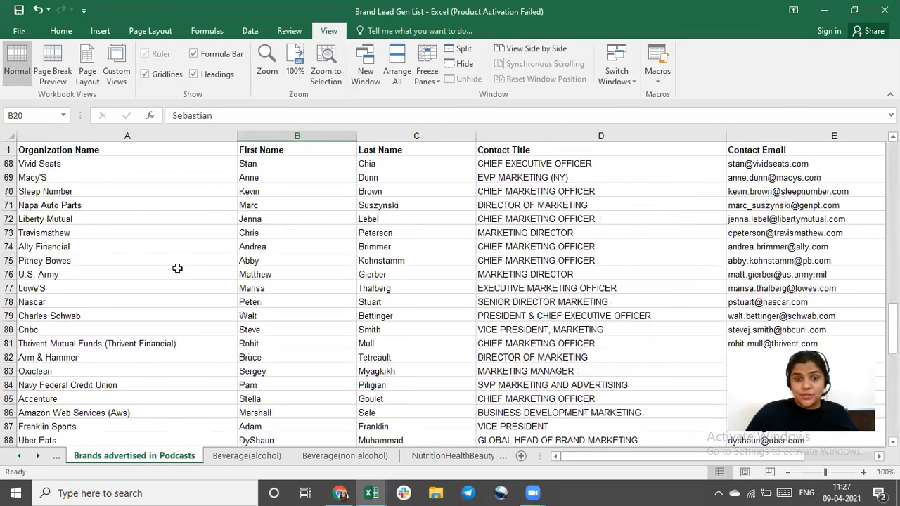
scroll(515, 189, "up", 4)
Insert a blank column between Contact Title and Contact Email
left_click(534, 149)
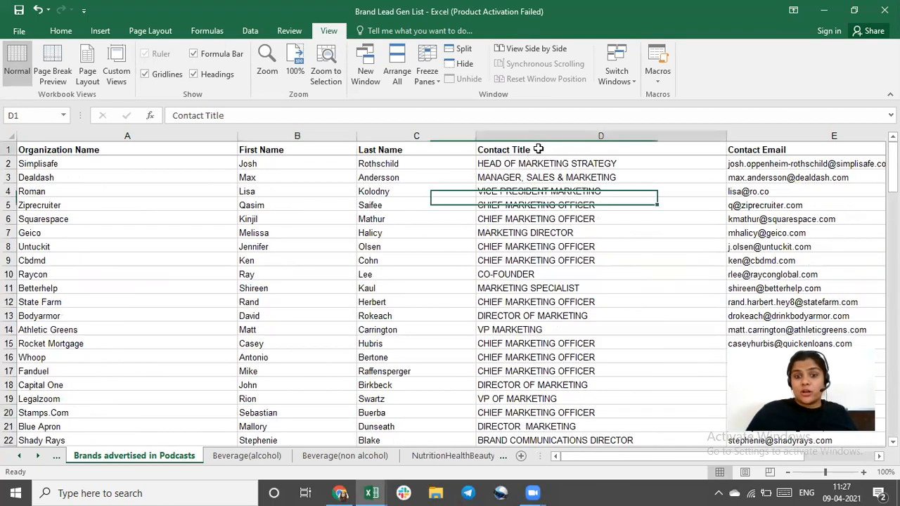
key("Down")
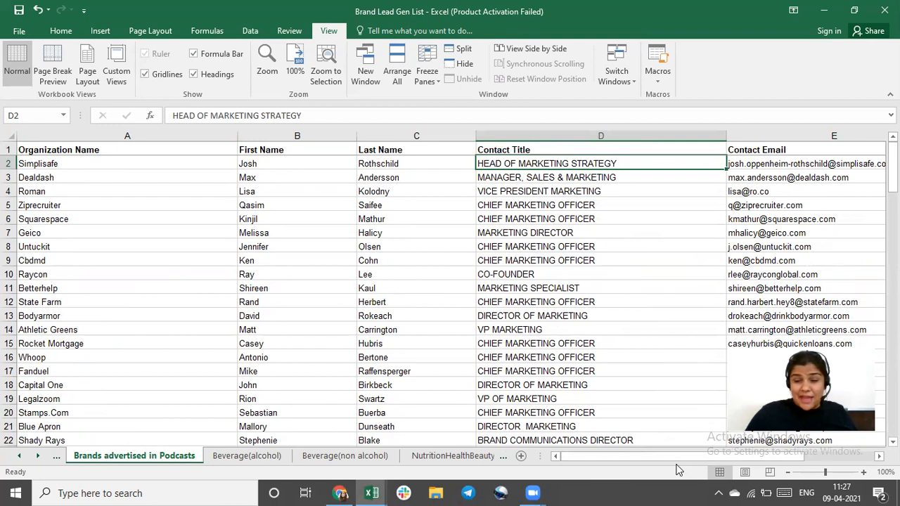
left_click_drag(660, 456, 673, 454)
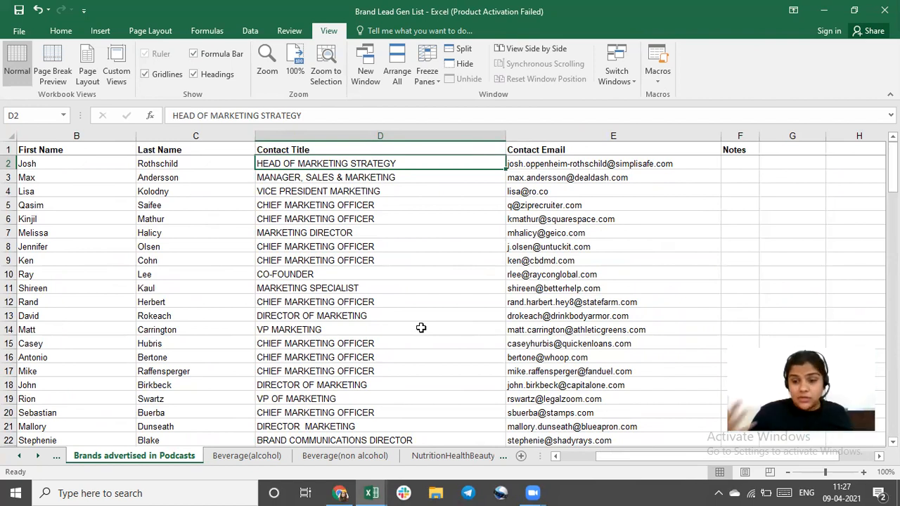
left_click(568, 131)
right_click(568, 130)
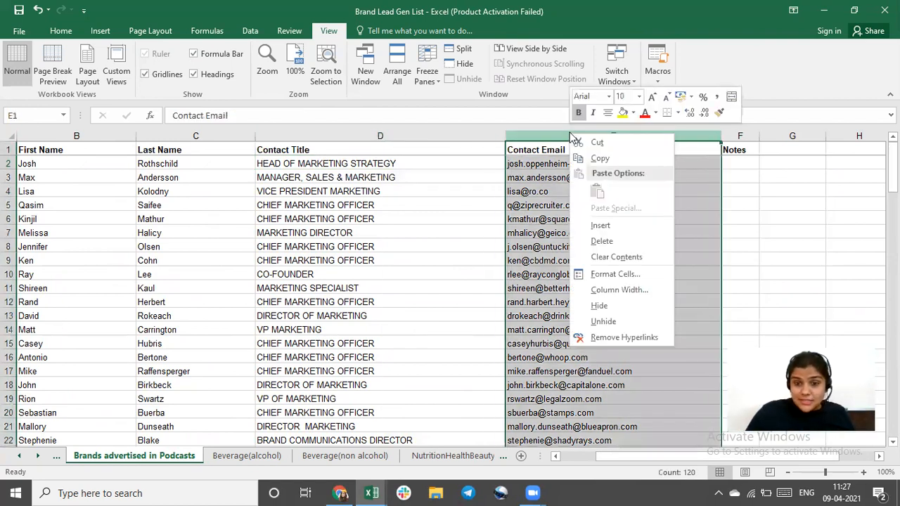
left_click(605, 226)
left_click(584, 185)
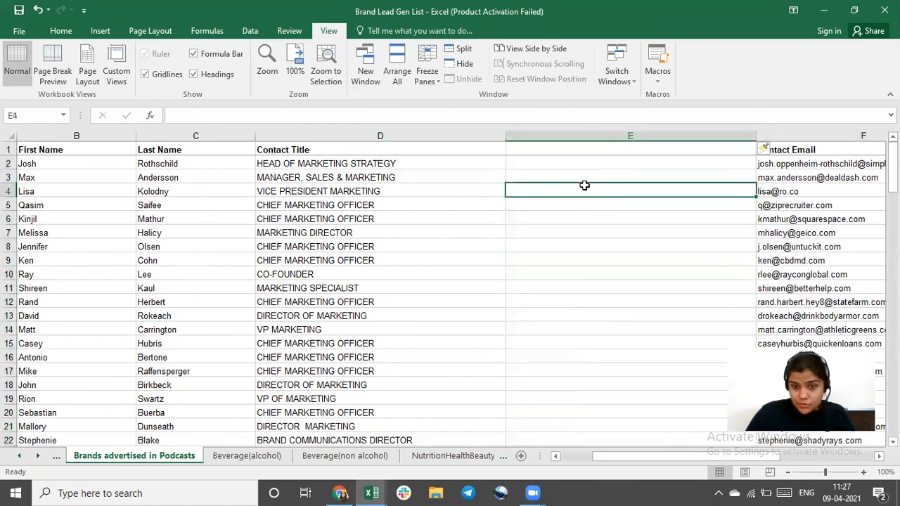
Try retyping the first contact title in E2 as Head Of, and clear the cell
left_click(588, 165)
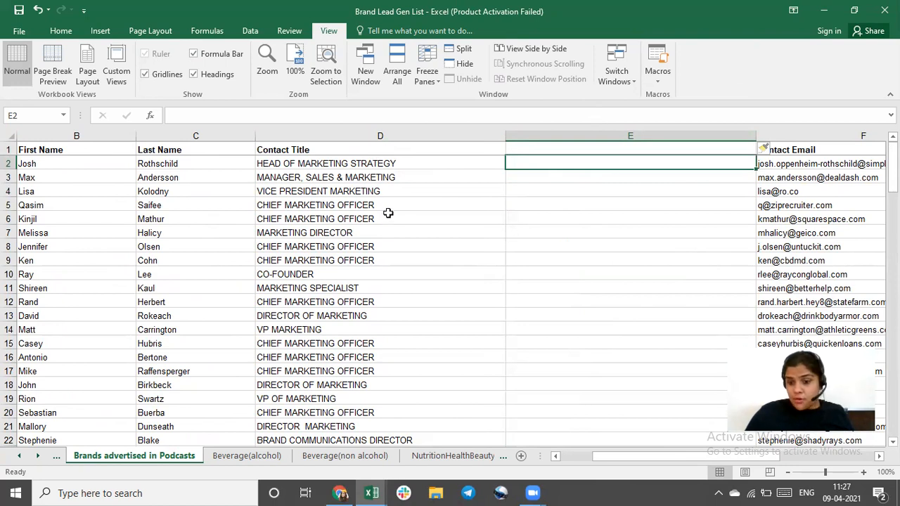
left_click(338, 162)
left_click(532, 167)
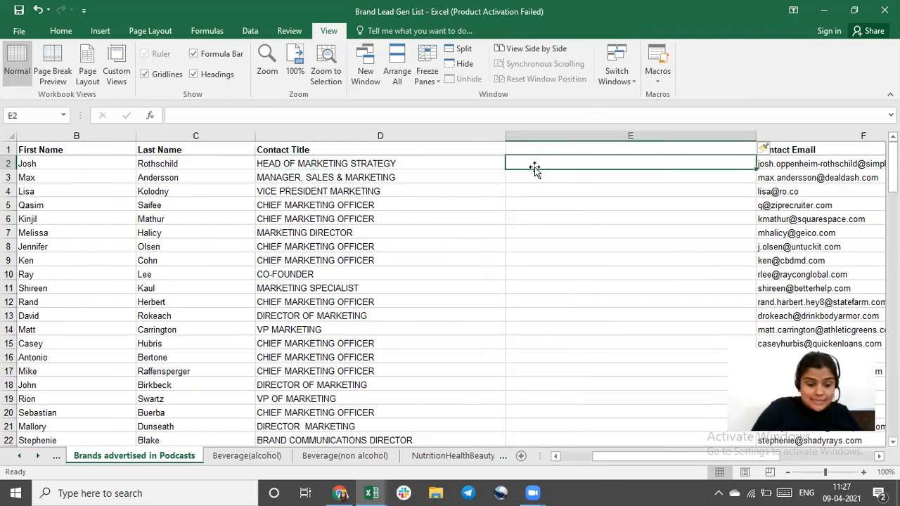
type("HeA D")
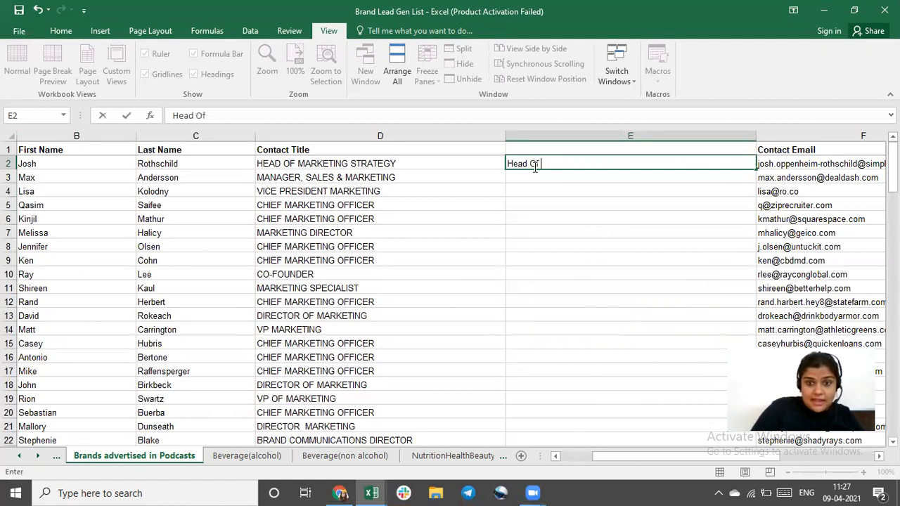
type("Of")
key("Return")
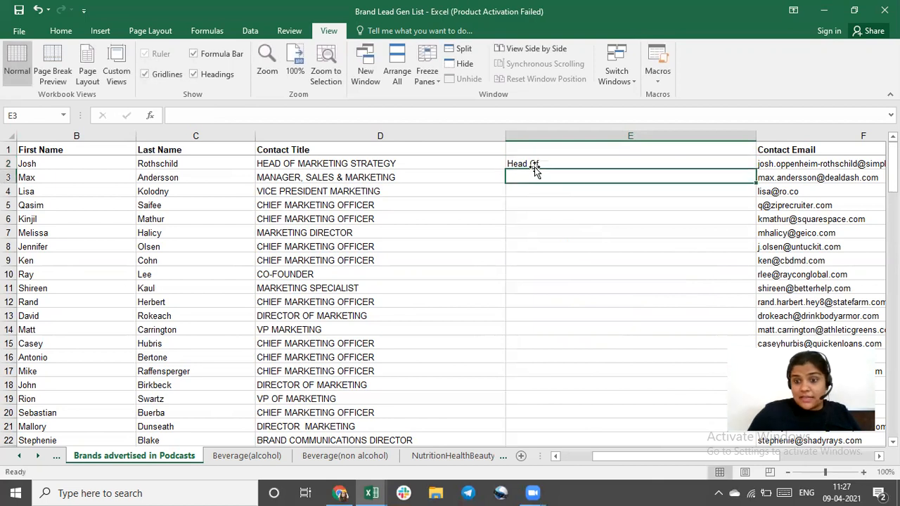
left_click(535, 163)
key("Delete")
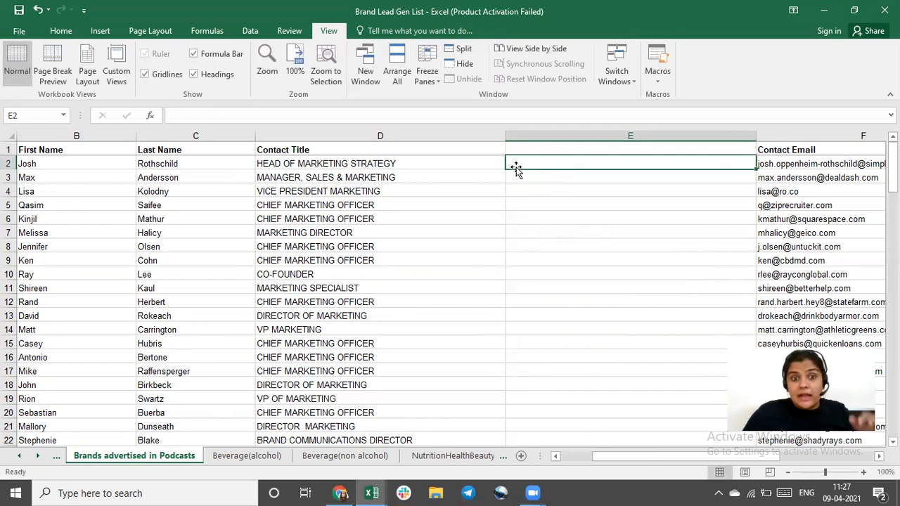
Enter the formula =PROPER(D2) in E2 to convert the first contact title to proper case
left_click_drag(365, 154, 388, 154)
left_click(412, 158)
key("Right")
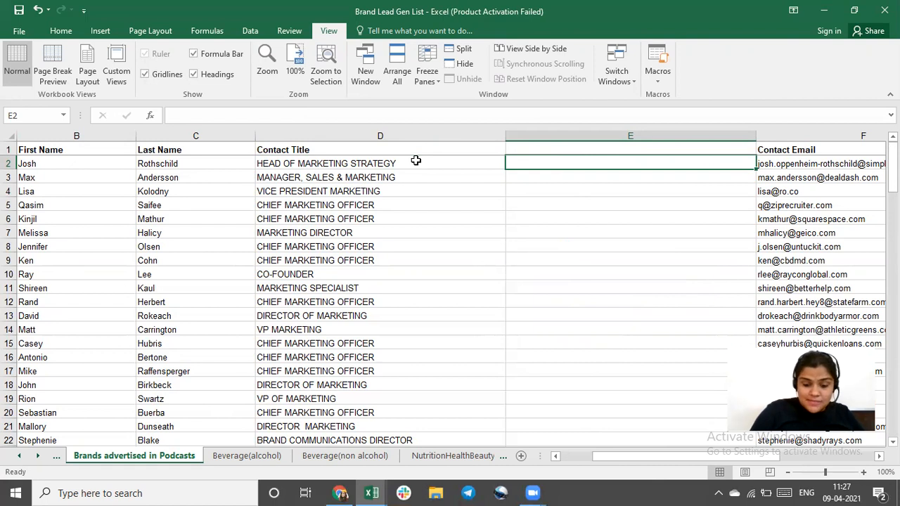
type("=")
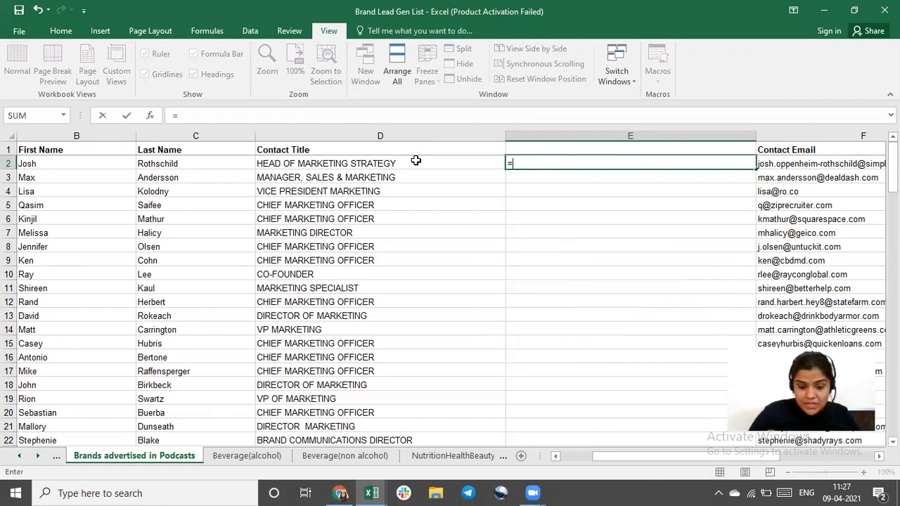
type("prop")
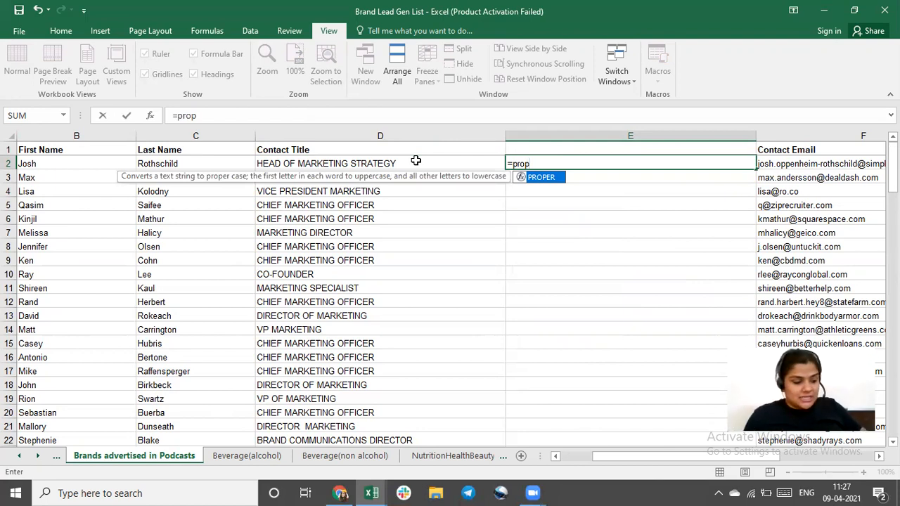
key("Tab")
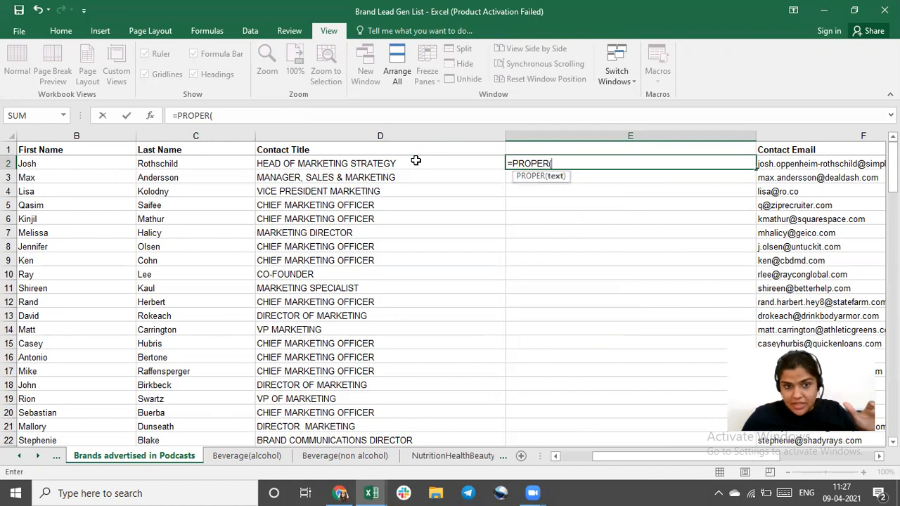
left_click(416, 161)
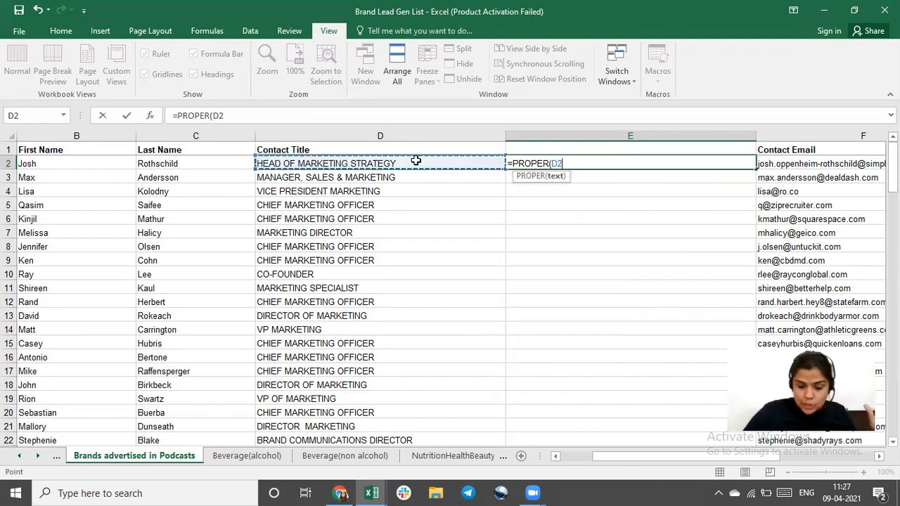
type(")")
key("Return")
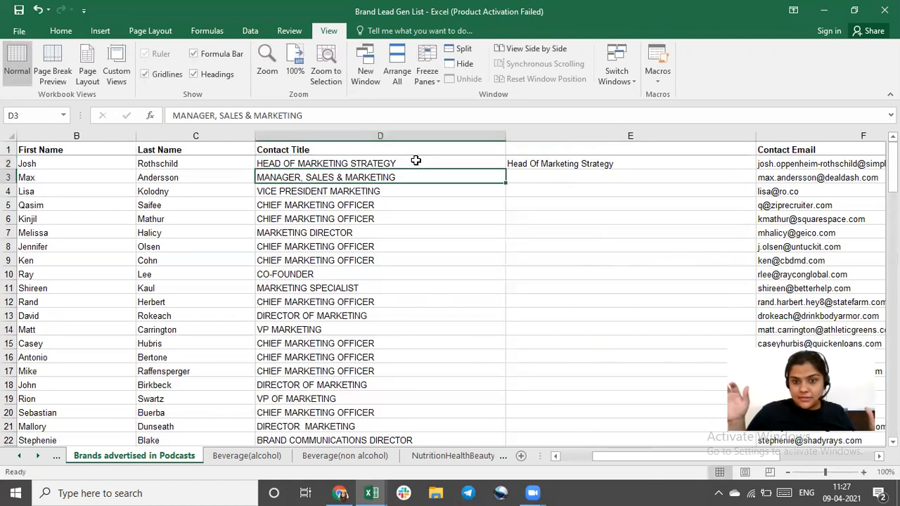
Fill the PROPER formula from E2 down column E to the last contact in row 121
left_click(583, 165)
left_click(412, 163)
left_click(610, 163)
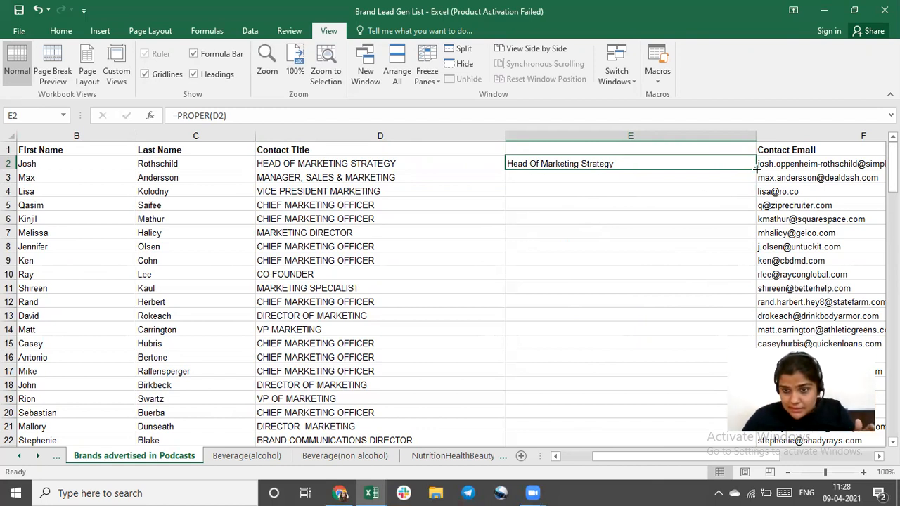
left_click_drag(754, 167, 680, 337)
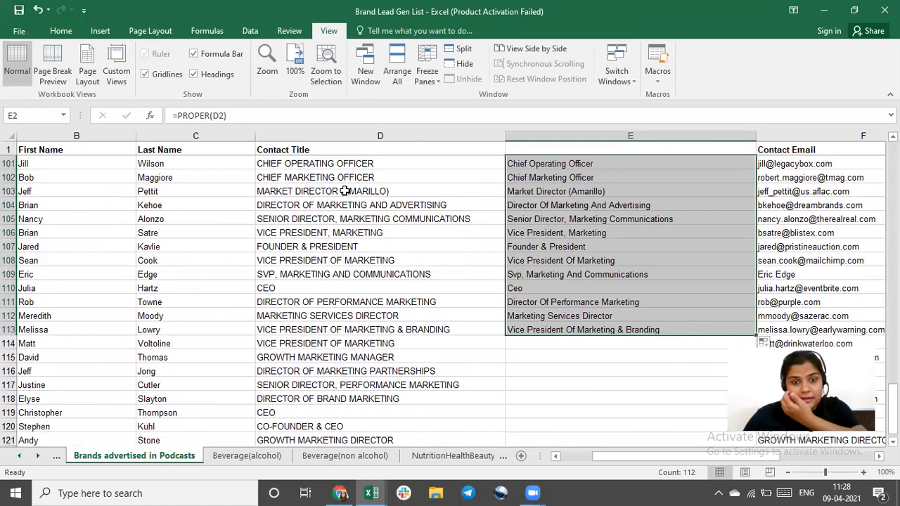
scroll(581, 318, "down", 2)
left_click(577, 285)
left_click_drag(578, 248, 589, 358)
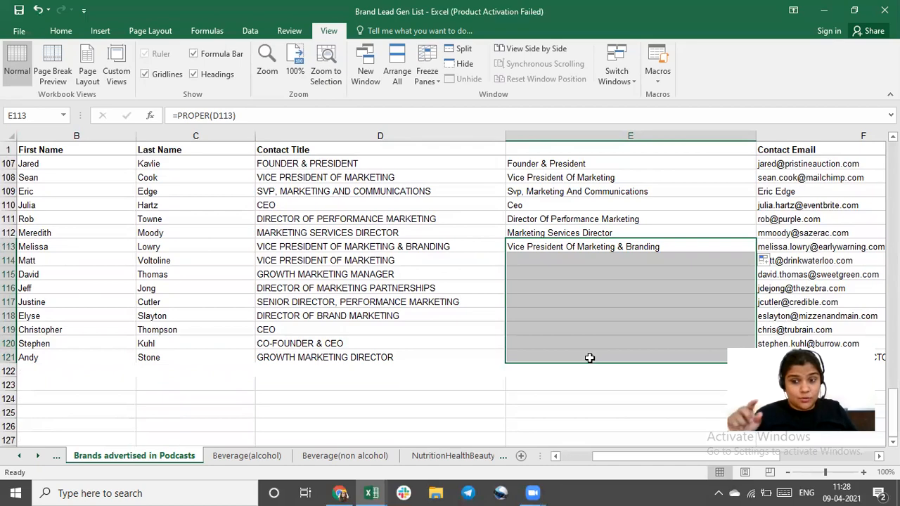
key("ctrl+d")
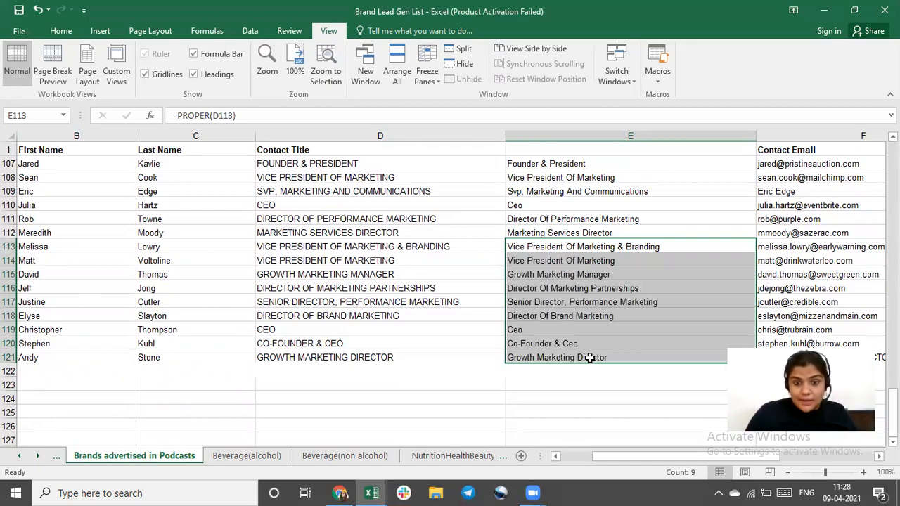
Replace the converted title in E119 with the original CEO text copied from D119
scroll(589, 358, "up", 20)
scroll(573, 301, "down", 12)
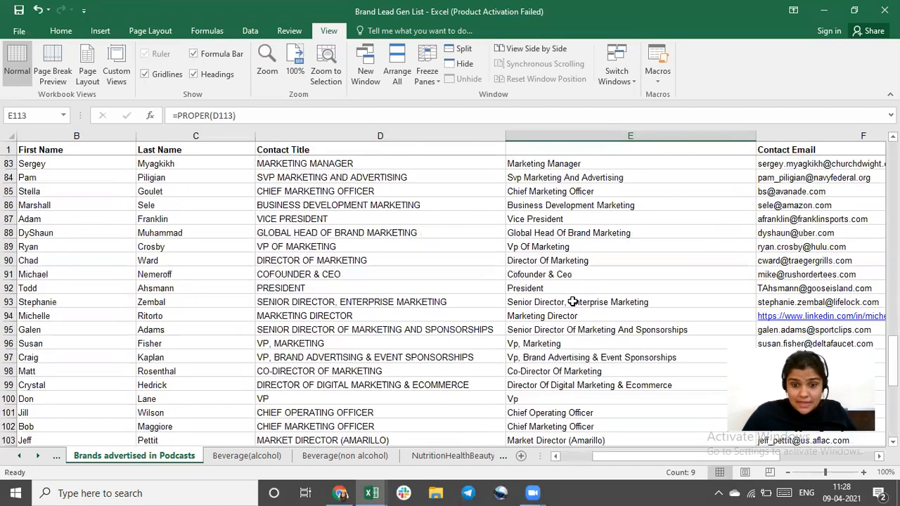
scroll(573, 302, "down", 9)
scroll(573, 301, "up", 1)
left_click(485, 331)
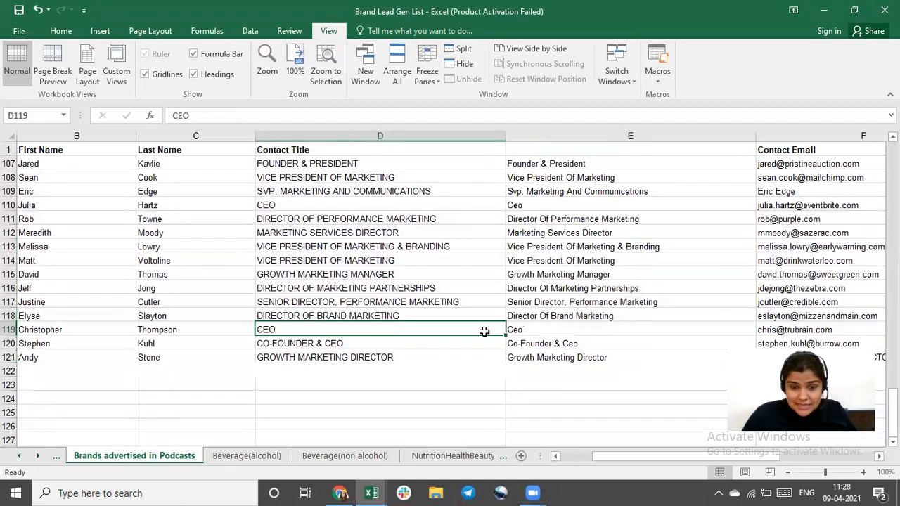
left_click(550, 330)
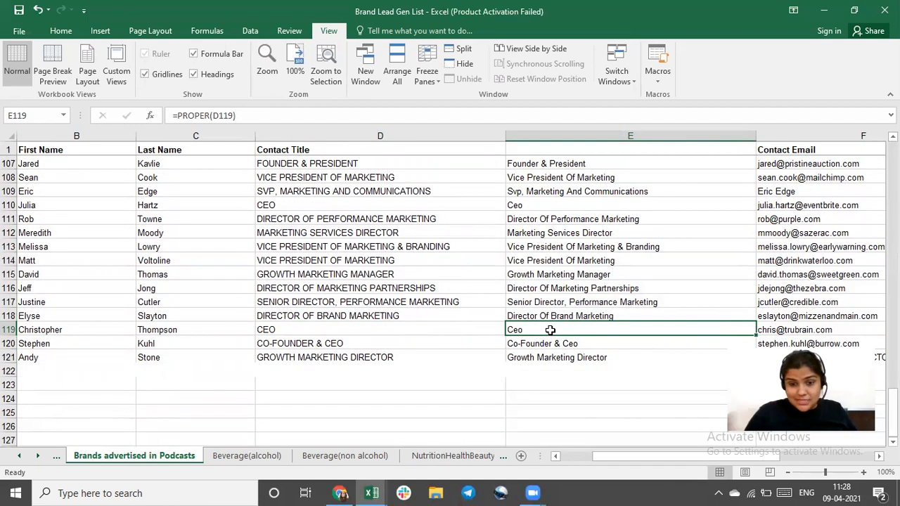
left_click(440, 332)
key("ctrl+c")
key("Right")
key("ctrl+v")
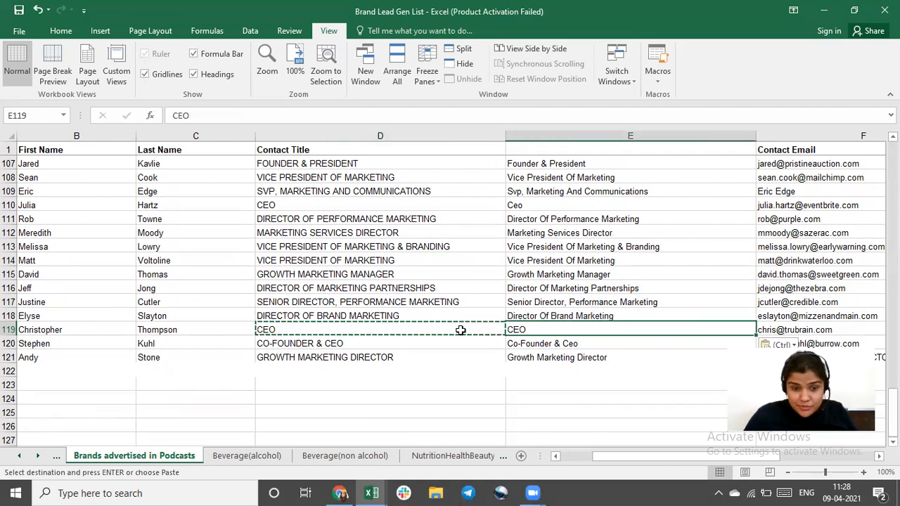
left_click(399, 351)
left_click(539, 333)
double_click(539, 334)
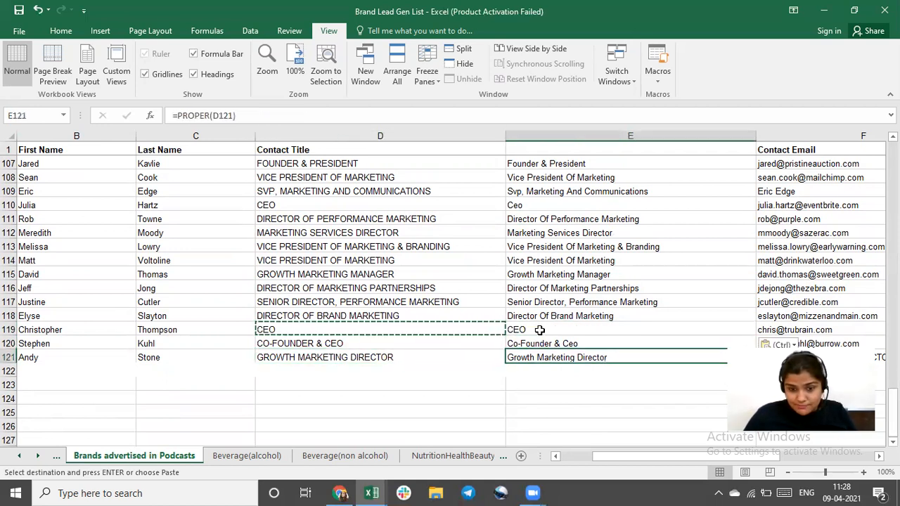
double_click(539, 329)
left_click_drag(539, 329, 472, 330)
left_click(588, 353)
Examine the converted titles in column E against the originals, including the formula in E120, and return to E2
key("ctrl+Up")
scroll(575, 347, "down", 20)
scroll(575, 357, "down", 15)
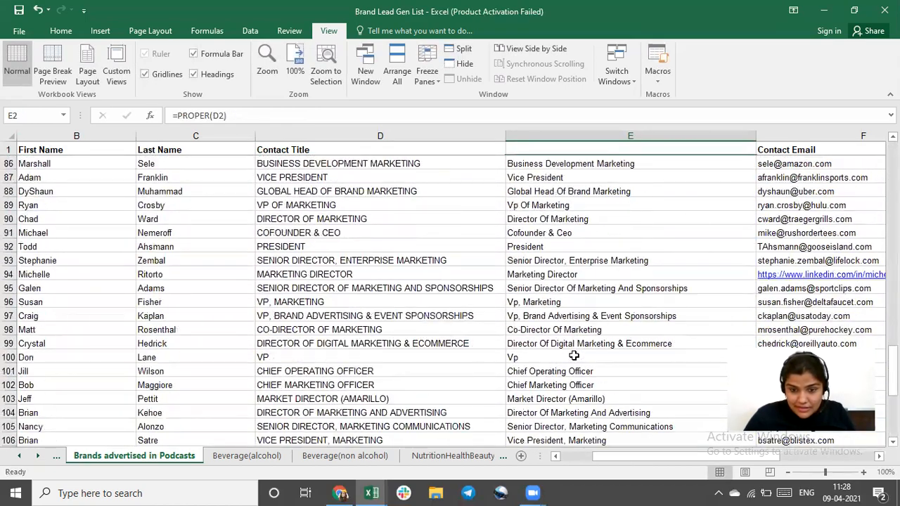
double_click(577, 302)
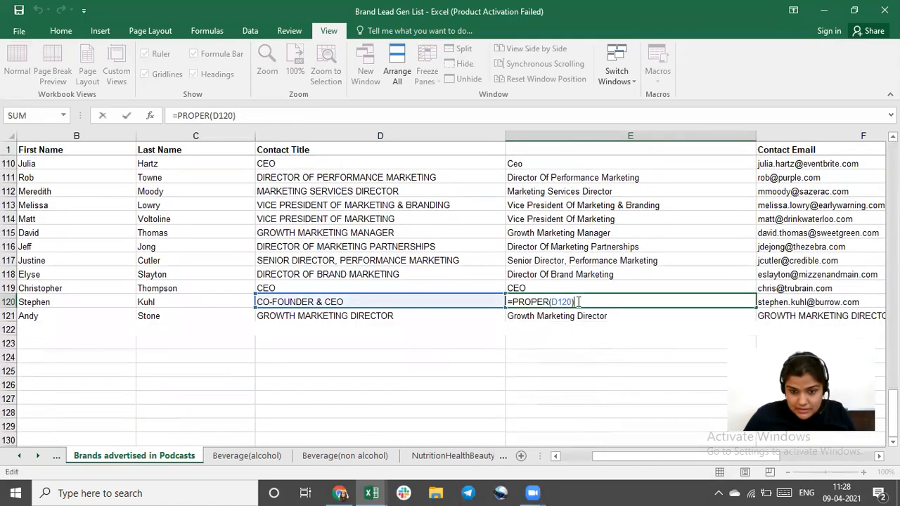
key("Escape")
left_click(401, 304)
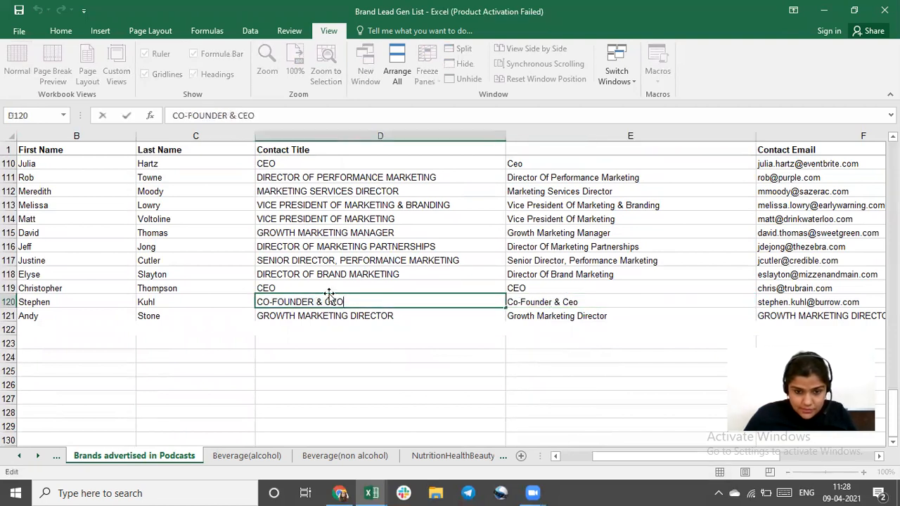
left_click(578, 302)
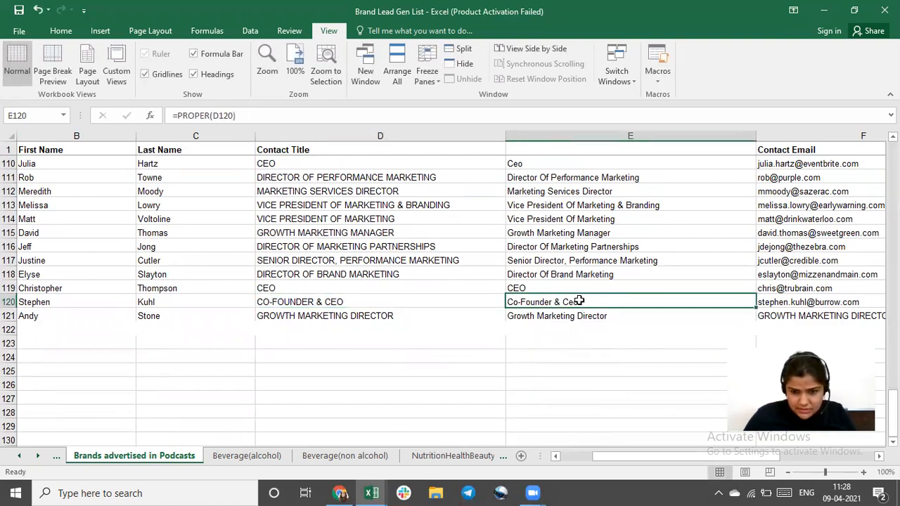
scroll(595, 316, "up", 17)
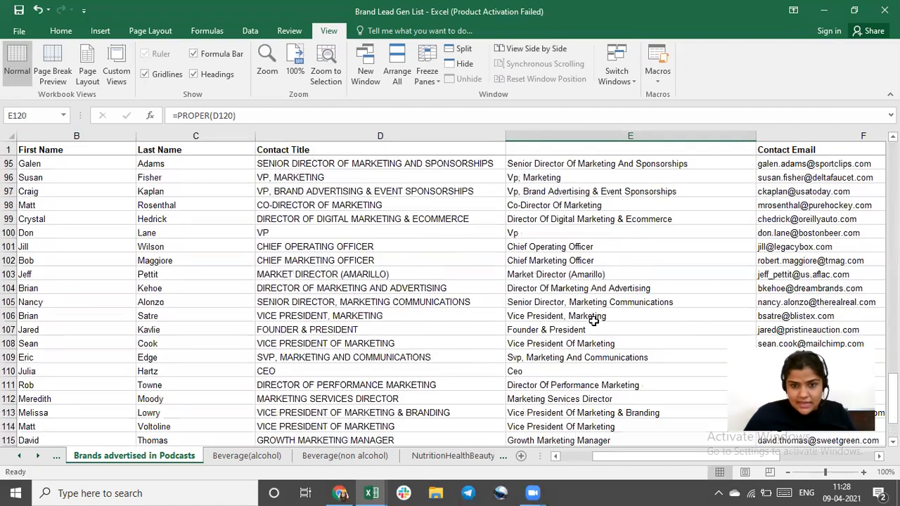
scroll(644, 241, "up", 19)
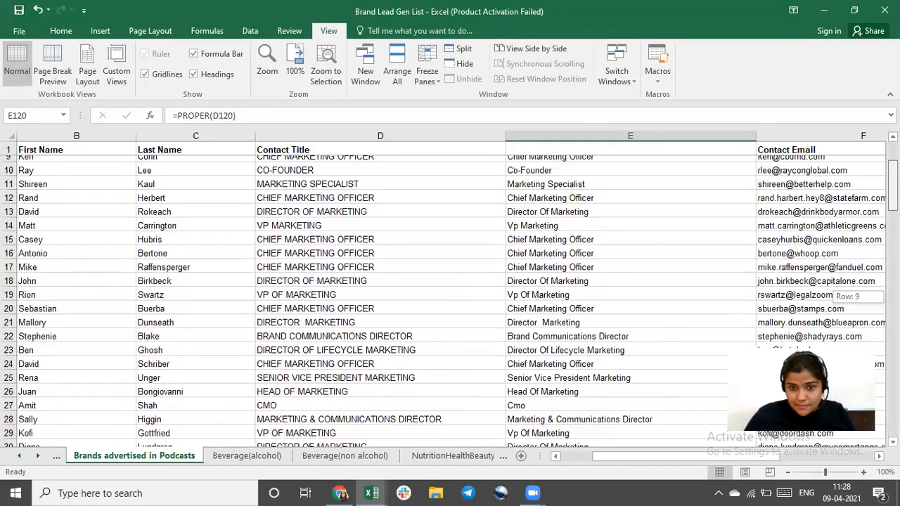
scroll(568, 204, "down", 1)
scroll(573, 155, "up", 1)
left_click(571, 148)
key("Down")
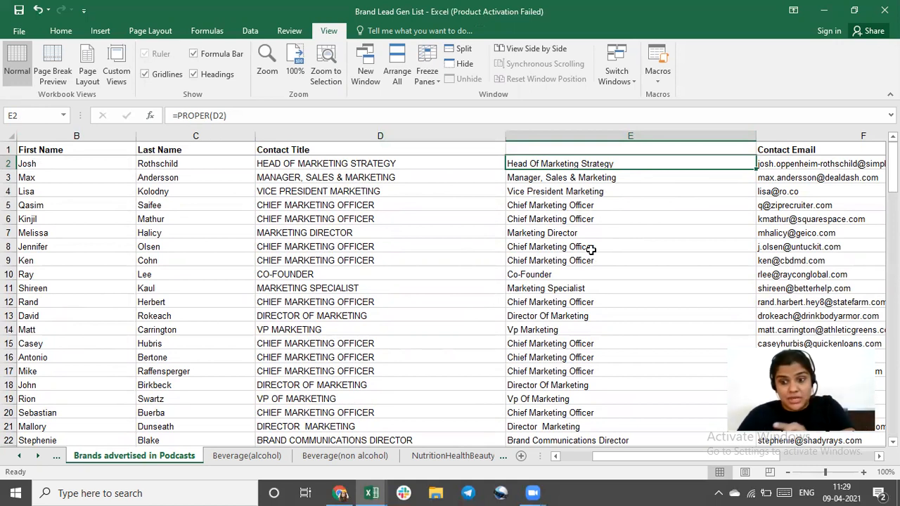
Try deleting the original Contact Title column D, and undo the deletion
left_click(376, 133)
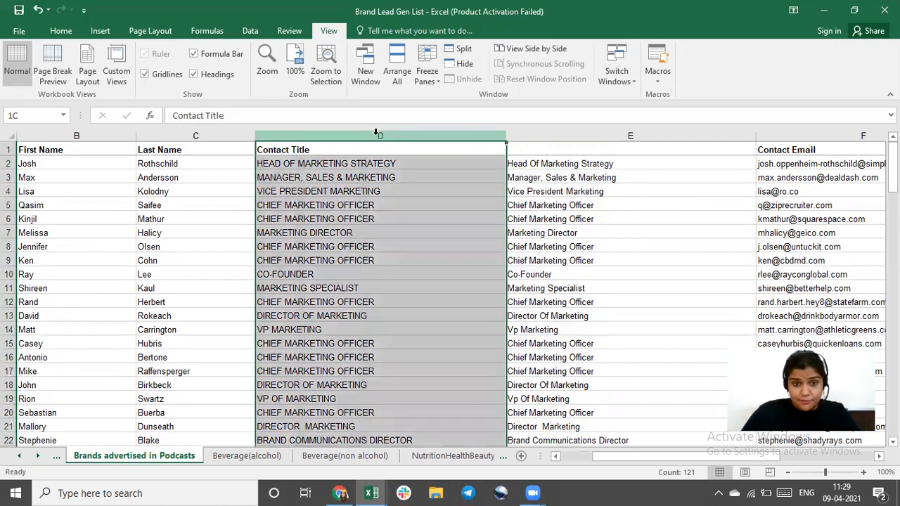
key("ctrl+minus")
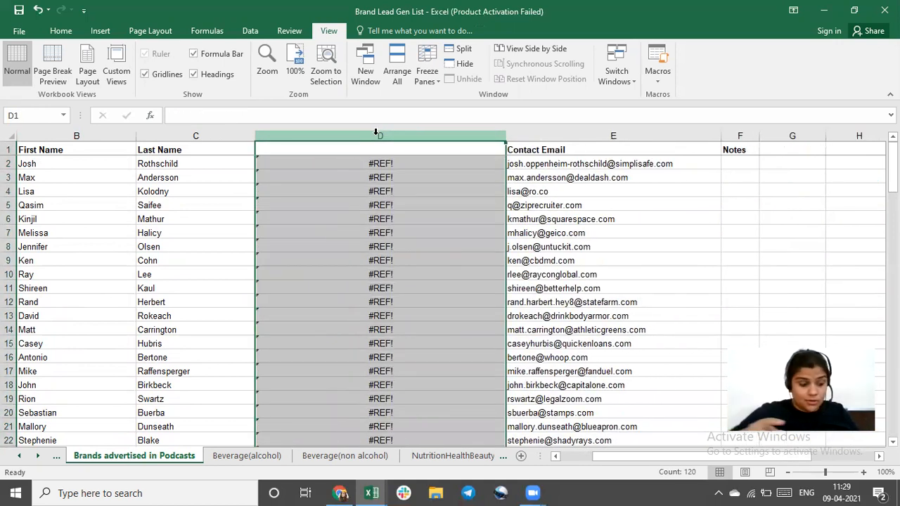
key("ctrl+z")
left_click(573, 165)
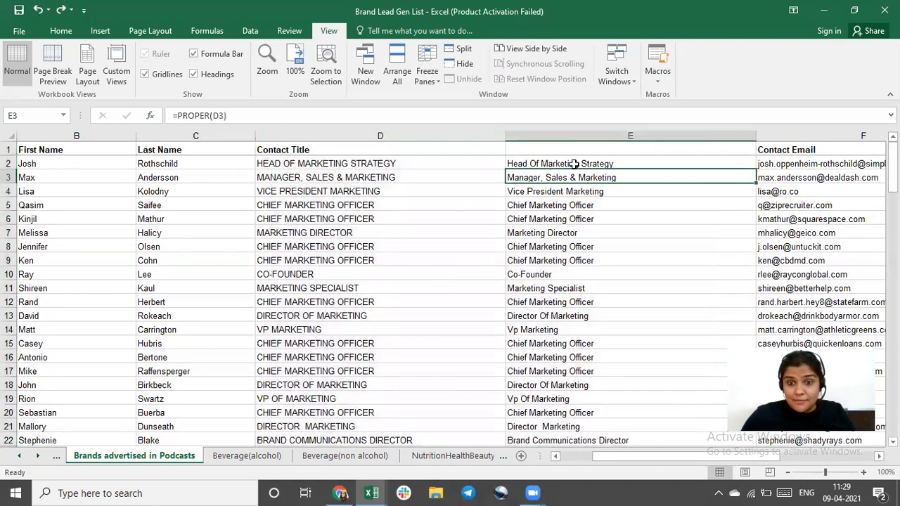
left_click_drag(402, 173, 405, 159)
left_click(406, 158)
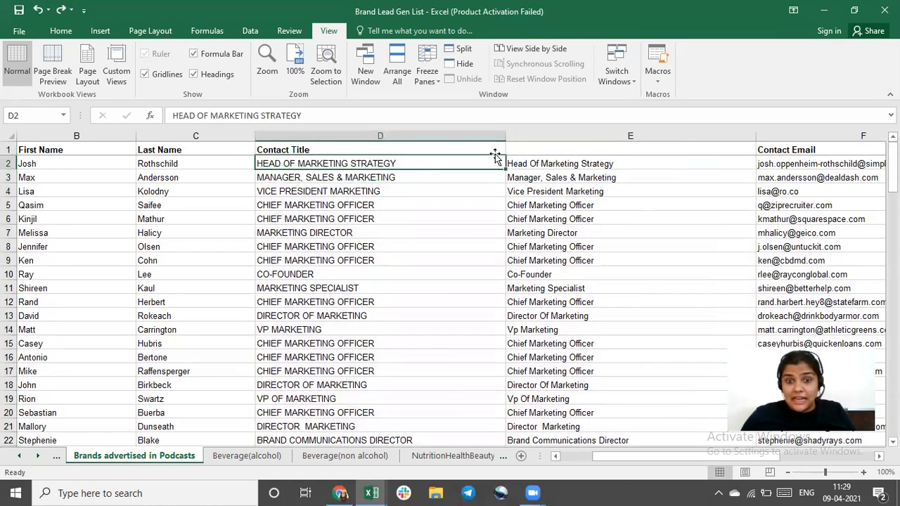
Copy the converted titles in E2:E121 and paste them over themselves as values only, replacing the formulas
left_click(565, 162)
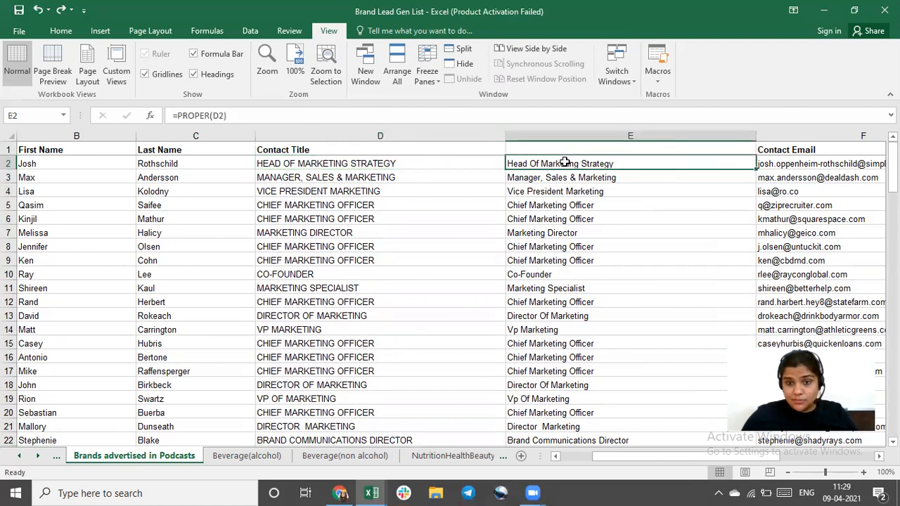
key("ctrl+shift+Down")
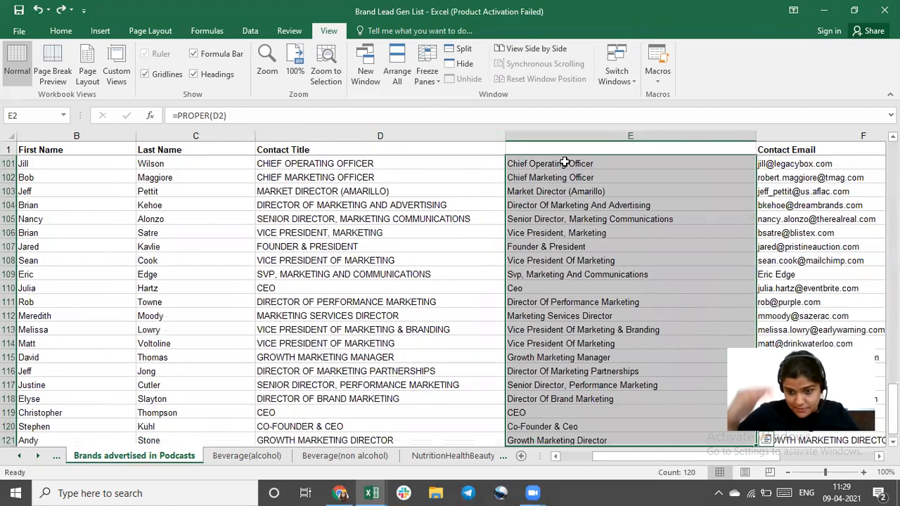
scroll(578, 184, "down", 2)
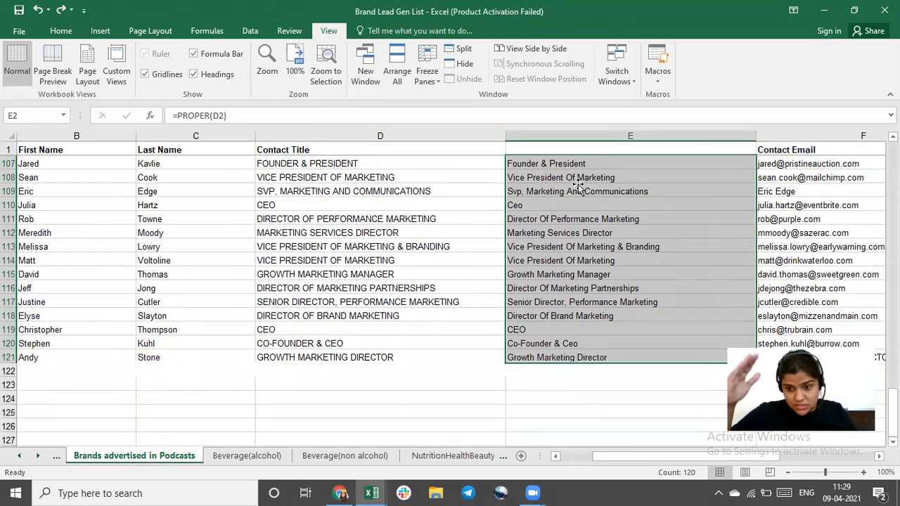
key("ctrl+c")
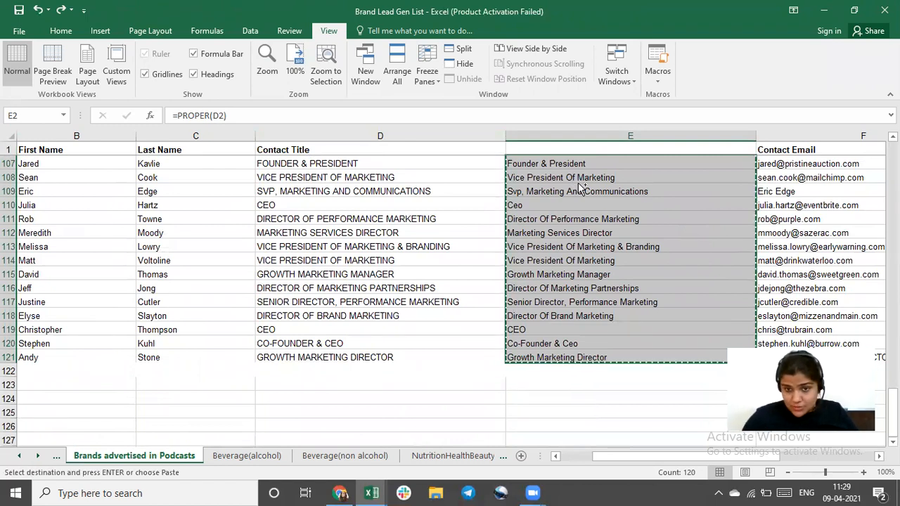
key("Up")
key("Down")
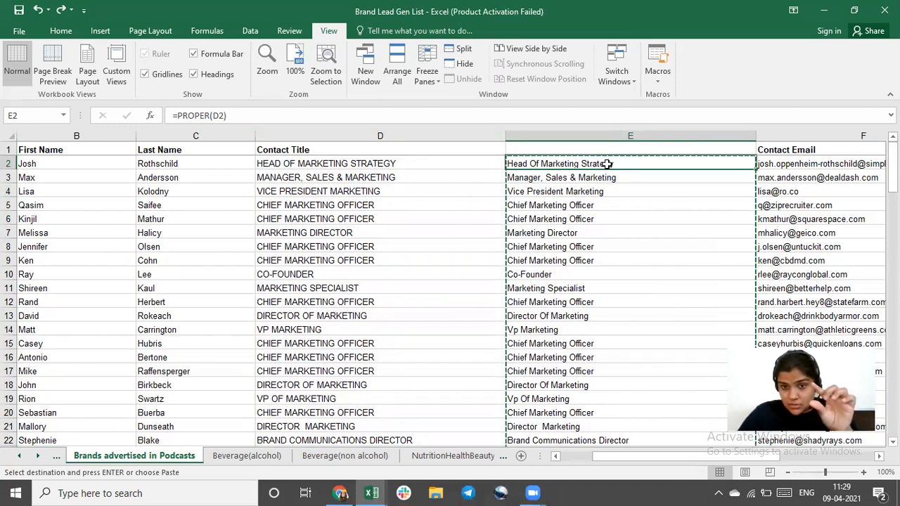
left_click(21, 33)
key("Escape")
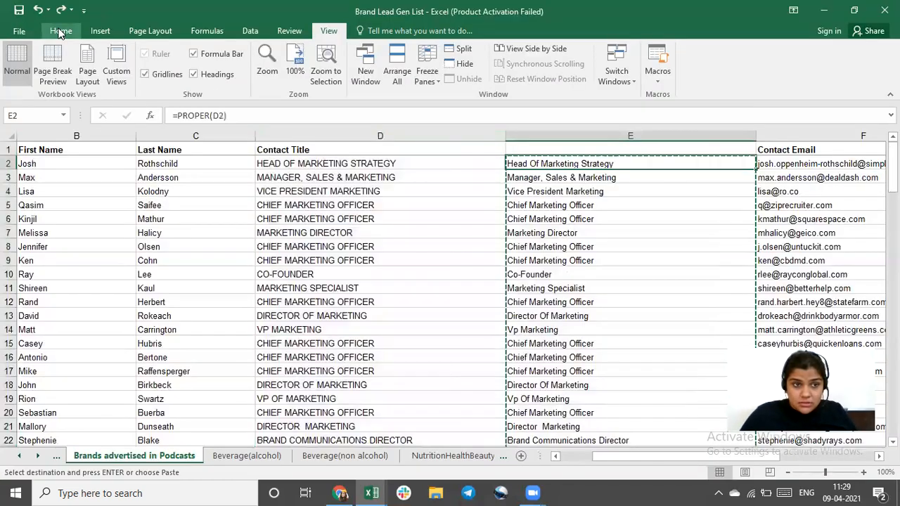
left_click(51, 32)
left_click(17, 81)
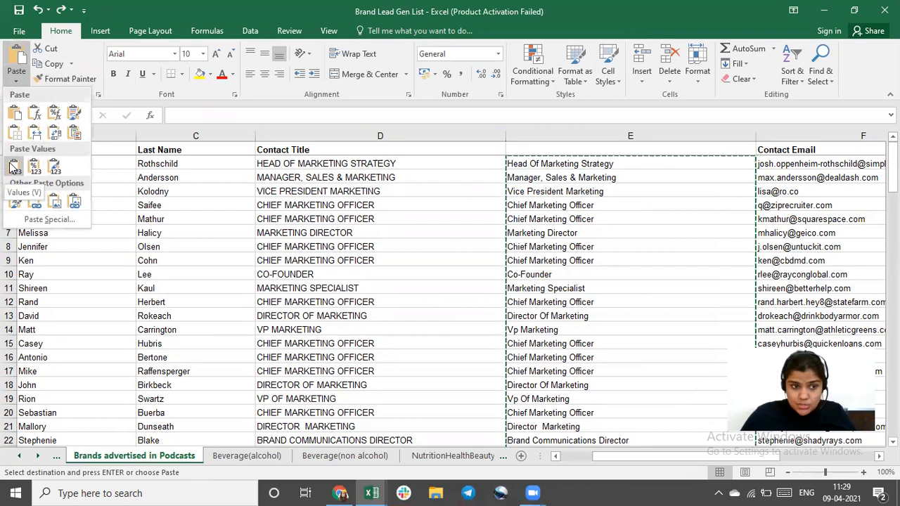
left_click(13, 166)
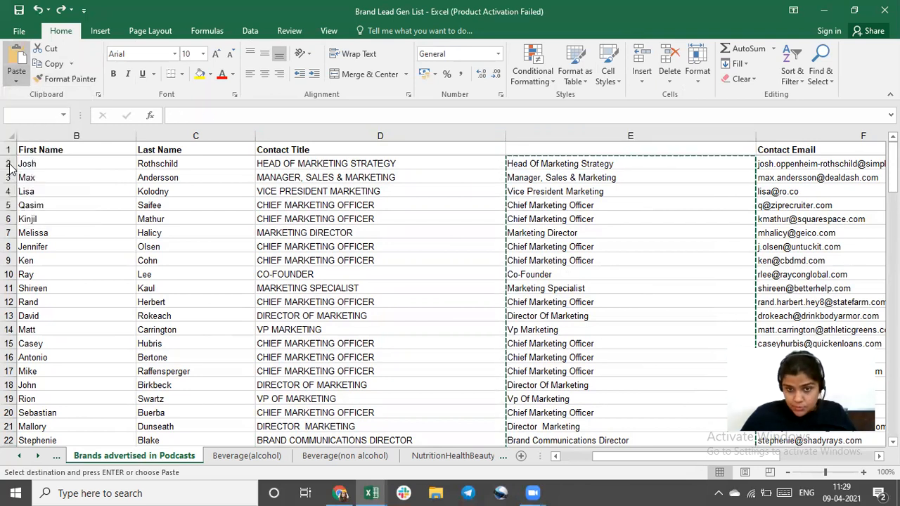
left_click(530, 165)
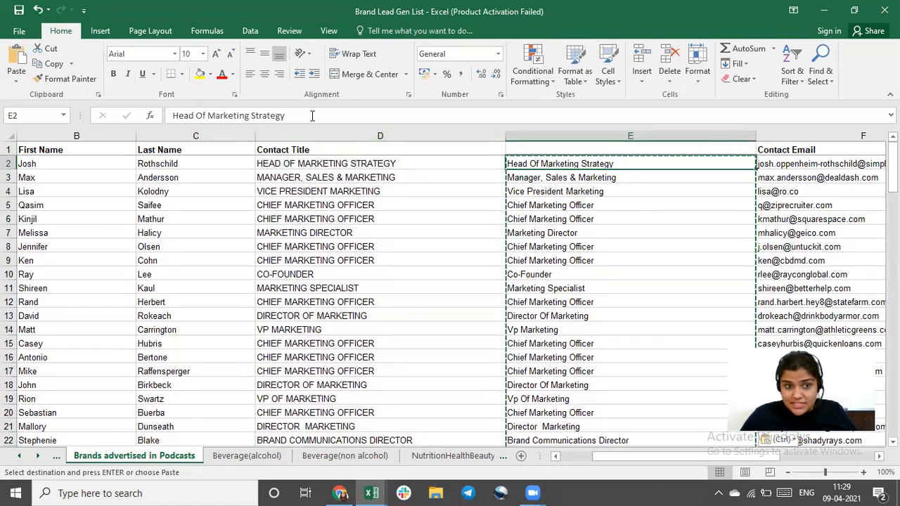
Copy the Contact Title header from D1 into E1 above the converted titles
left_click(391, 220)
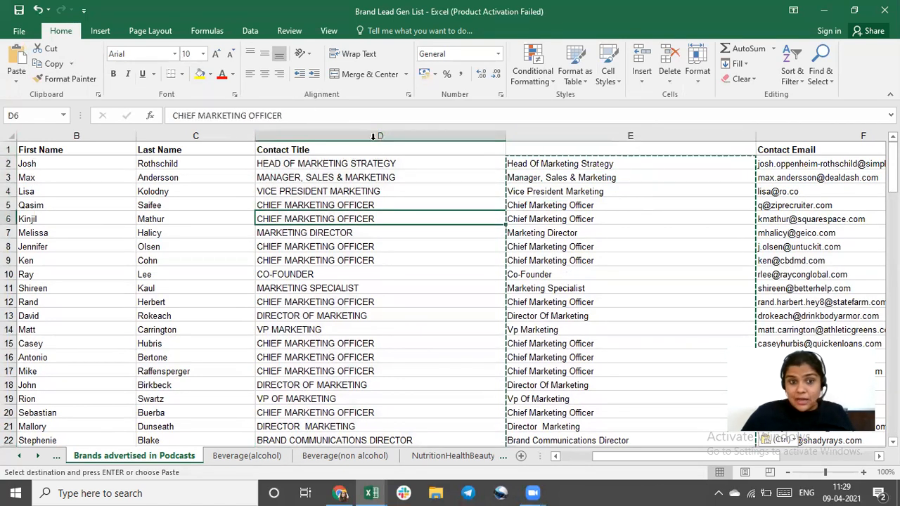
left_click(328, 151)
key("ctrl+c")
left_click(532, 147)
key("ctrl+v")
Delete the original uppercase Contact Title column D, and check the converted titles that remain
left_click(415, 133)
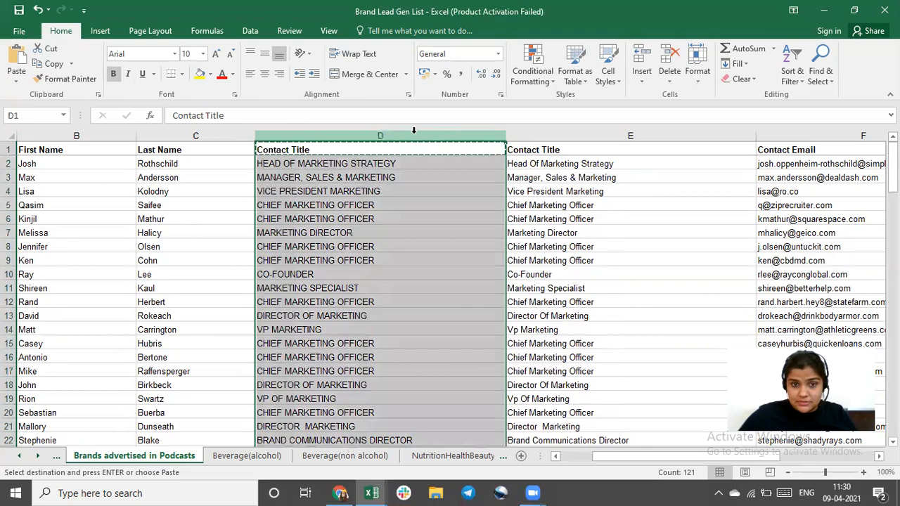
key("ctrl+minus")
left_click(418, 232)
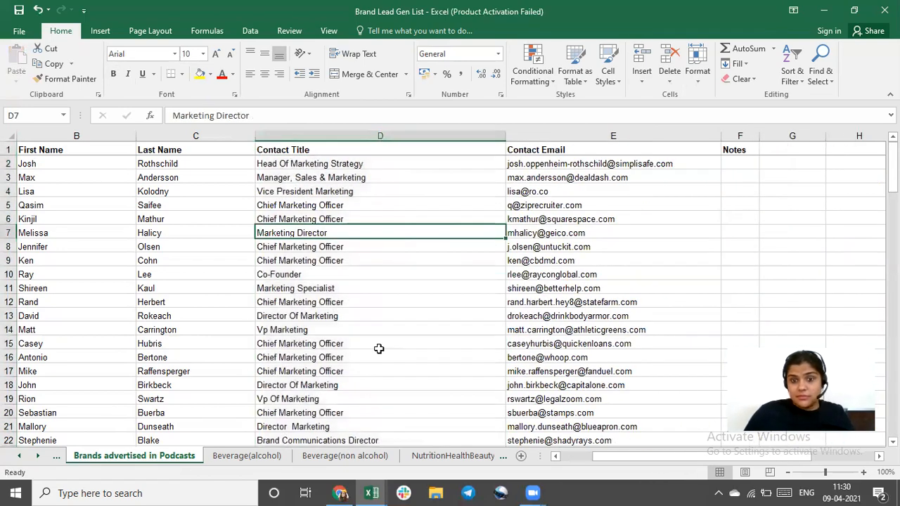
scroll(406, 279, "down", 13)
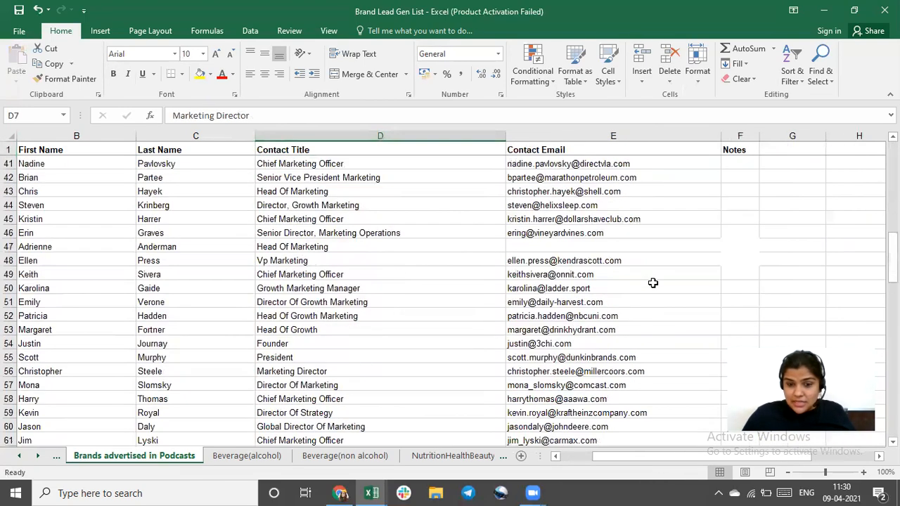
scroll(652, 283, "up", 13)
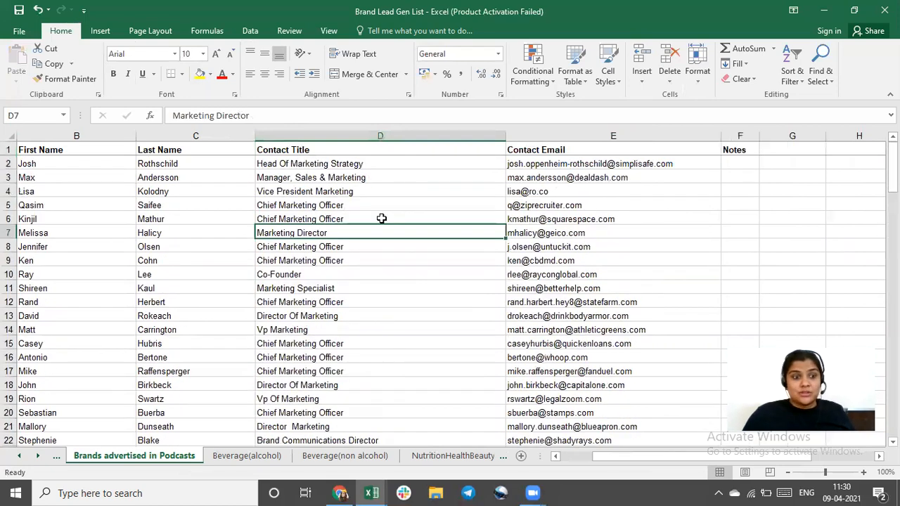
Narrow the Organization Name column A so it fits its contents more closely
left_click(84, 174)
key("Left")
left_click_drag(239, 134, 138, 132)
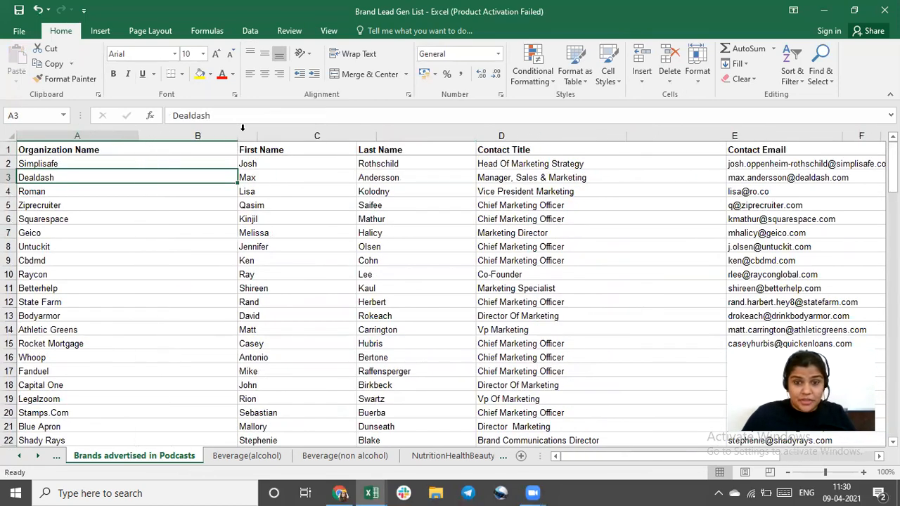
Change the contact title in D38 to CMO
scroll(325, 159, "down", 7)
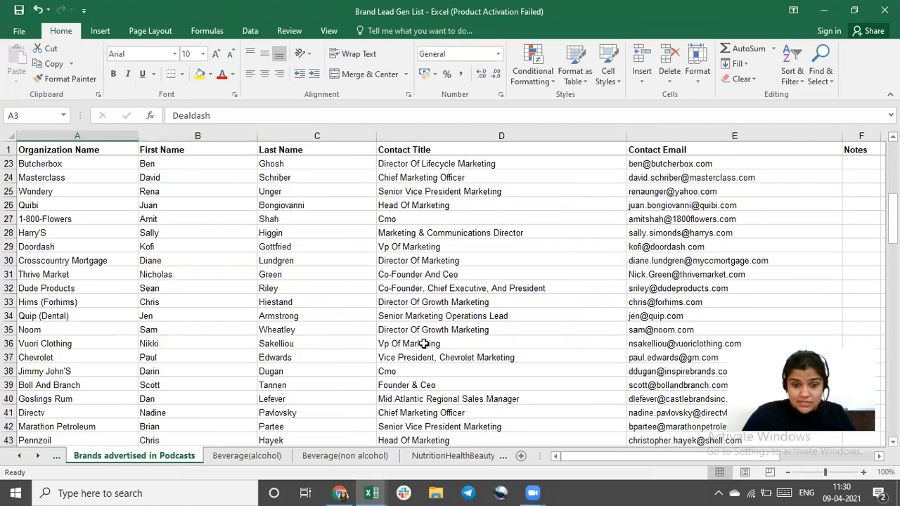
left_click(405, 370)
type("CMO")
key("Return")
Correct the contact title in D39 to Founder & CEO
scroll(510, 374, "down", 2)
double_click(438, 302)
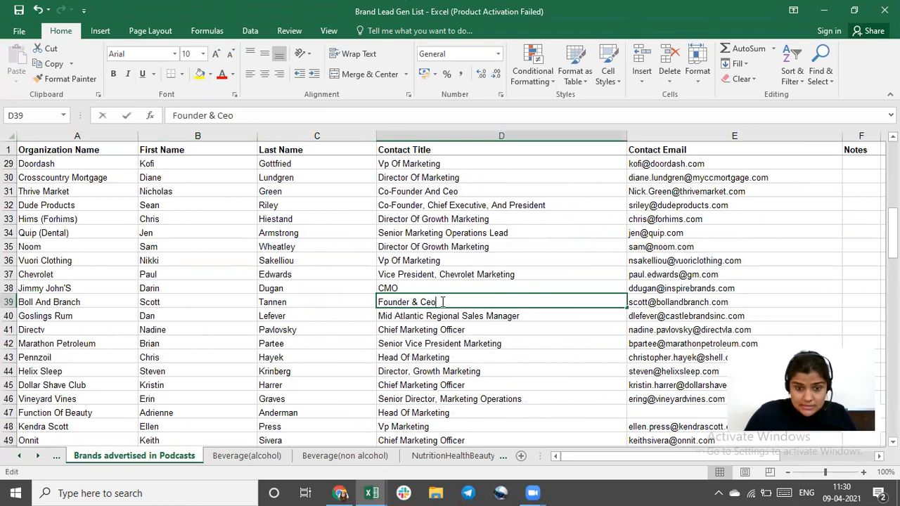
double_click(430, 302)
type("C")
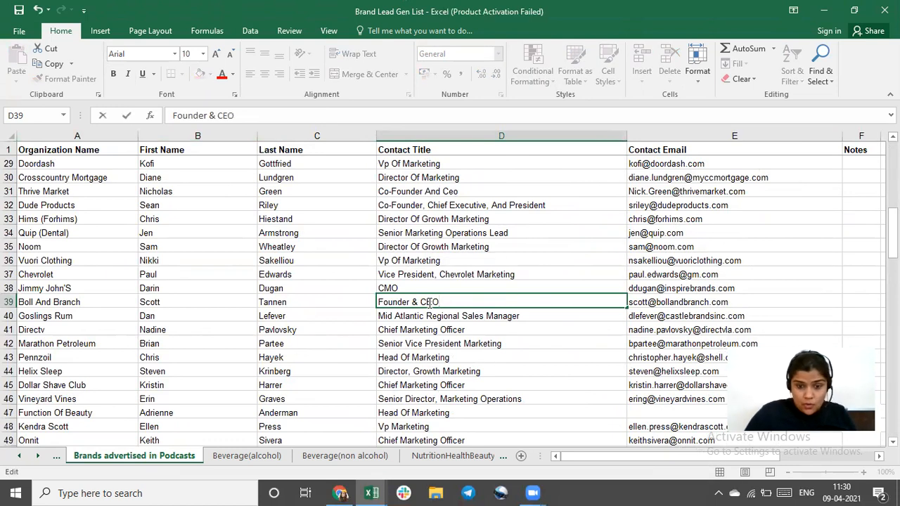
key("Return")
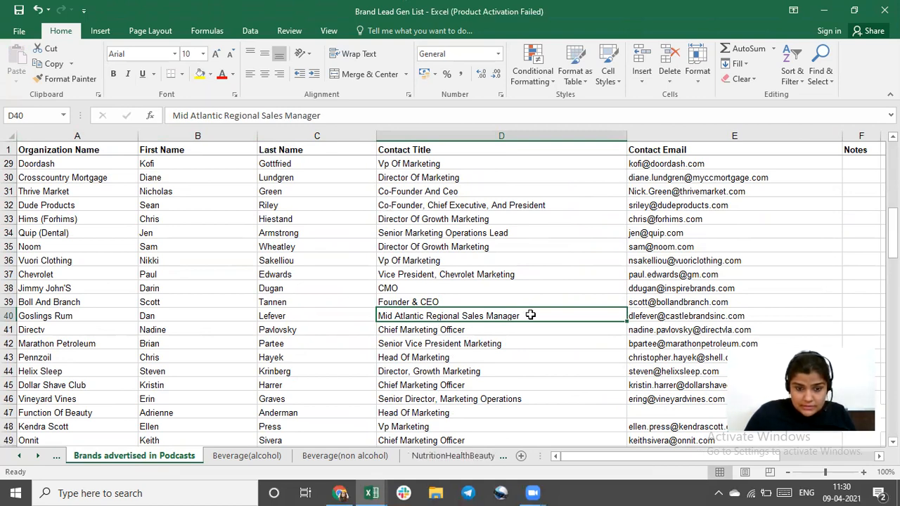
key("Return")
Correct the contact title in D100 to VP
scroll(529, 312, "down", 15)
scroll(529, 313, "down", 5)
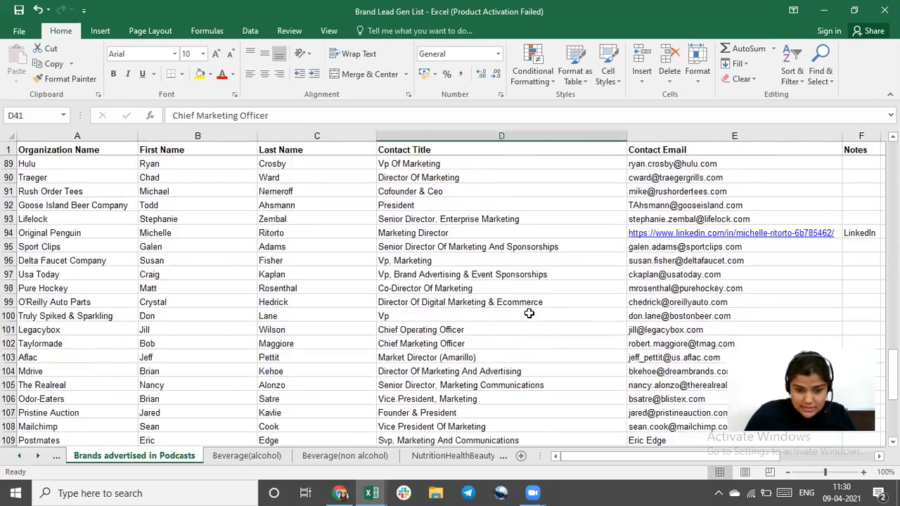
left_click(403, 315)
double_click(402, 314)
key("BackSpace")
type("P")
key("Return")
Look through the contact titles for other miscapitalised abbreviations, and return to the first contact email in E2
scroll(398, 290, "up", 2)
scroll(399, 290, "up", 1)
scroll(492, 281, "down", 3)
scroll(545, 291, "up", 20)
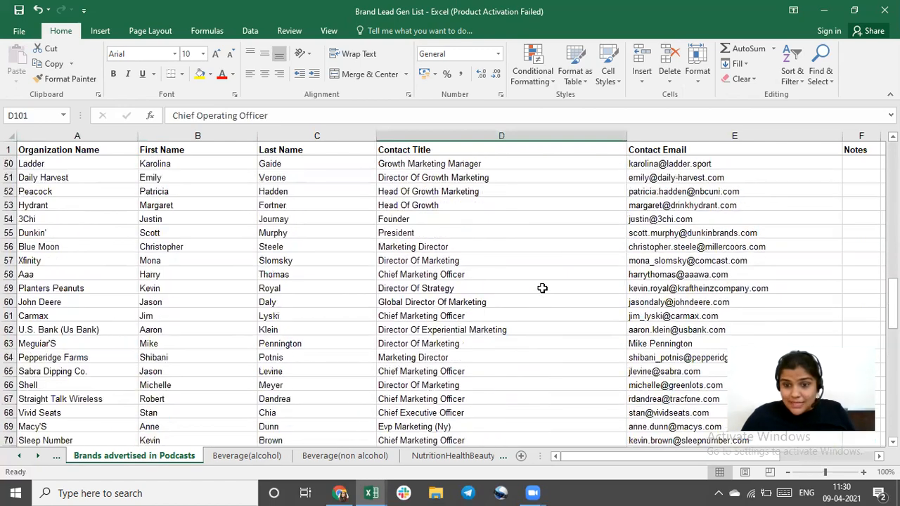
left_click(669, 150)
key("Down")
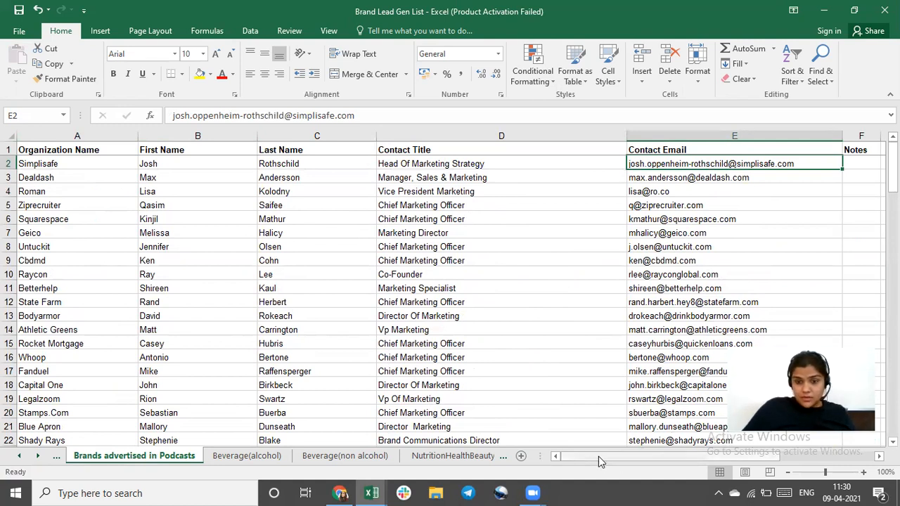
scroll(599, 456, "right", 3)
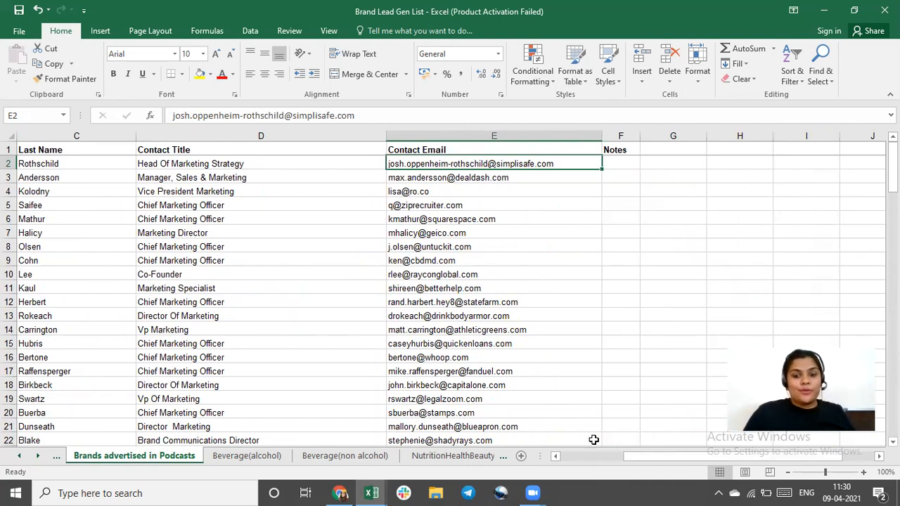
scroll(596, 457, "left", 3)
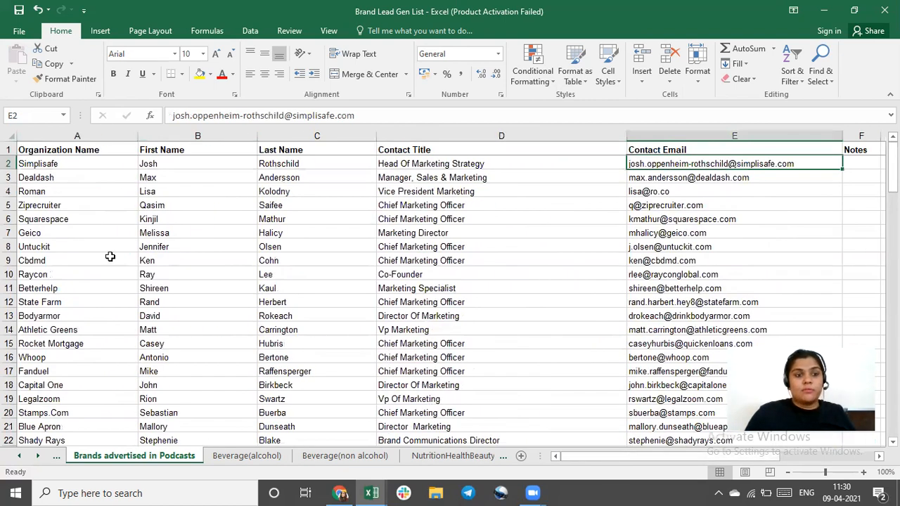
Review the Organization Name, First Name, Last Name, Contact Title and Contact Email columns one after another
left_click(88, 136)
left_click(205, 134)
left_click(316, 136)
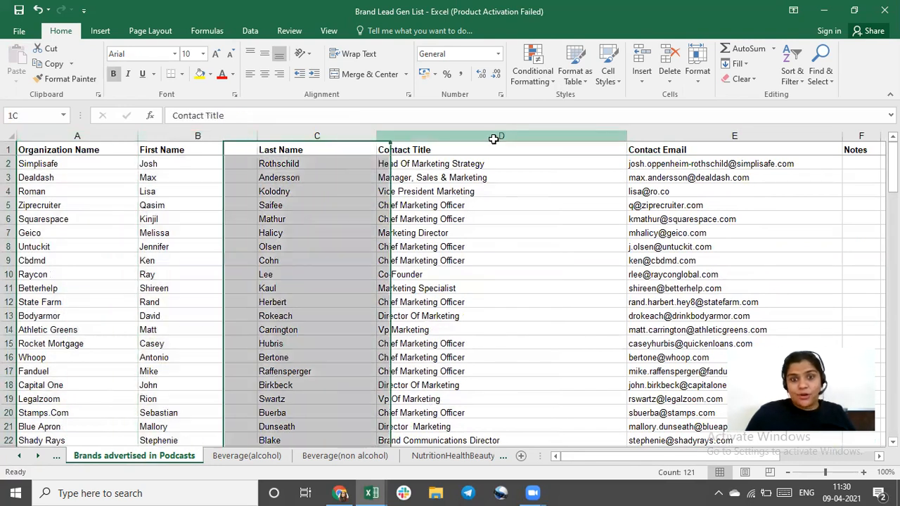
left_click(492, 136)
left_click(461, 219)
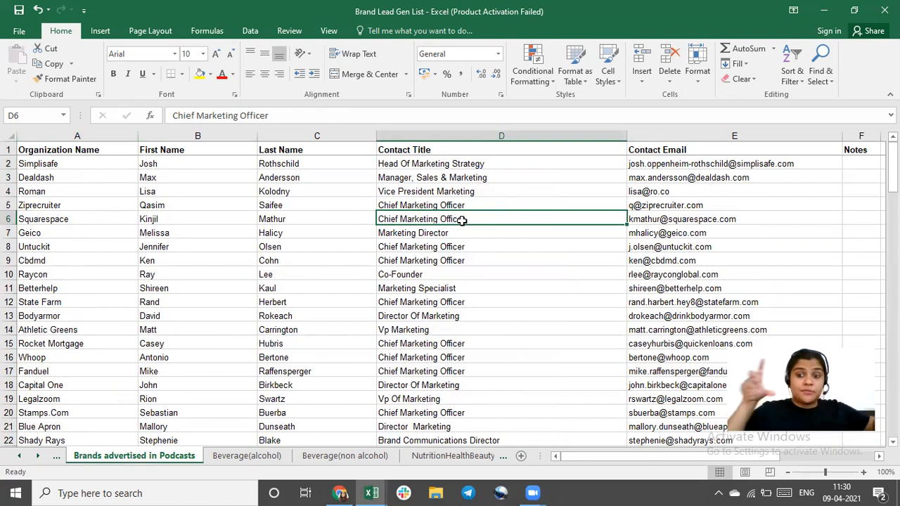
left_click(105, 135)
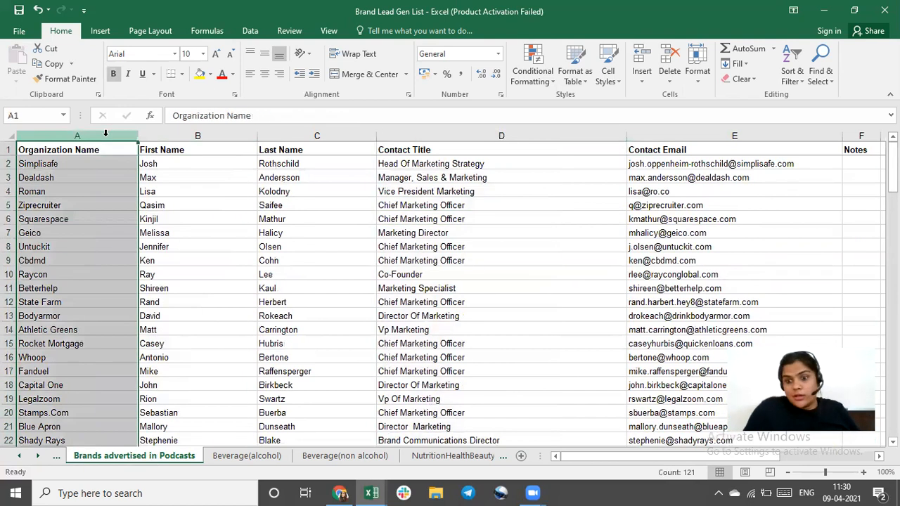
left_click(210, 135)
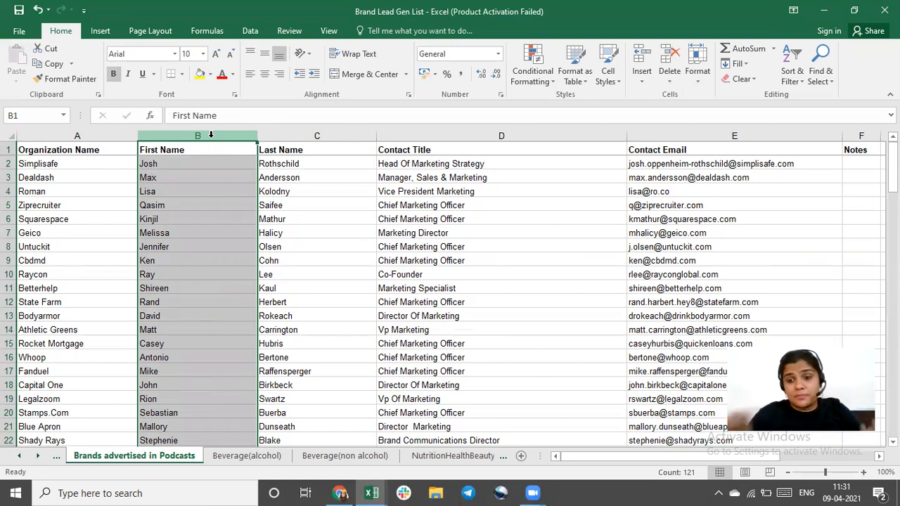
left_click(328, 135)
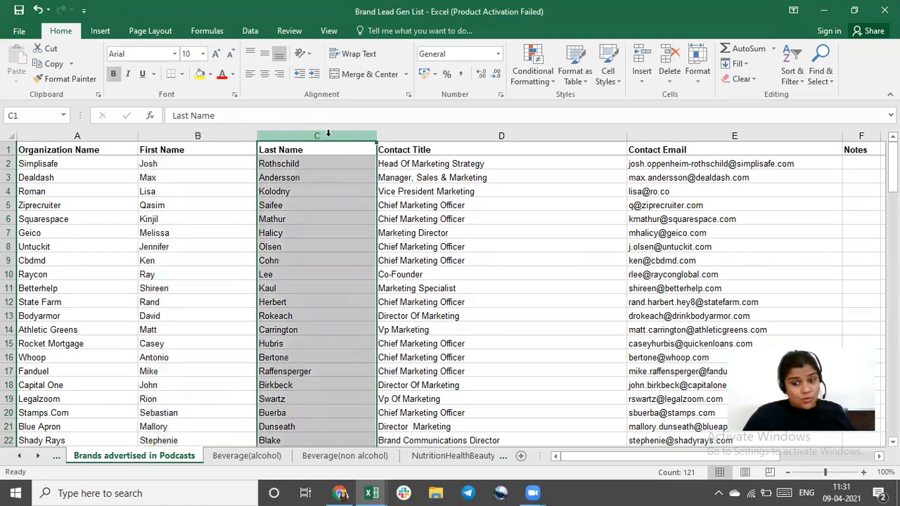
left_click(443, 145)
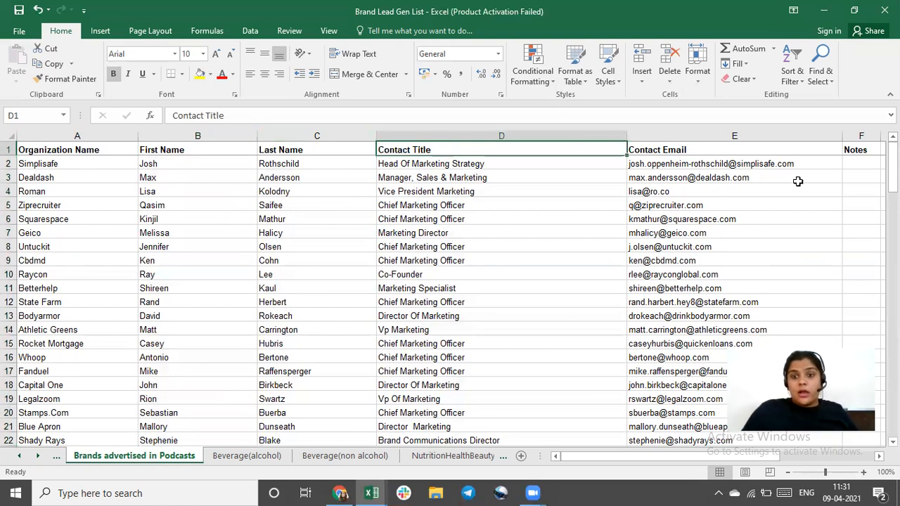
left_click(736, 182)
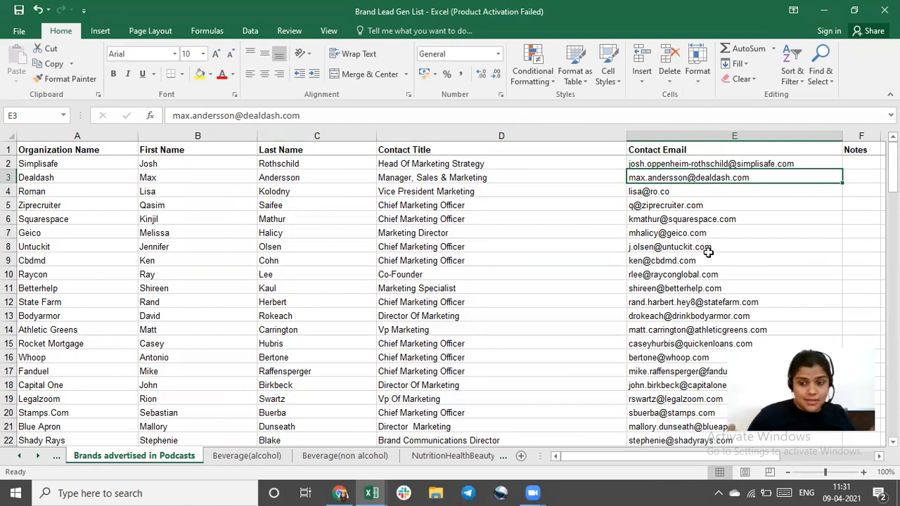
Try filtering the Contact Email column E, and highlight its duplicate values with Light Red Fill with Dark Red Text
left_click_drag(579, 458, 598, 457)
left_click(600, 135)
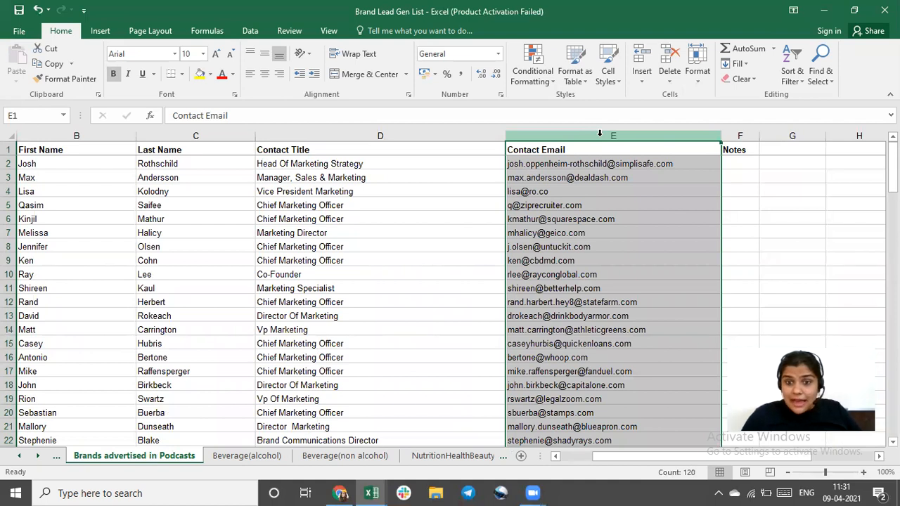
left_click(800, 81)
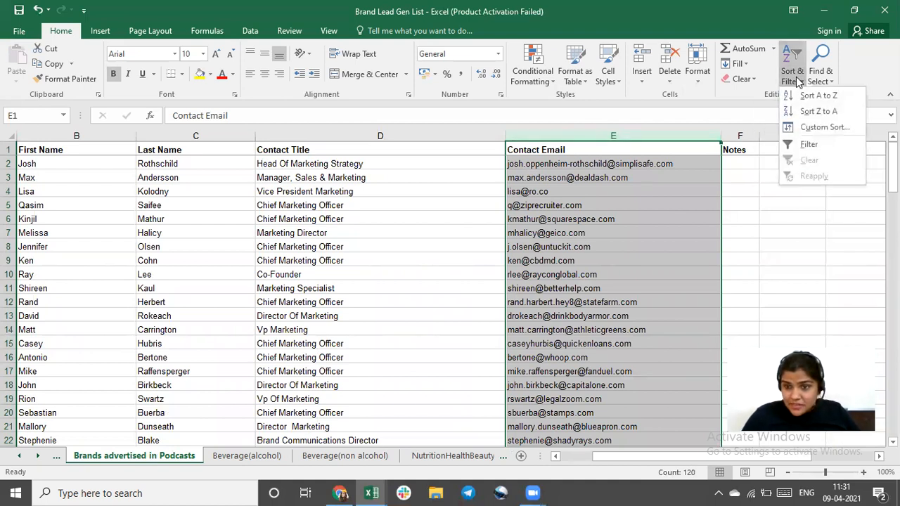
left_click(810, 145)
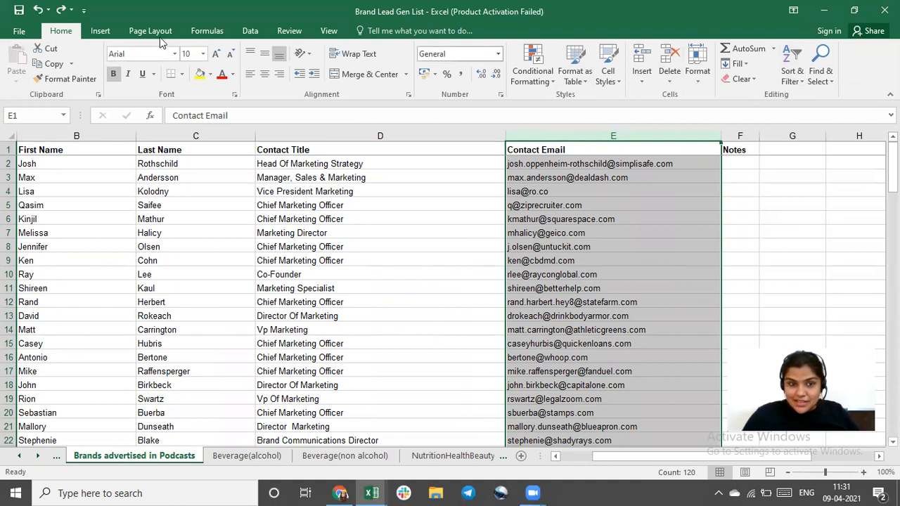
left_click(533, 79)
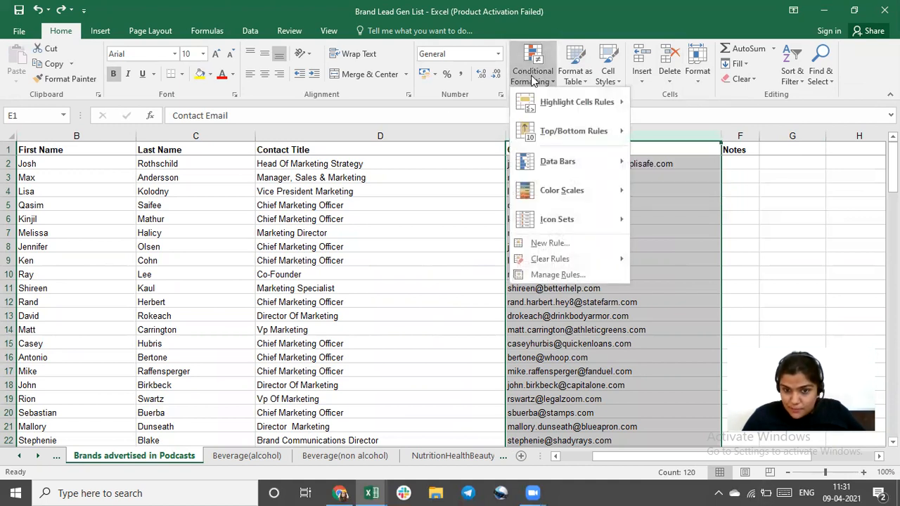
mouse_move(570, 104)
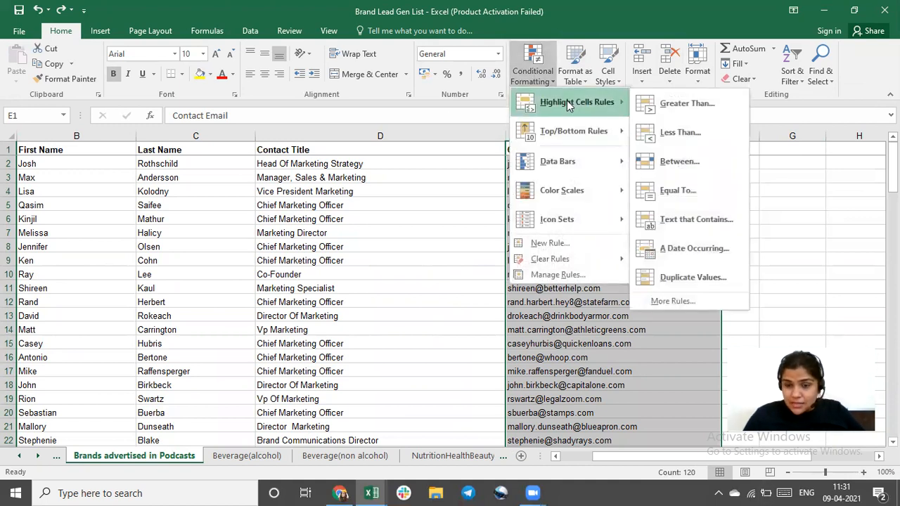
left_click(701, 277)
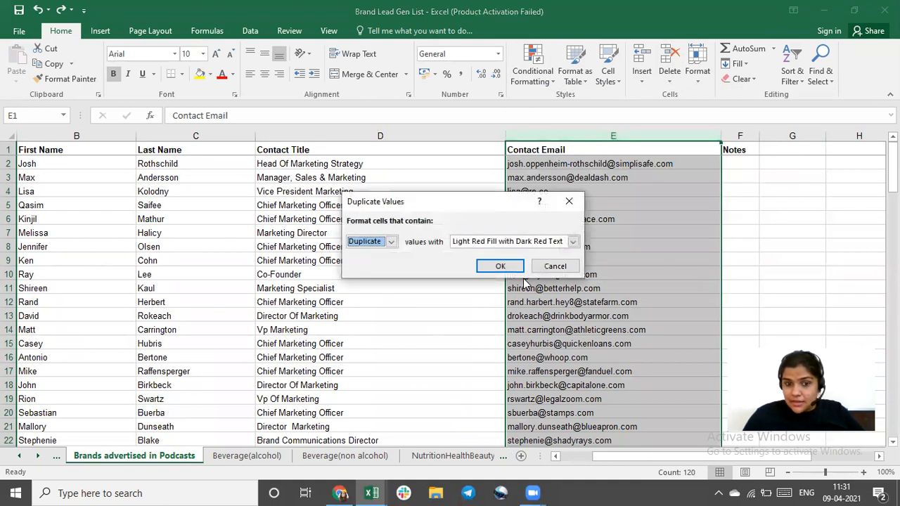
left_click(573, 242)
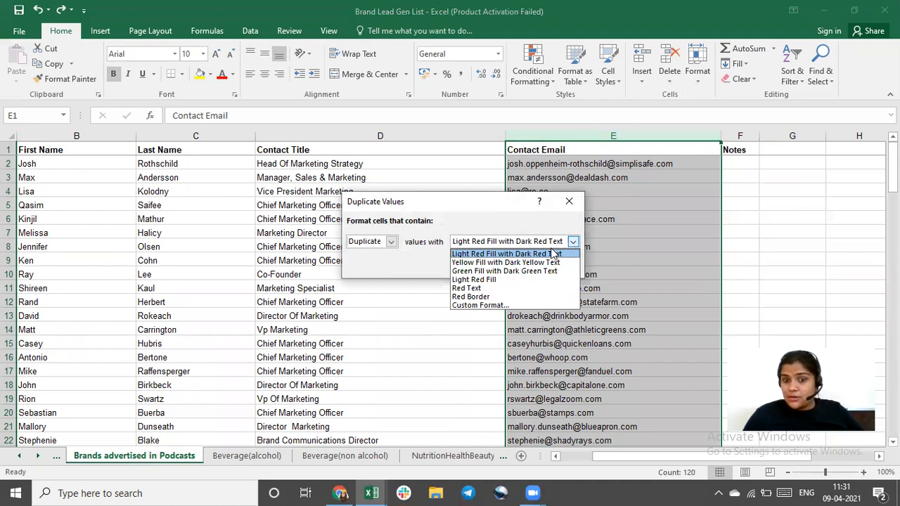
left_click(554, 254)
left_click(497, 265)
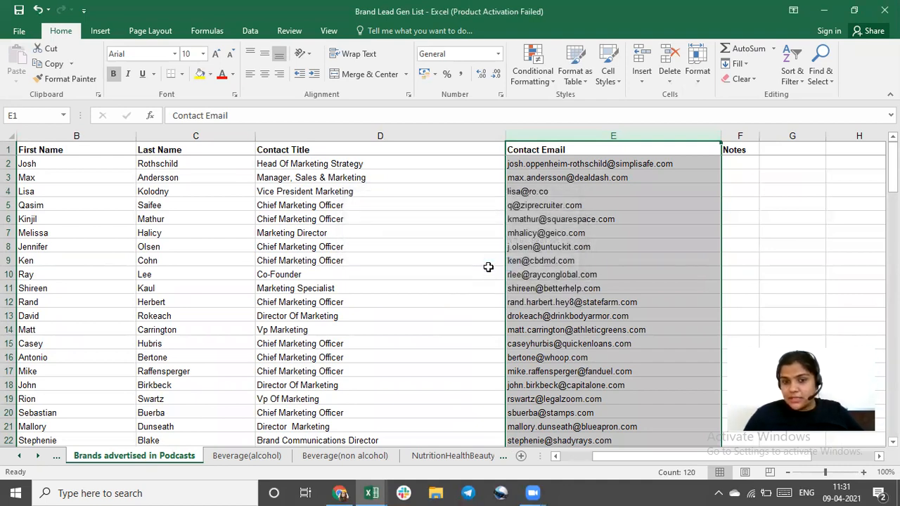
Check the Contact Email column down to its last row for duplicates, and clear the misplaced job title in E121
scroll(537, 310, "down", 3)
scroll(536, 310, "down", 20)
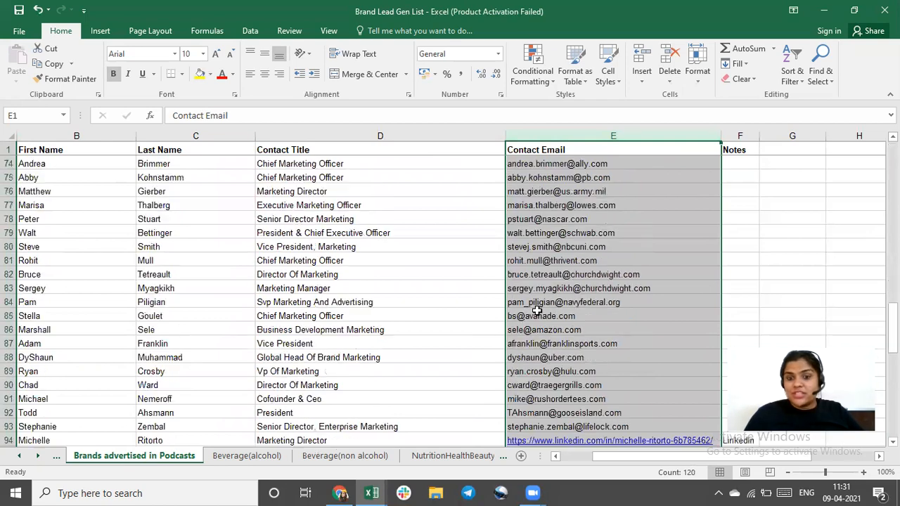
left_click(628, 317)
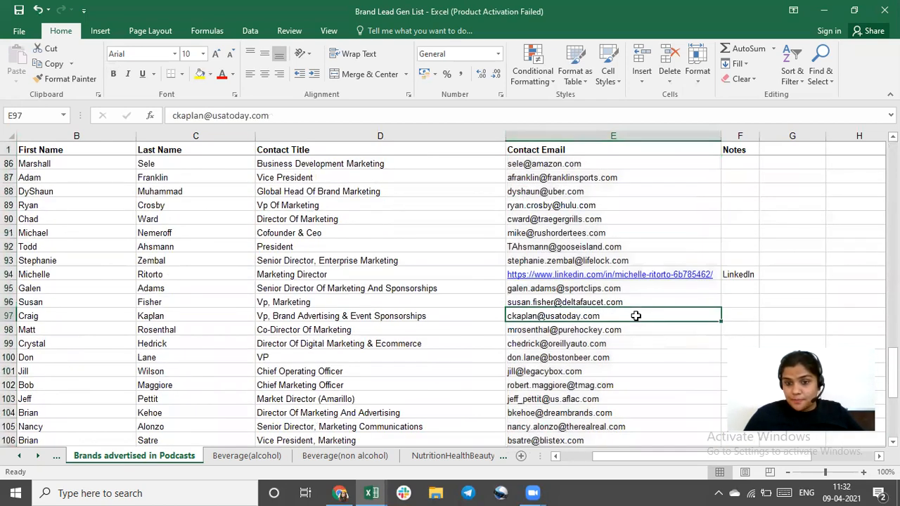
scroll(628, 317, "down", 10)
scroll(628, 317, "down", 1)
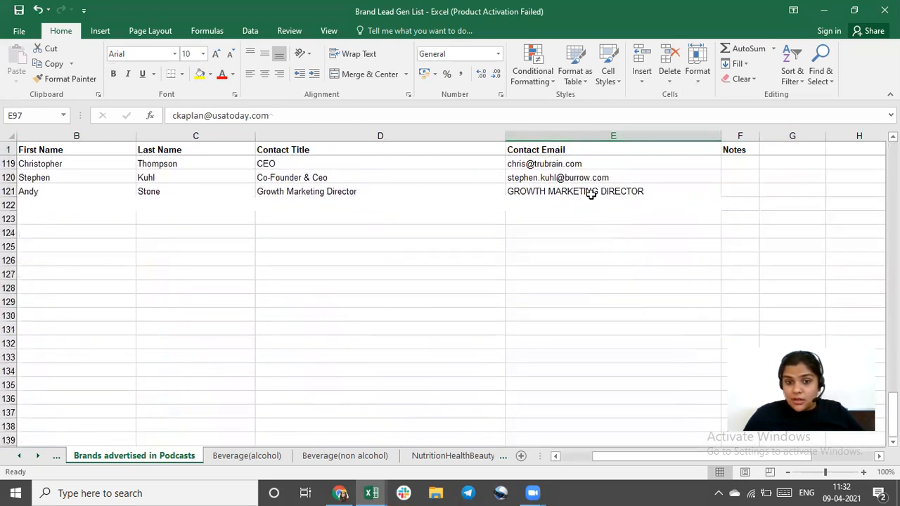
left_click(591, 195)
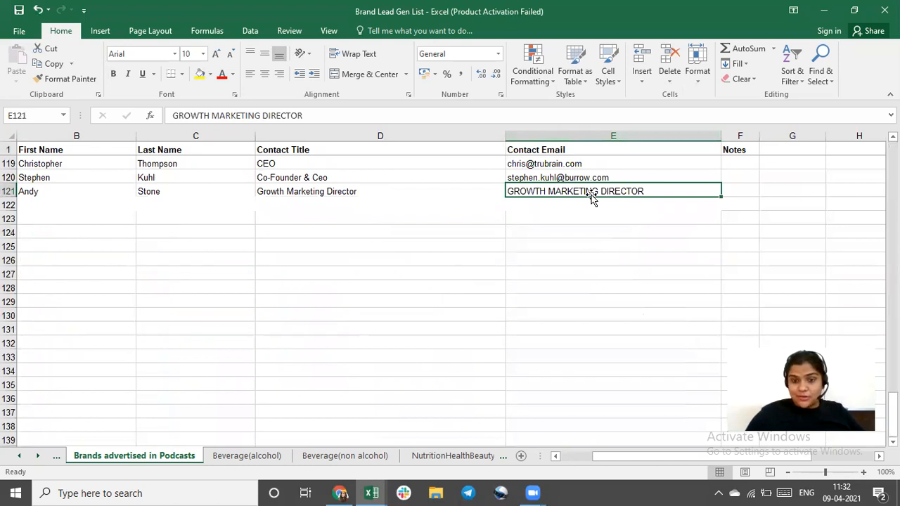
key("Delete")
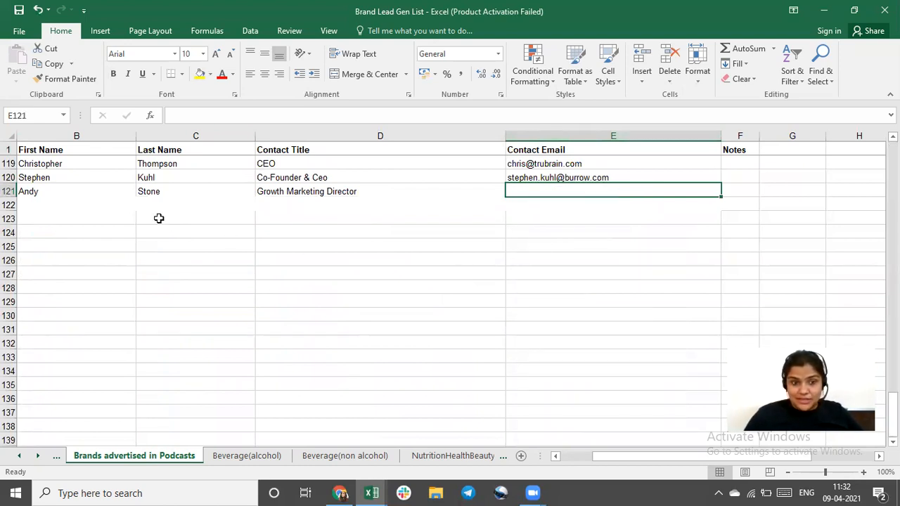
Copy the cell formatting of the Burrow row, A120:E120, down through row 124
left_click(82, 181)
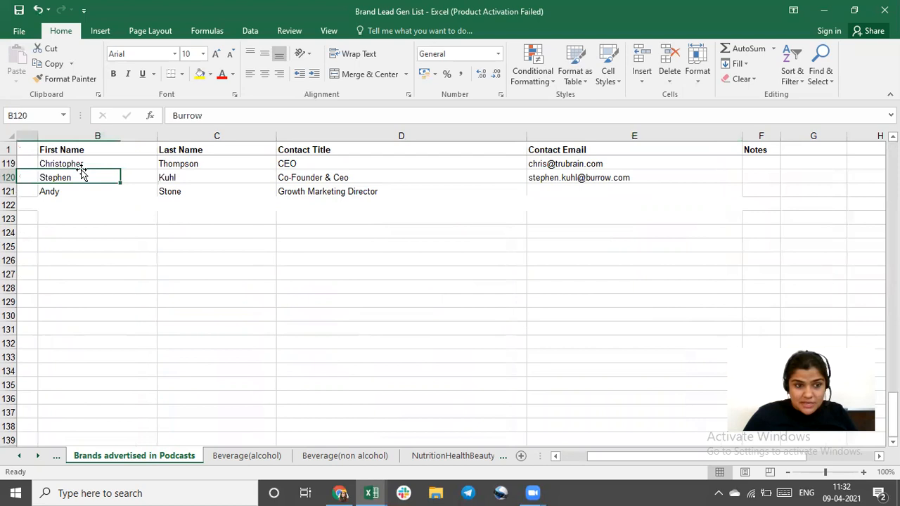
key("Left")
left_click(738, 178, "shift")
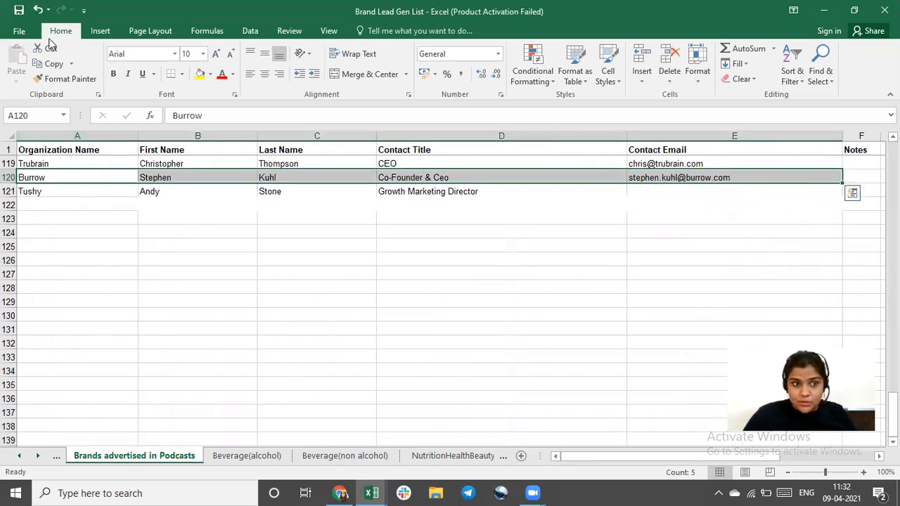
left_click(51, 80)
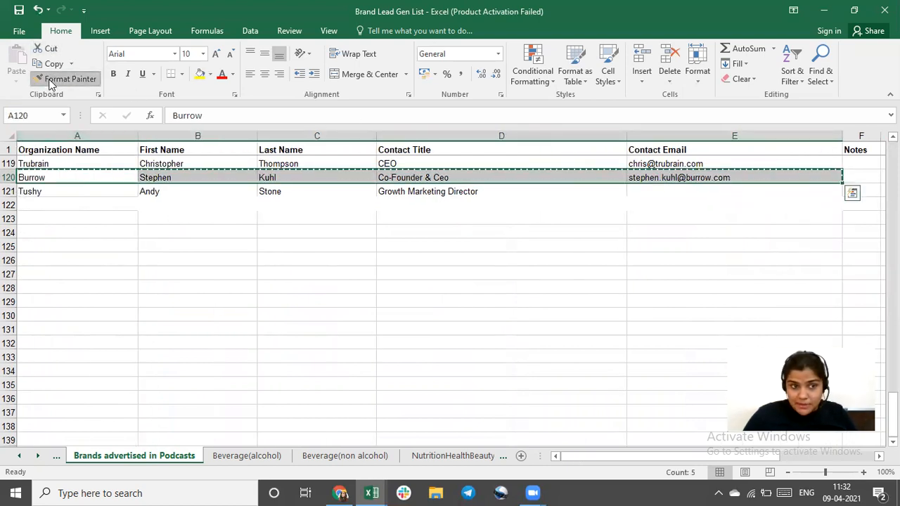
left_click(799, 233)
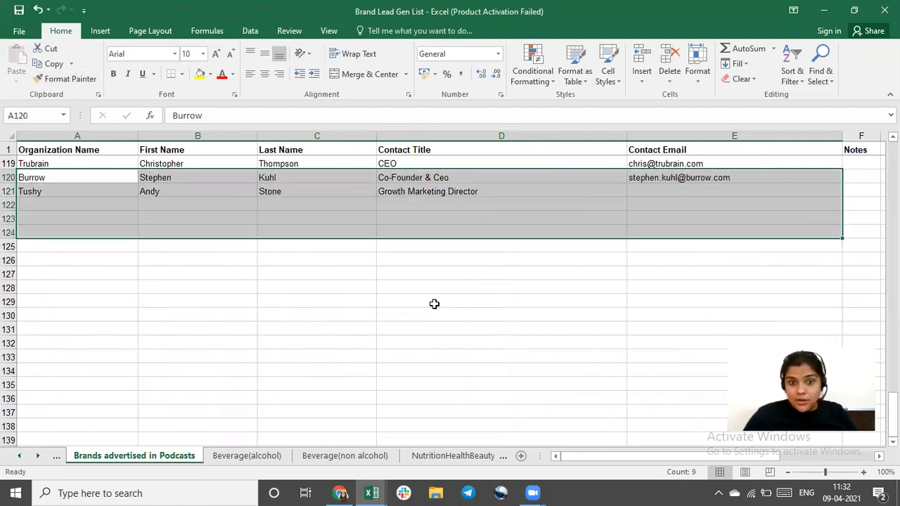
left_click(497, 188)
key("Right")
key("Right")
key("Right")
key("Right")
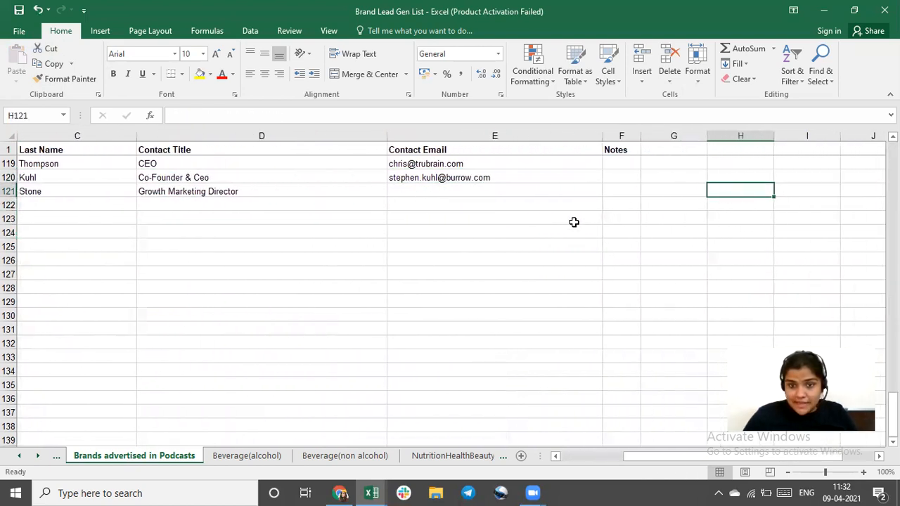
Test the duplicate highlighting by copying the contact email in E120 into E122
scroll(453, 236, "up", 7)
scroll(454, 237, "down", 4)
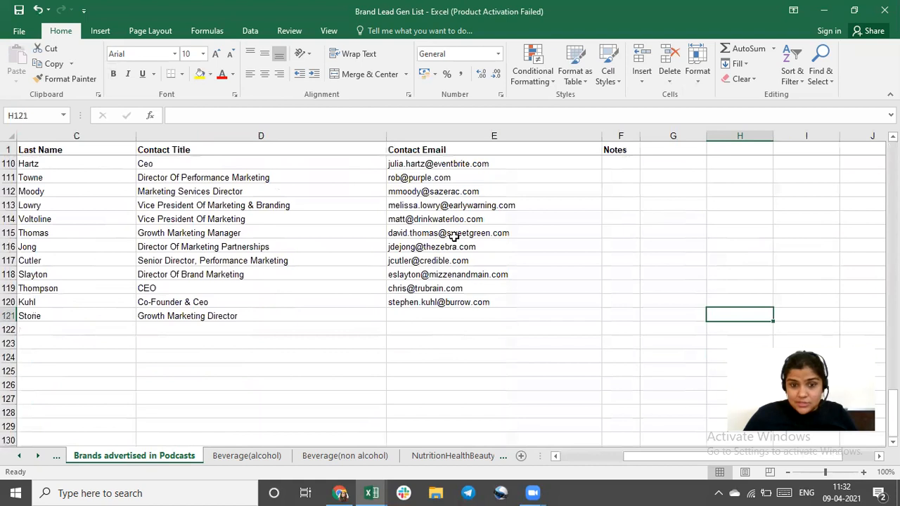
left_click(459, 299)
key("ctrl+c")
left_click(496, 330)
key("ctrl+v")
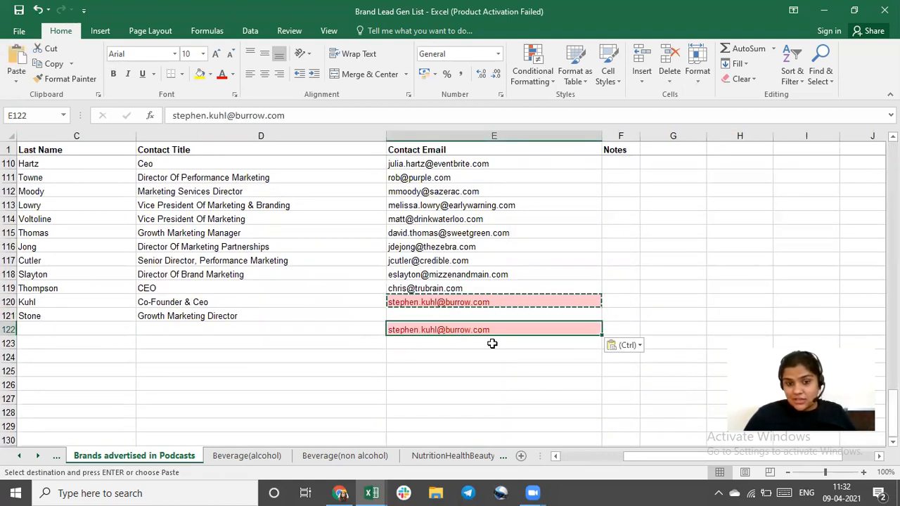
Copy the contact emails in E105:E112 into the empty cells starting at E132 as further duplicate tests
scroll(474, 252, "up", 4)
scroll(464, 239, "down", 1)
left_click_drag(450, 219, 476, 315)
key("ctrl+c")
scroll(491, 269, "down", 6)
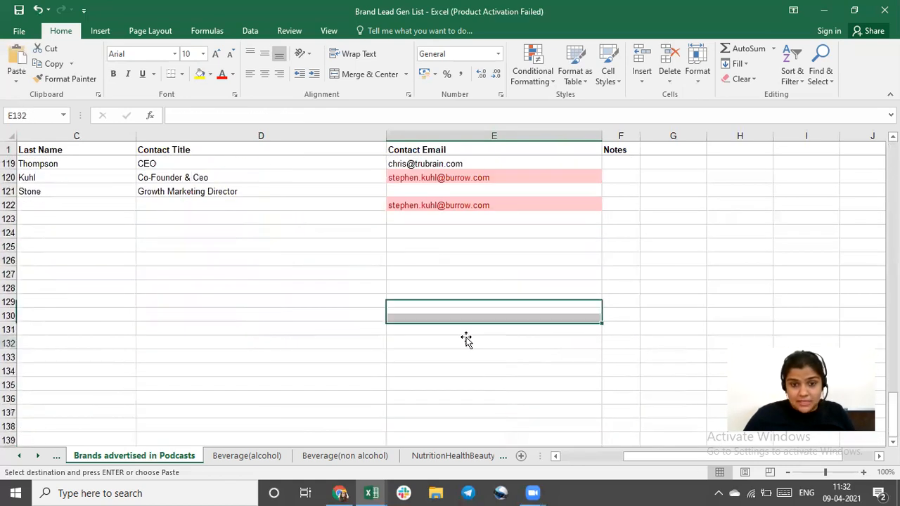
left_click(466, 338)
key("ctrl+v")
scroll(581, 321, "up", 6)
scroll(432, 266, "down", 1)
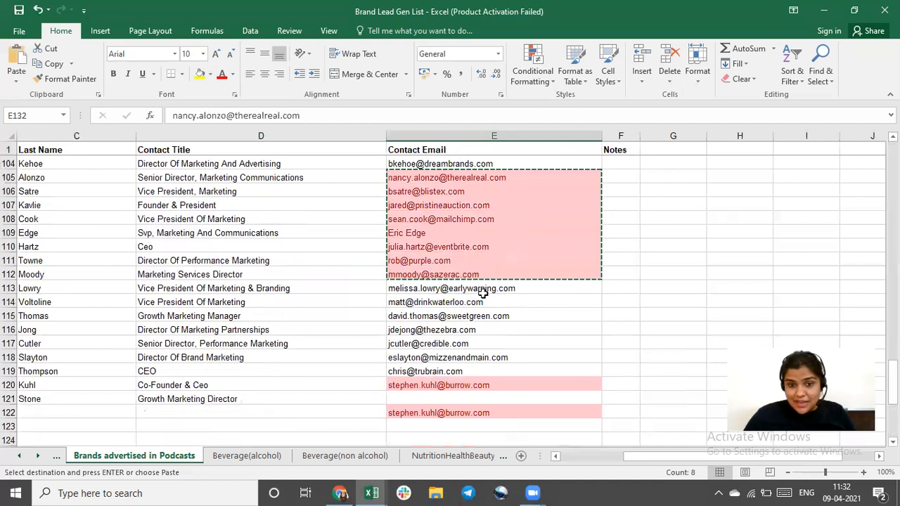
Delete the pasted test emails below the list in E122:E144
scroll(485, 253, "down", 3)
left_click_drag(493, 289, 487, 337)
key("Delete")
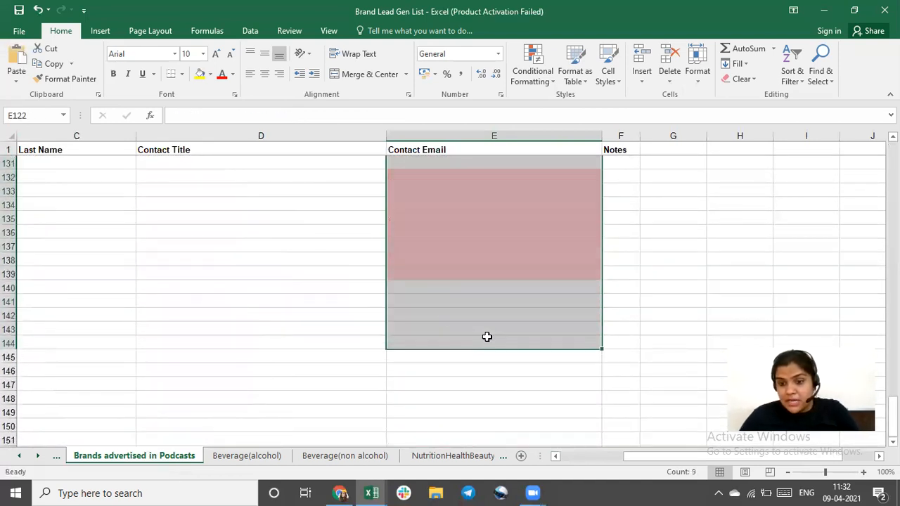
Clear the LinkedIn profile link in E94 and the LinkedIn note beside it in F94
scroll(446, 315, "up", 14)
scroll(445, 316, "up", 2)
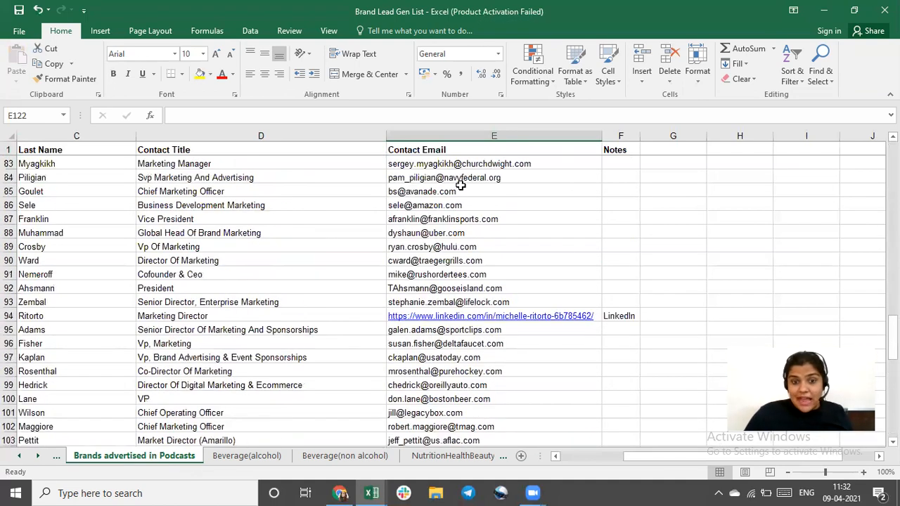
left_click(334, 303)
left_click(333, 317)
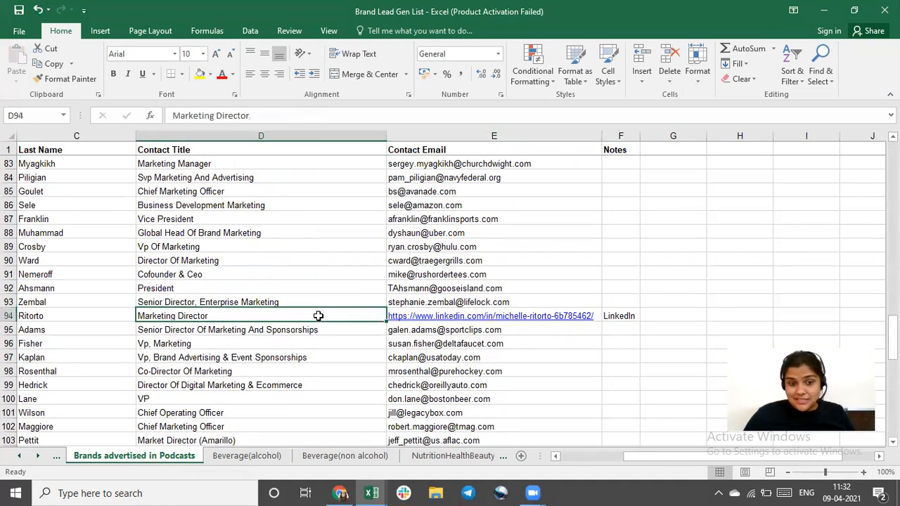
left_click(598, 315)
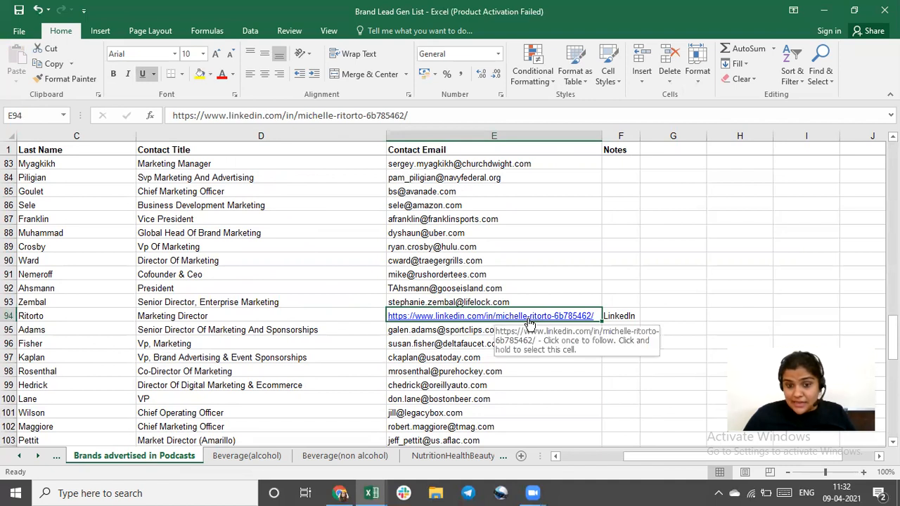
key("Delete")
key("Left")
key("Right")
key("Right")
key("Right")
Delete the entire Original Penguin row, row 94, from the lead list
key("Left")
key("Left")
key("Left")
key("Left")
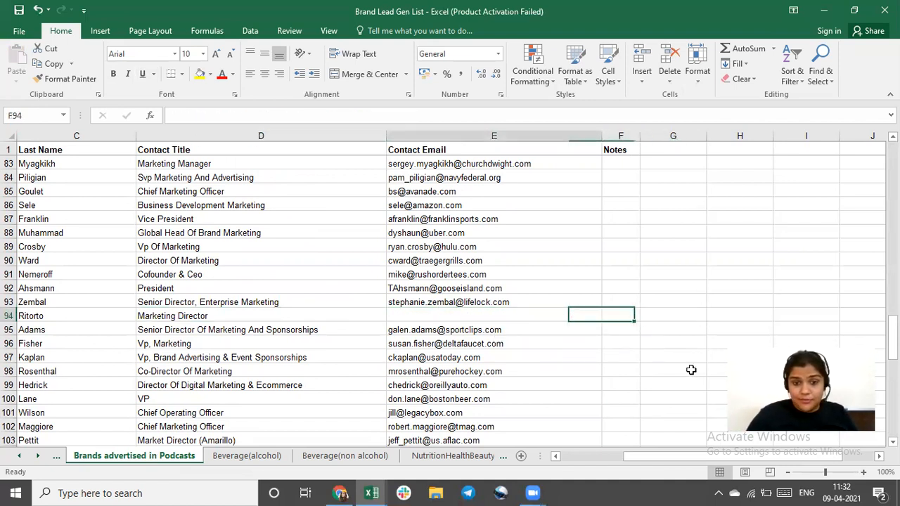
key("Left")
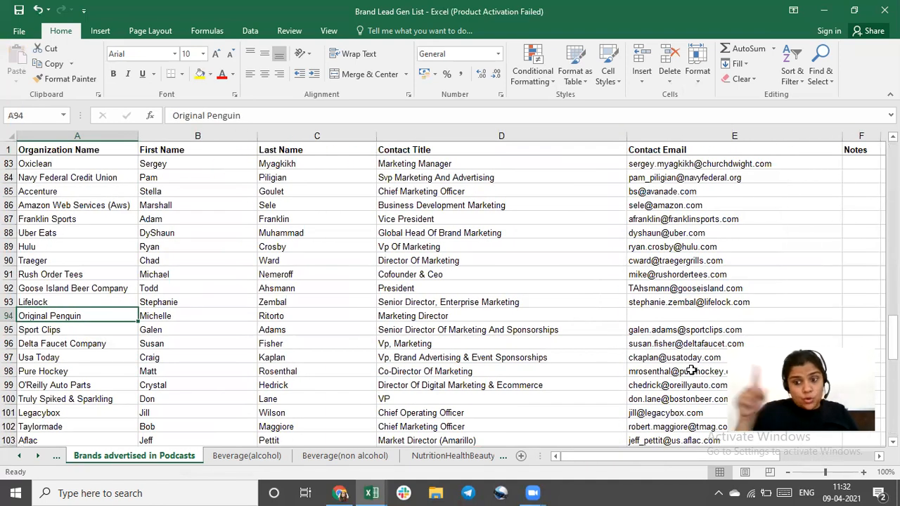
key("shift+space")
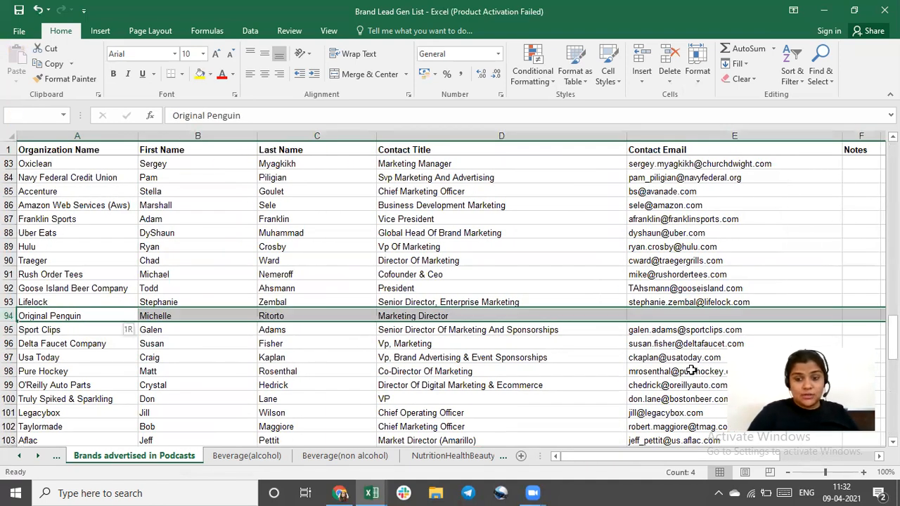
key("ctrl+minus")
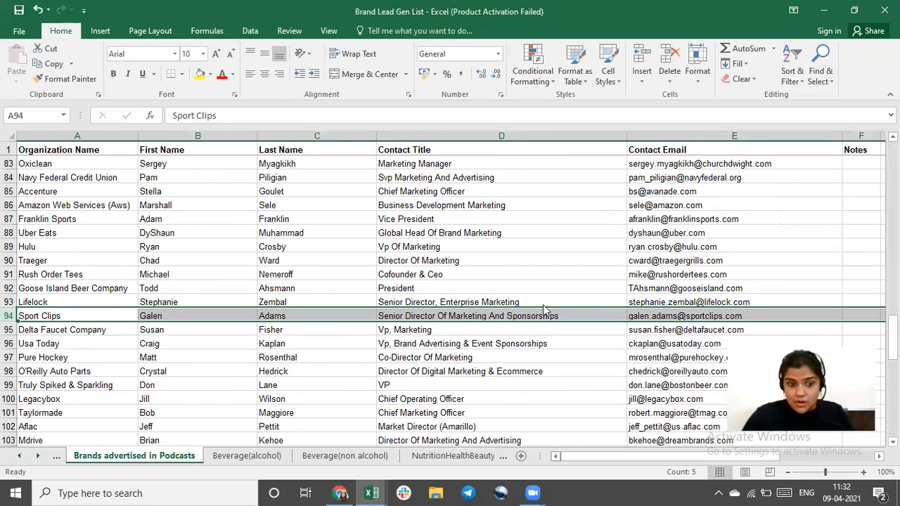
Review the lead rows A2:D21 on the Beverage(alcohol) sheet, and return to the Brands advertised in Podcasts sheet
key("alt+Tab")
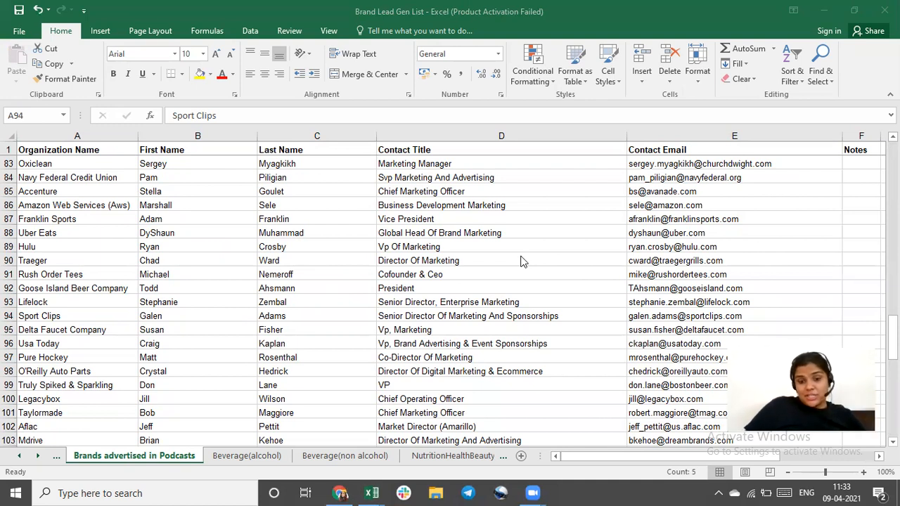
left_click(240, 456)
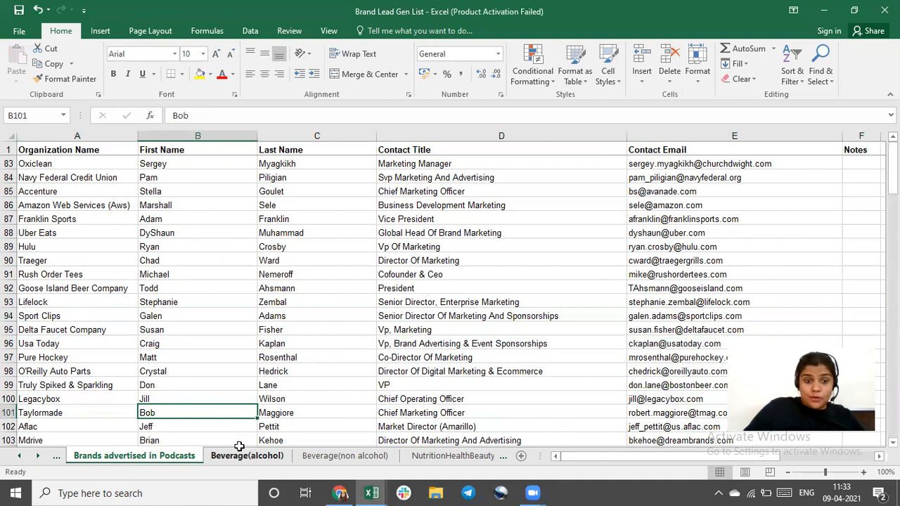
left_click(246, 456)
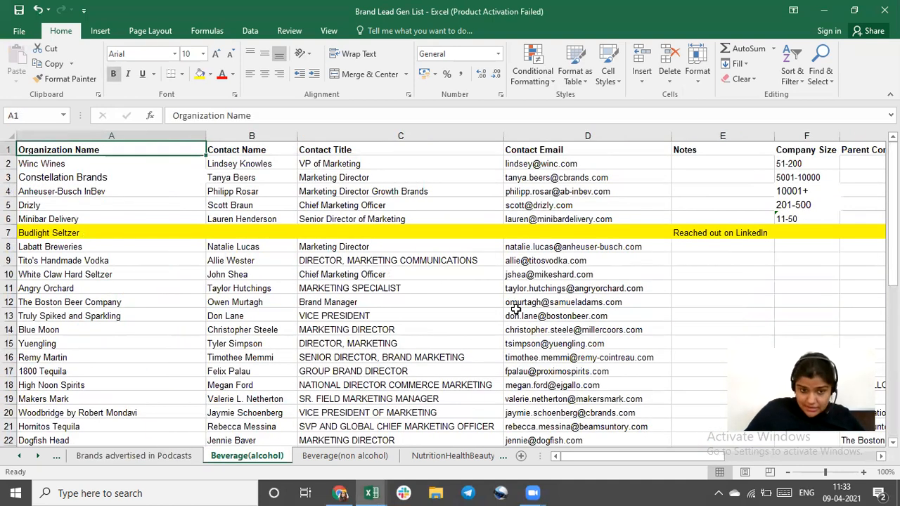
left_click_drag(134, 160, 584, 427)
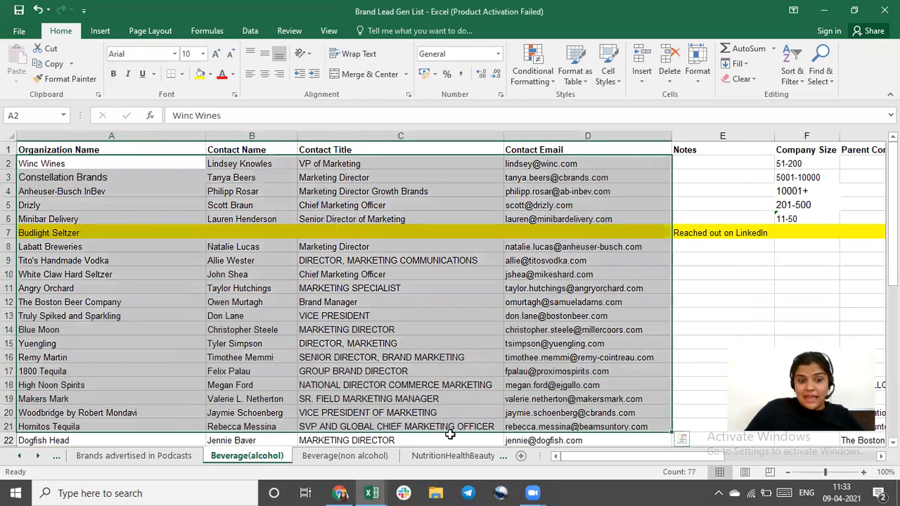
left_click(120, 456)
Go to the first empty cell below the Organization Name list, A121
scroll(76, 374, "down", 4)
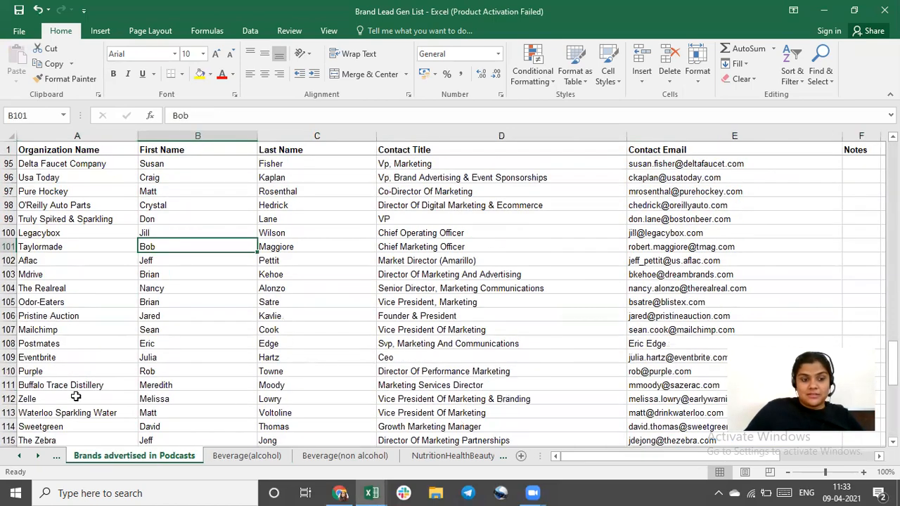
left_click(73, 398)
key("Down")
key("Down")
key("Down")
key("Down")
key("Down")
key("Down")
key("Down")
key("Down")
key("Down")
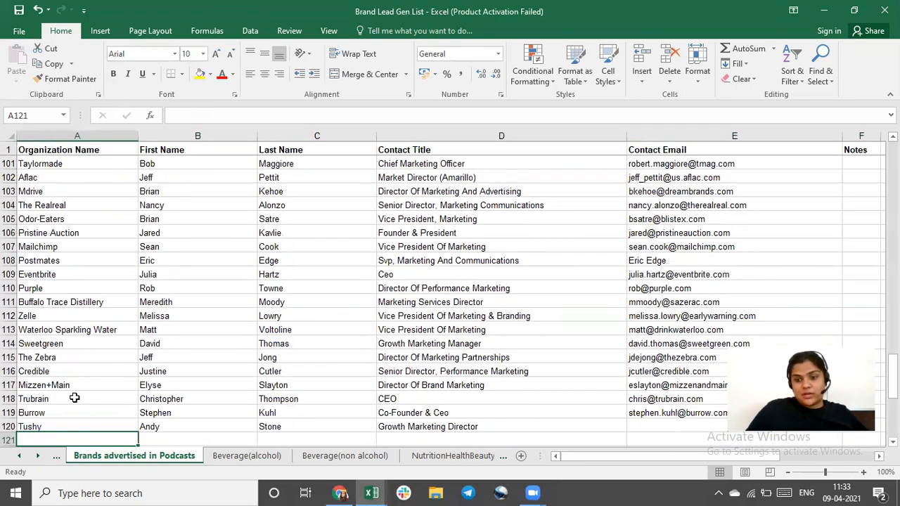